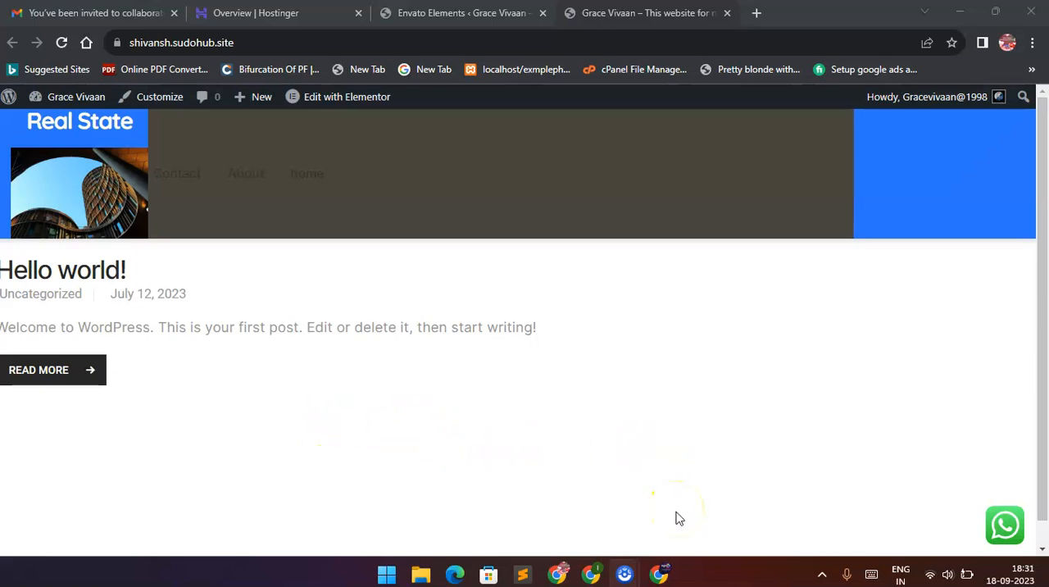
Switch to the Chrome window showing Envato Elements and install the Mellis beauty and spa premium template kit.
{"action": "left_click", "coordinate": [659, 576]}
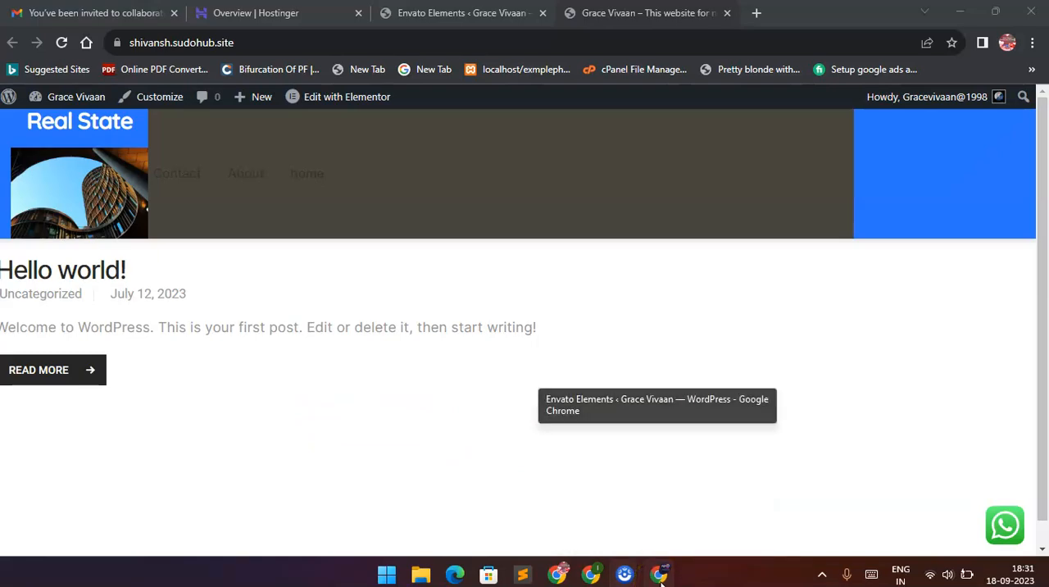
{"action": "scroll", "coordinate": [334, 303], "scroll_direction": "up", "scroll_amount": 3}
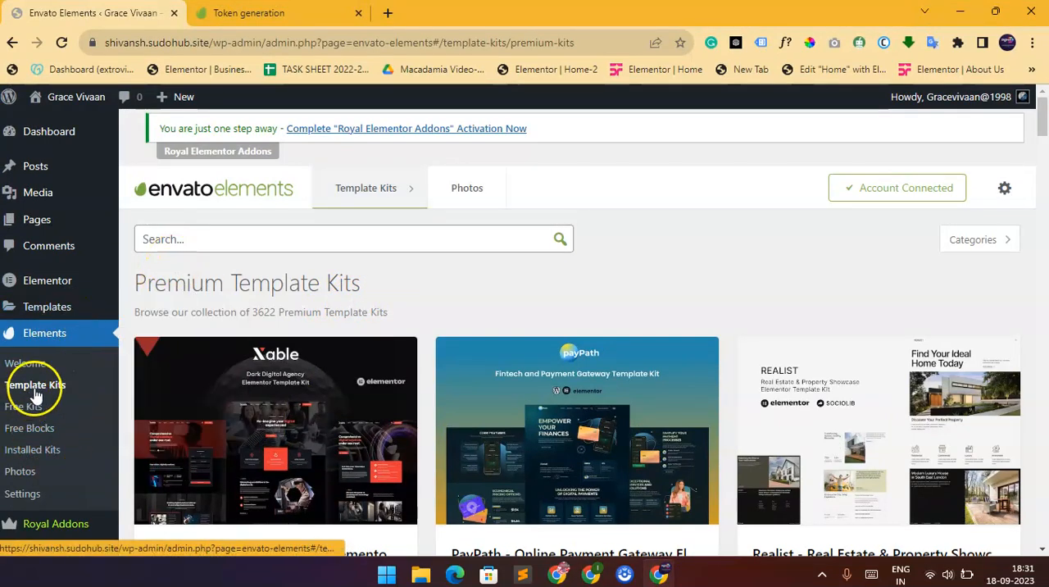
{"action": "scroll", "coordinate": [467, 299], "scroll_direction": "down", "scroll_amount": 3}
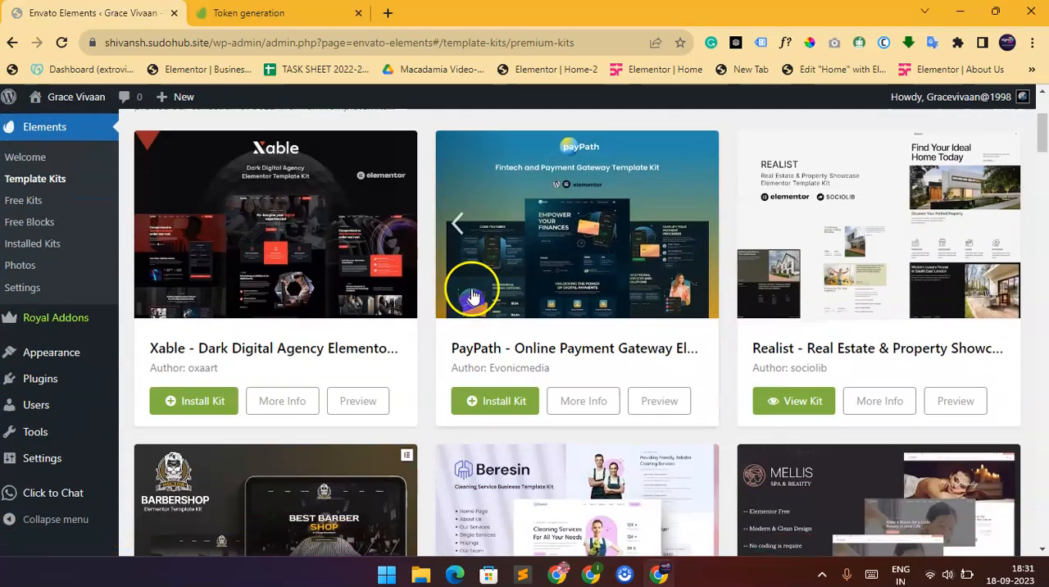
{"action": "scroll", "coordinate": [468, 295], "scroll_direction": "down", "scroll_amount": 3}
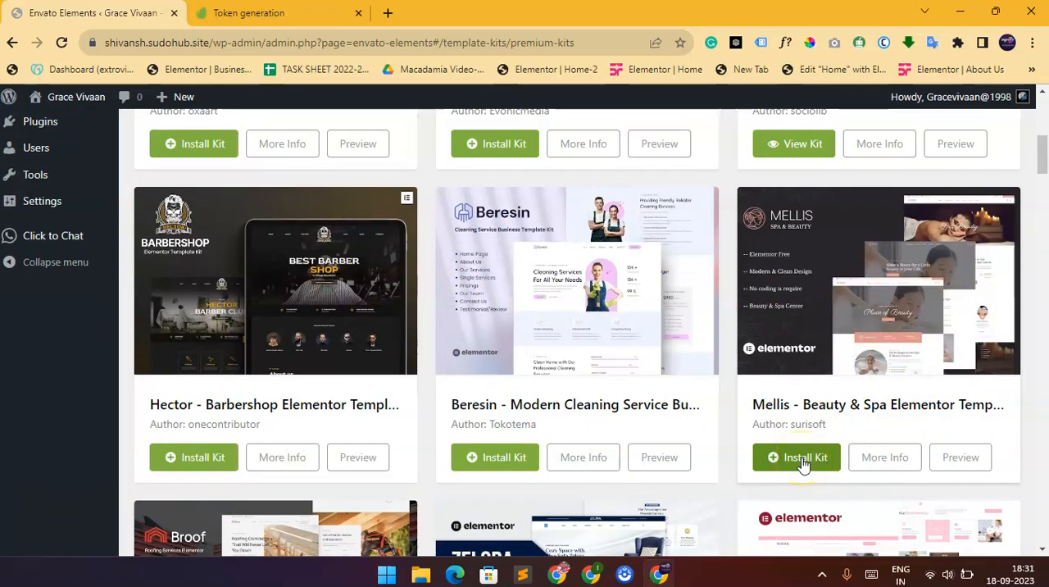
{"action": "scroll", "coordinate": [823, 386], "scroll_direction": "down", "scroll_amount": 4}
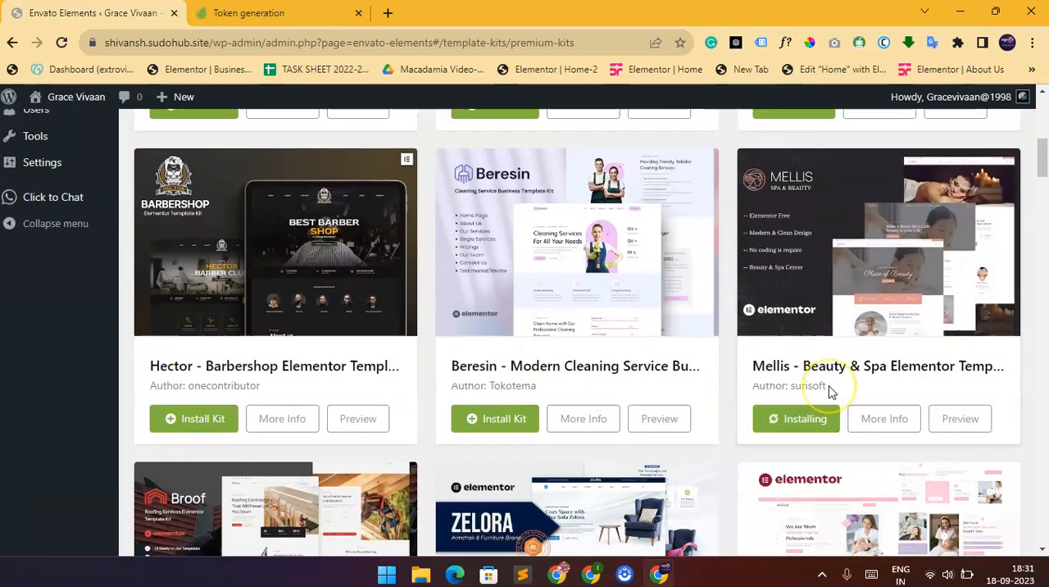
Browse the premium template kits and search them for "real state".
{"action": "scroll", "coordinate": [829, 385], "scroll_direction": "down", "scroll_amount": 2}
{"action": "scroll", "coordinate": [819, 344], "scroll_direction": "up", "scroll_amount": 4}
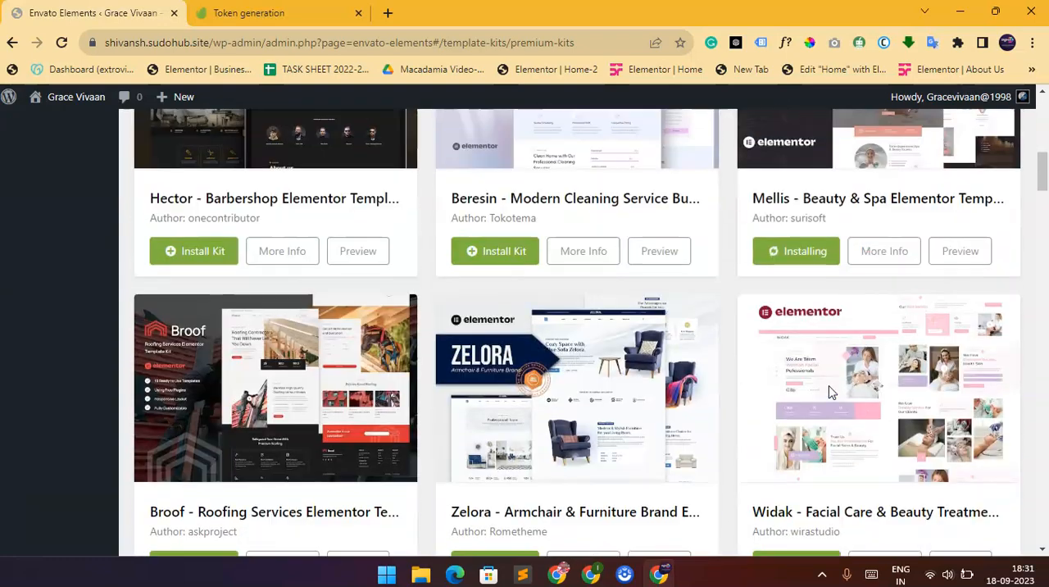
{"action": "scroll", "coordinate": [808, 295], "scroll_direction": "down", "scroll_amount": 6}
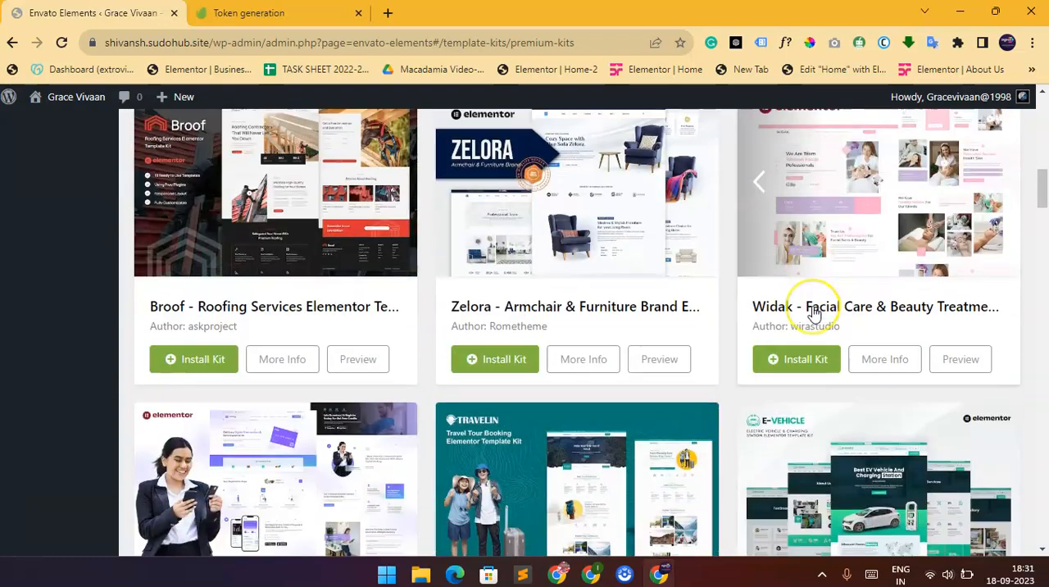
{"action": "scroll", "coordinate": [814, 313], "scroll_direction": "down", "scroll_amount": 1}
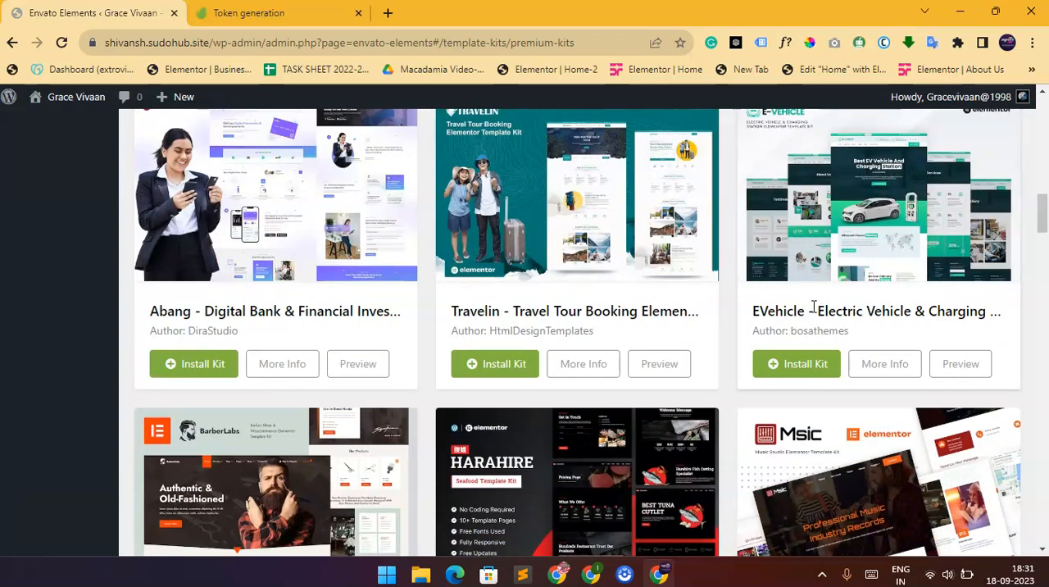
{"action": "scroll", "coordinate": [813, 309], "scroll_direction": "down", "scroll_amount": 3}
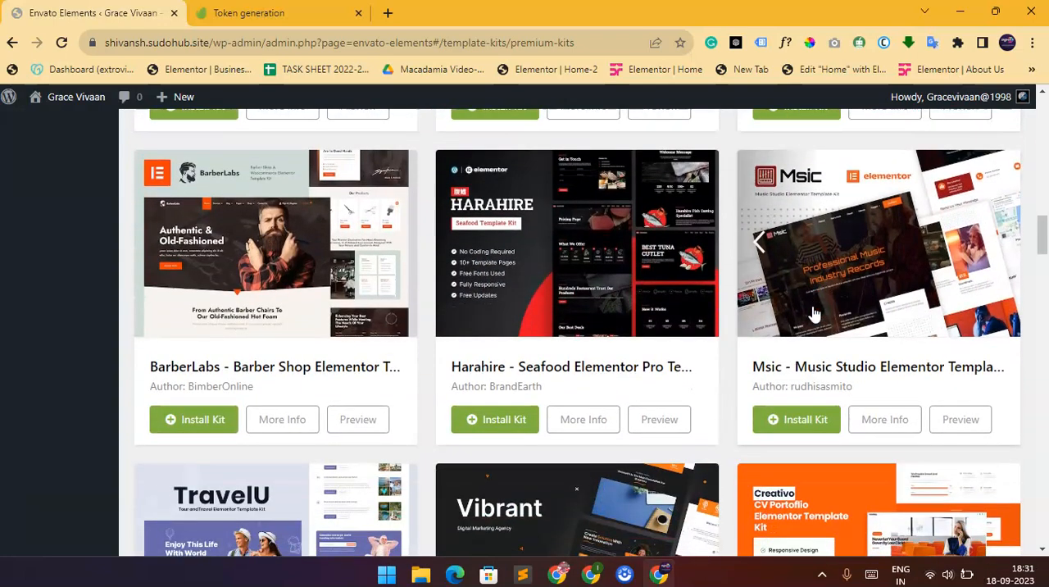
{"action": "scroll", "coordinate": [814, 313], "scroll_direction": "up", "scroll_amount": 20}
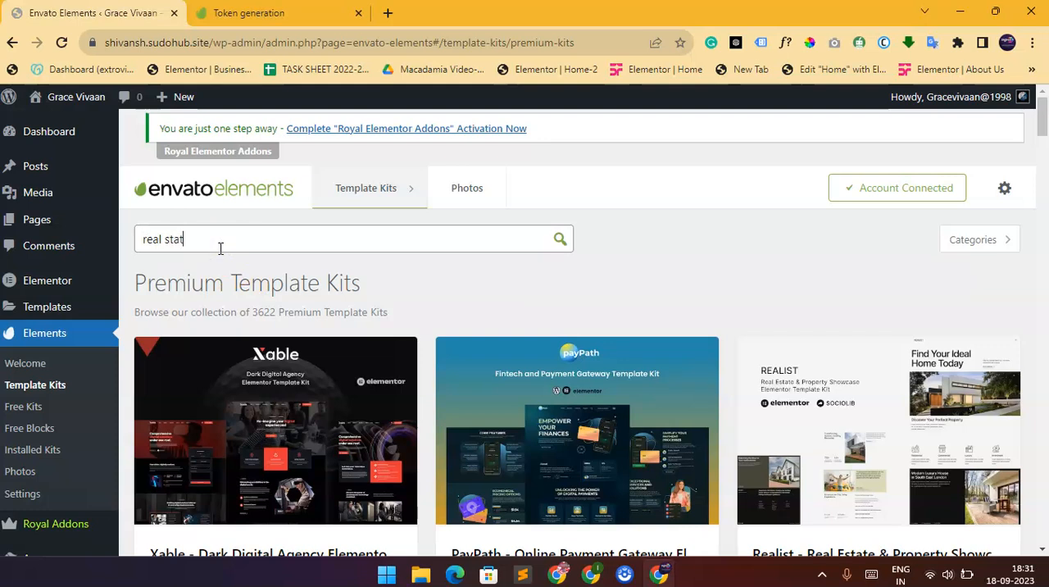
{"action": "left_click", "coordinate": [558, 241]}
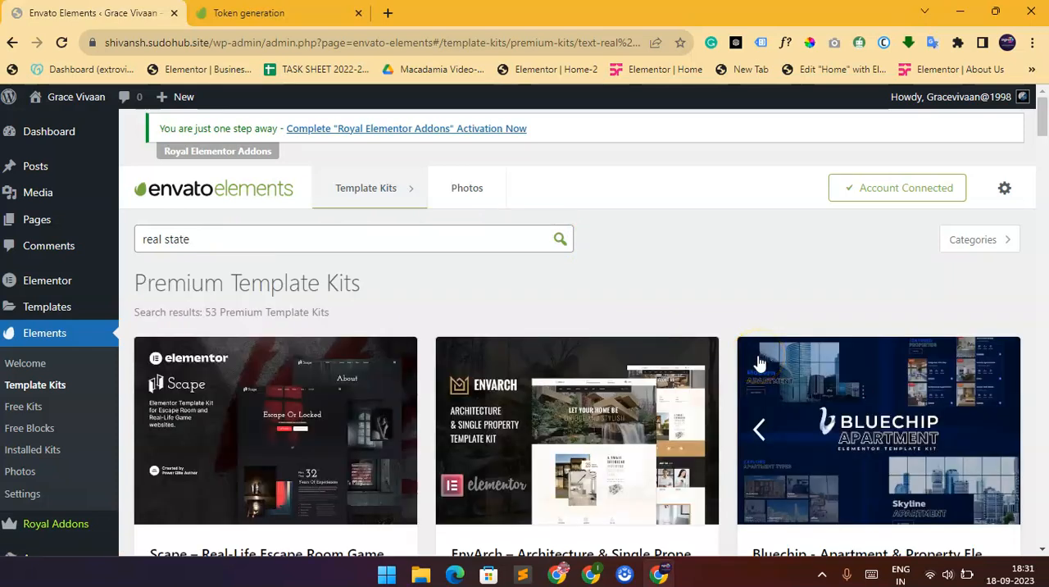
Install the EnvArch architecture kit and the Bluechip apartment and property kit from the search results.
{"action": "scroll", "coordinate": [758, 363], "scroll_direction": "down", "scroll_amount": 3}
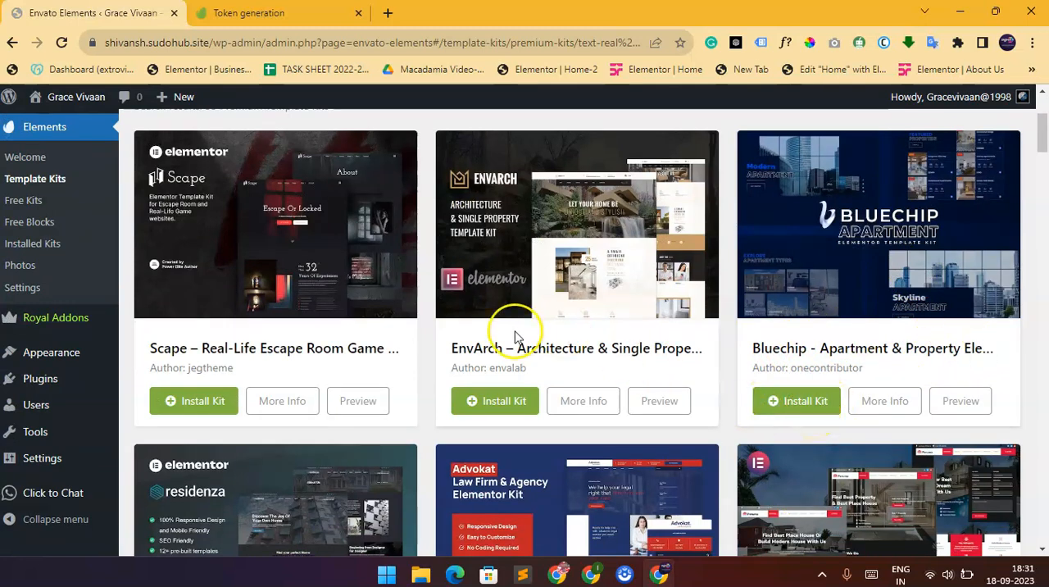
{"action": "left_click", "coordinate": [487, 406]}
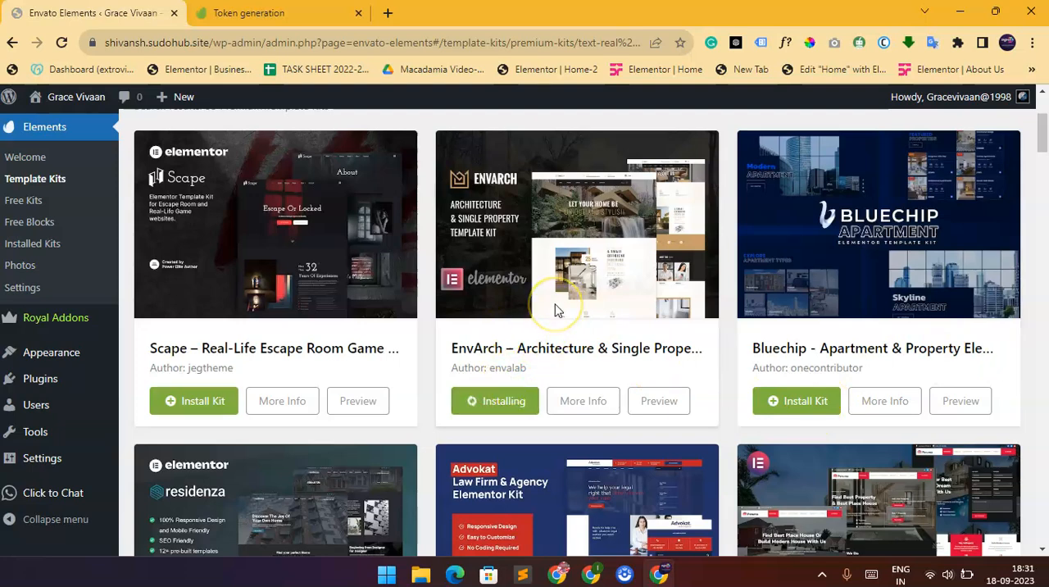
{"action": "scroll", "coordinate": [555, 310], "scroll_direction": "down", "scroll_amount": 2}
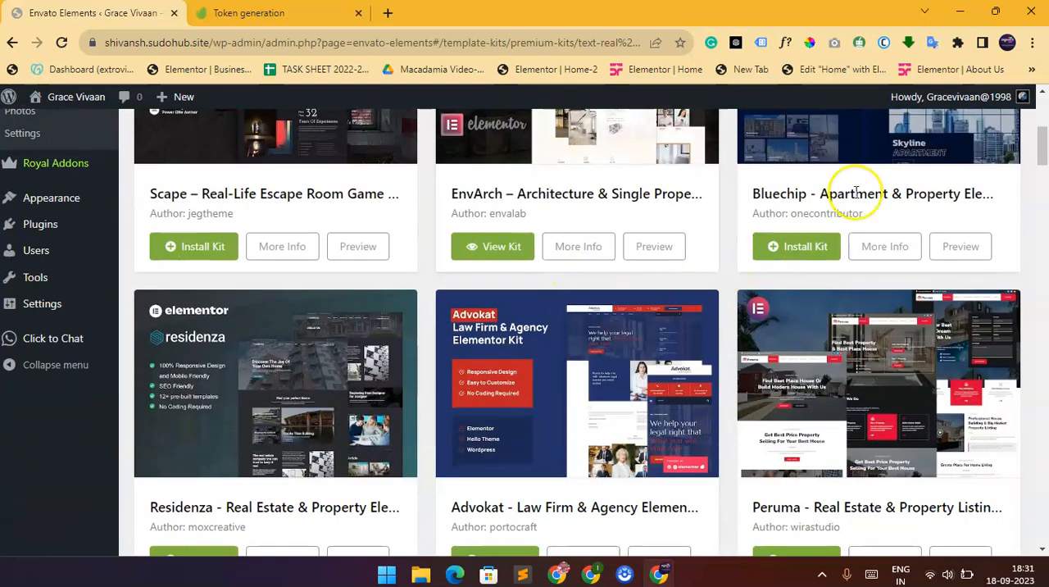
{"action": "left_click", "coordinate": [807, 243]}
Install the Peruma real estate and property listing template kit.
{"action": "scroll", "coordinate": [690, 351], "scroll_direction": "down", "scroll_amount": 1}
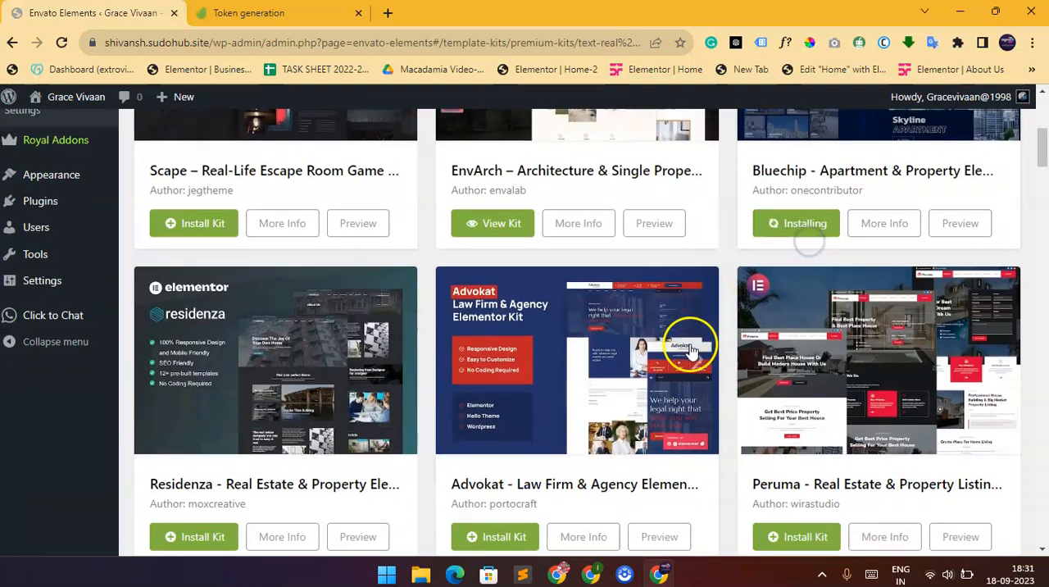
{"action": "scroll", "coordinate": [690, 351], "scroll_direction": "down", "scroll_amount": 2}
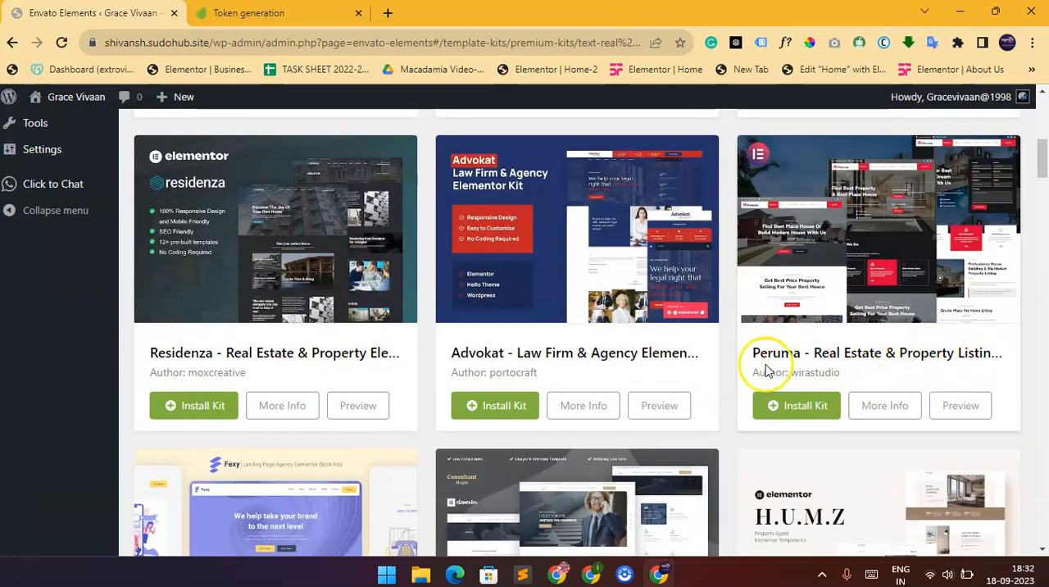
{"action": "left_click", "coordinate": [799, 406]}
Install the Shino apartment and single property template kit from further down the search results.
{"action": "scroll", "coordinate": [793, 385], "scroll_direction": "down", "scroll_amount": 3}
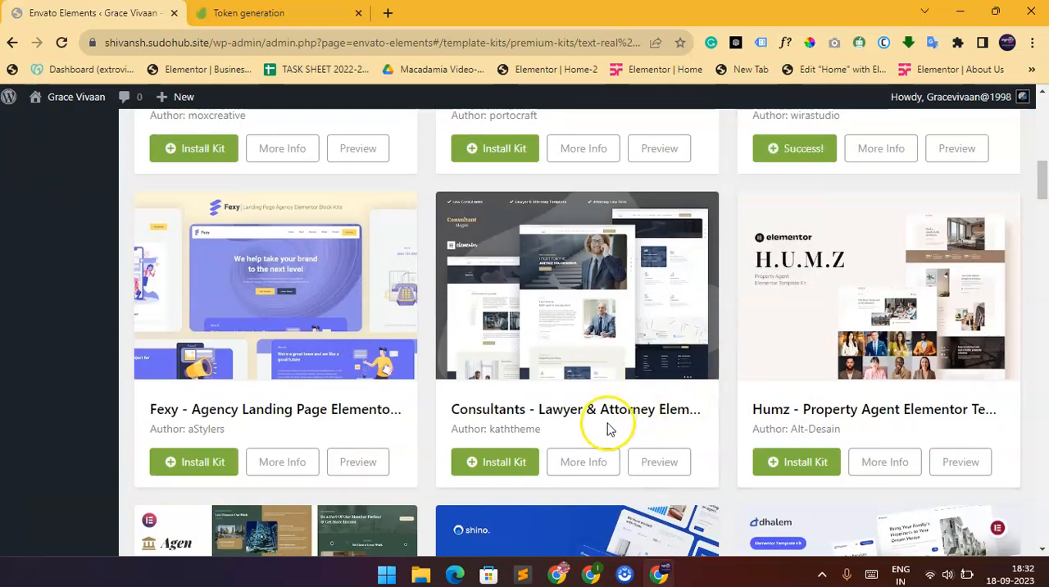
{"action": "scroll", "coordinate": [887, 379], "scroll_direction": "down", "scroll_amount": 1}
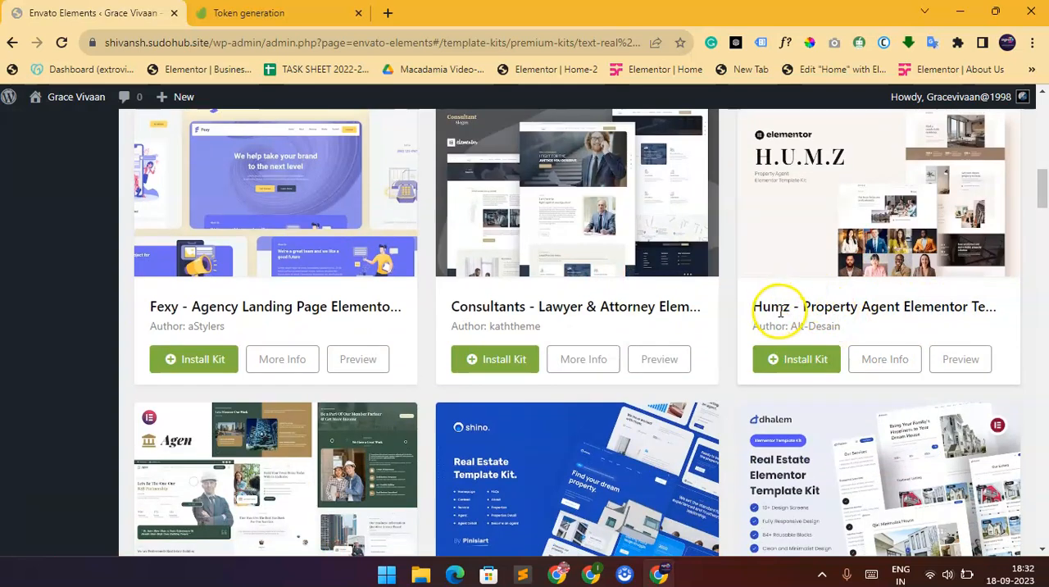
{"action": "scroll", "coordinate": [797, 365], "scroll_direction": "down", "scroll_amount": 2}
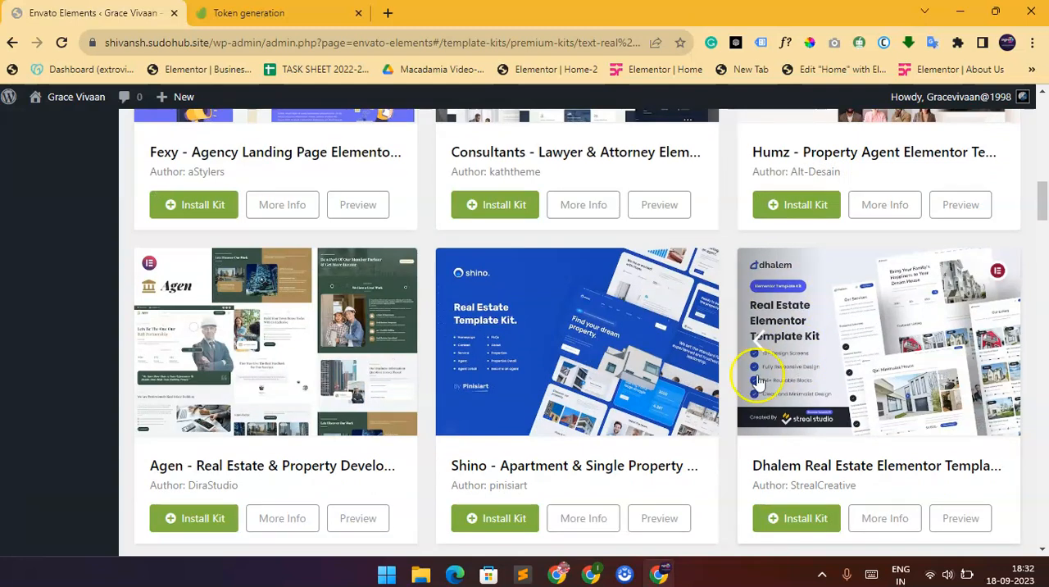
{"action": "scroll", "coordinate": [574, 406], "scroll_direction": "down", "scroll_amount": 1}
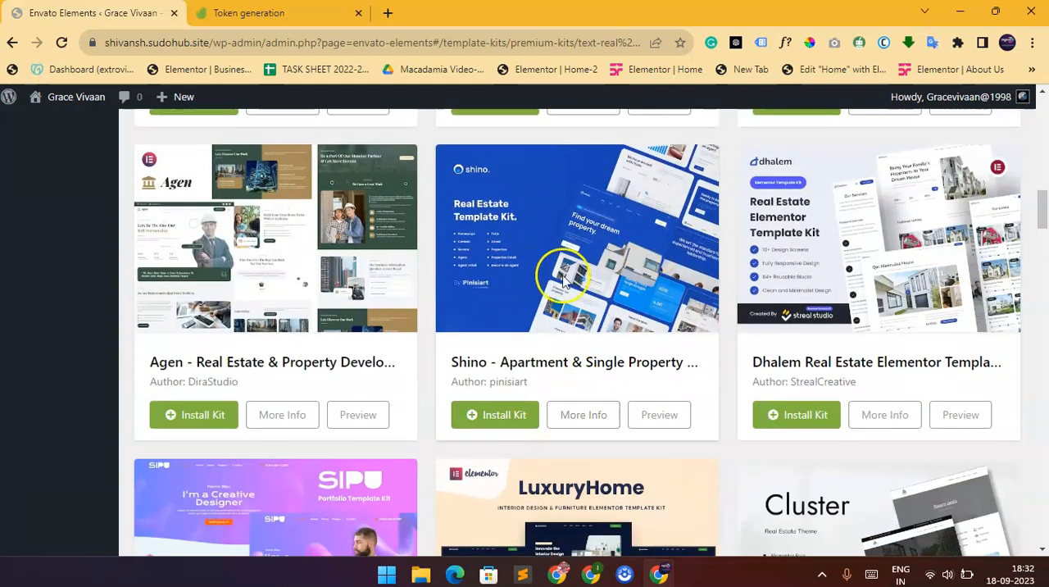
{"action": "left_click", "coordinate": [490, 416]}
Install the Uneet apartment and single property template kit.
{"action": "scroll", "coordinate": [829, 340], "scroll_direction": "down", "scroll_amount": 3}
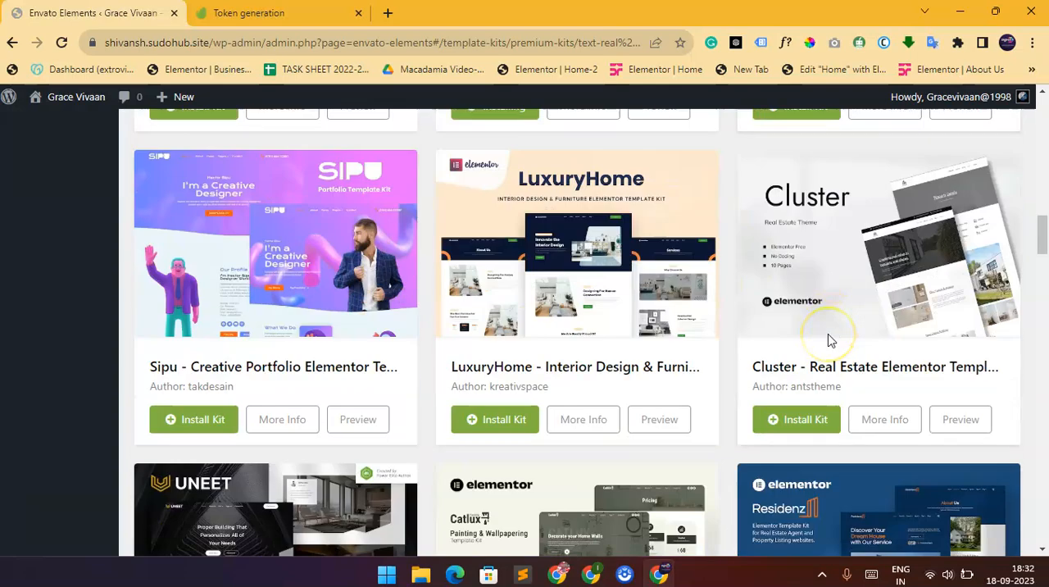
{"action": "scroll", "coordinate": [828, 340], "scroll_direction": "up", "scroll_amount": 3}
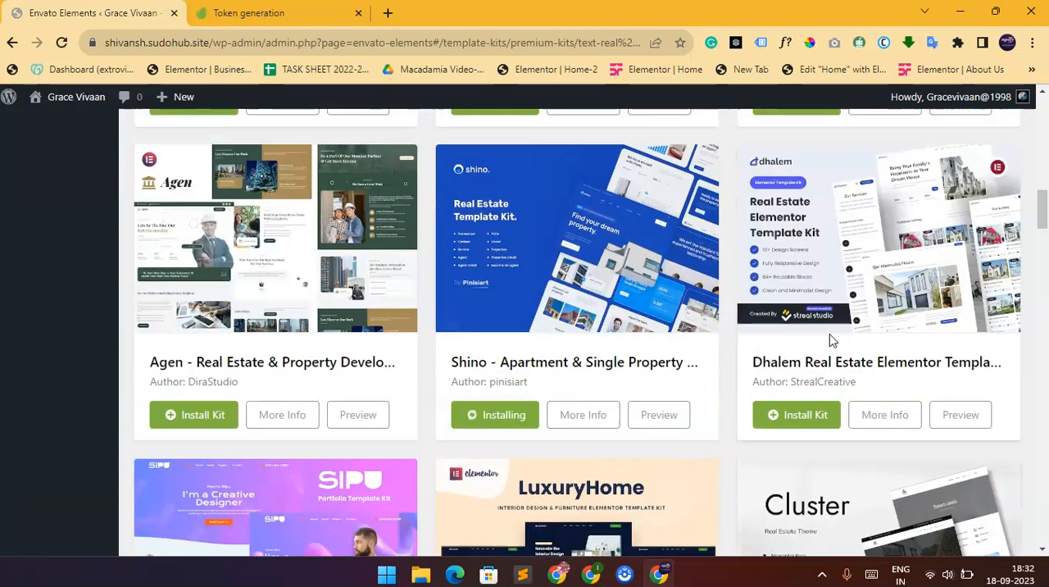
{"action": "scroll", "coordinate": [830, 340], "scroll_direction": "down", "scroll_amount": 4}
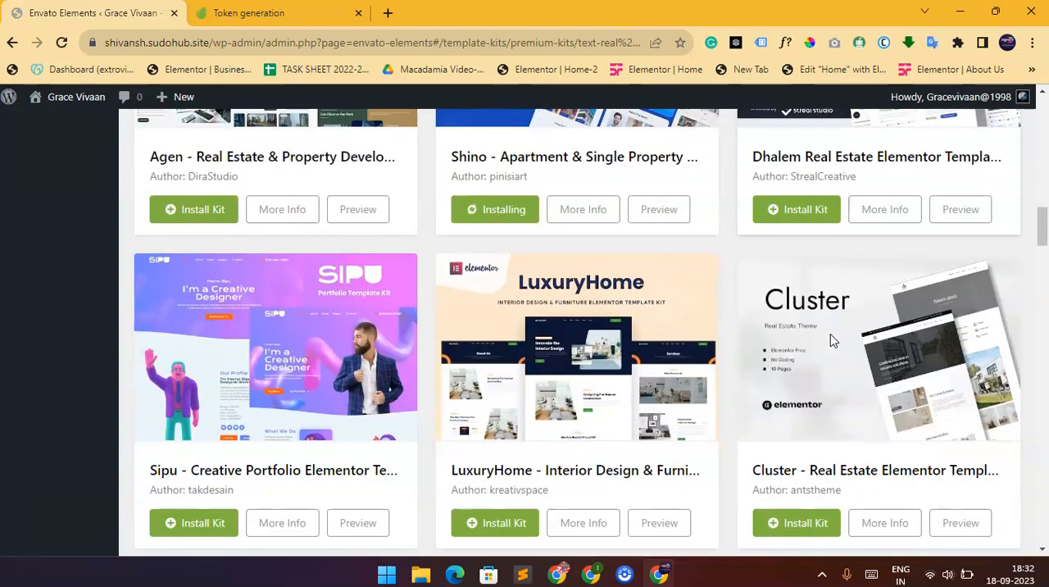
{"action": "scroll", "coordinate": [832, 340], "scroll_direction": "down", "scroll_amount": 2}
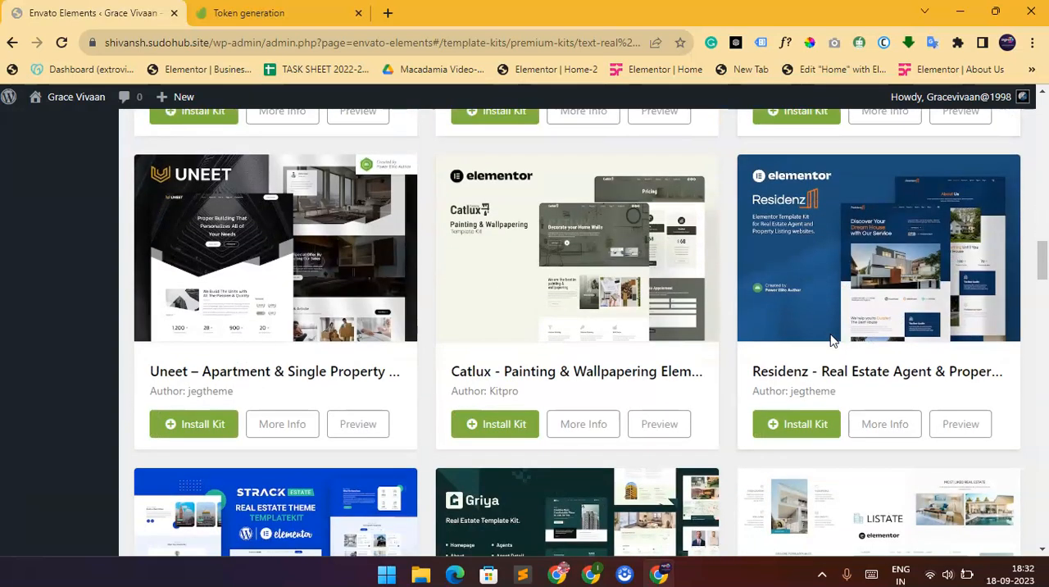
{"action": "left_click", "coordinate": [194, 435]}
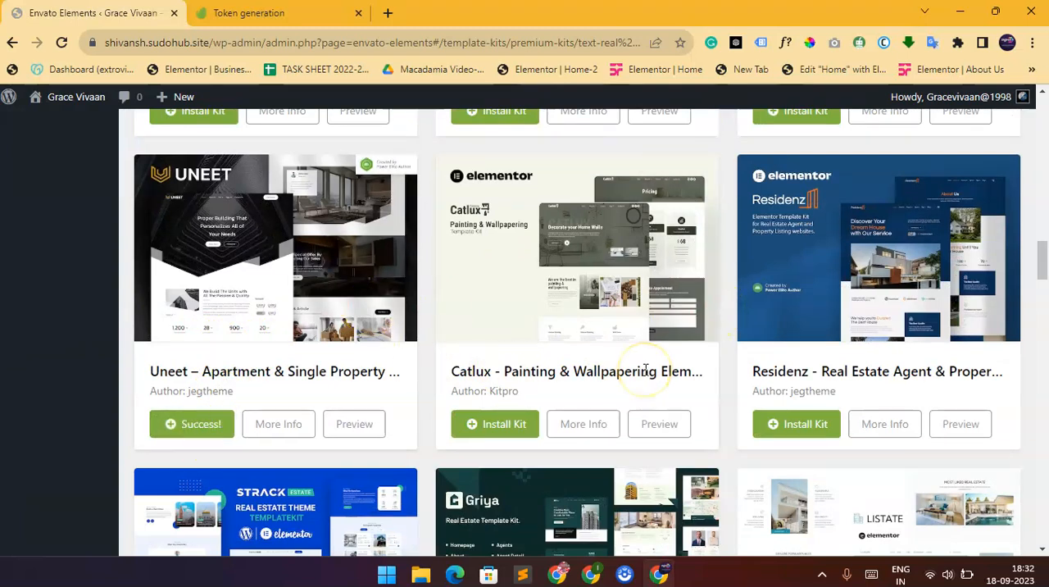
Switch to the other Chrome window showing the website and reload its front page.
{"action": "scroll", "coordinate": [645, 370], "scroll_direction": "up", "scroll_amount": 1}
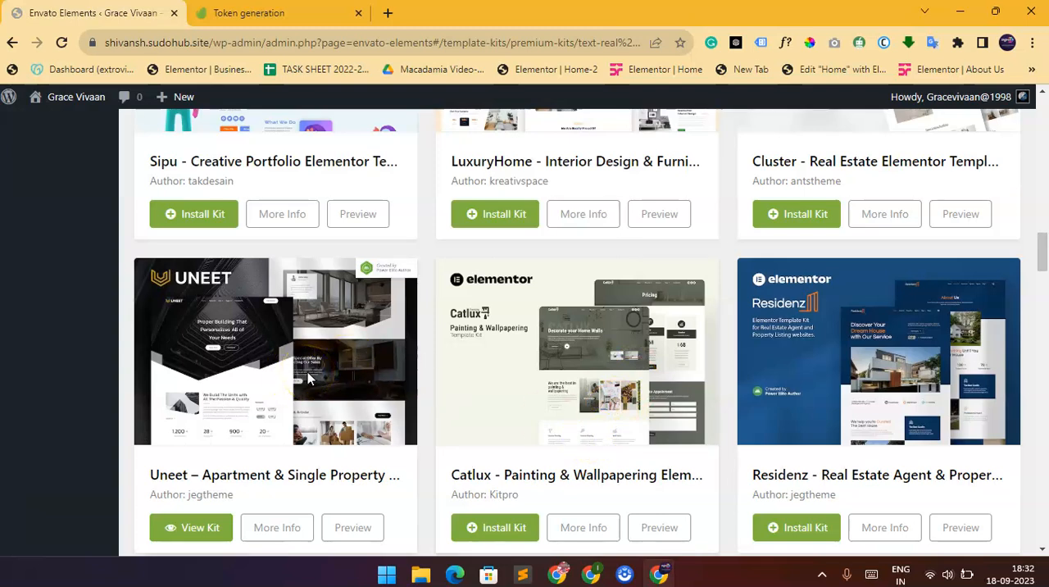
{"action": "scroll", "coordinate": [475, 328], "scroll_direction": "up", "scroll_amount": 5}
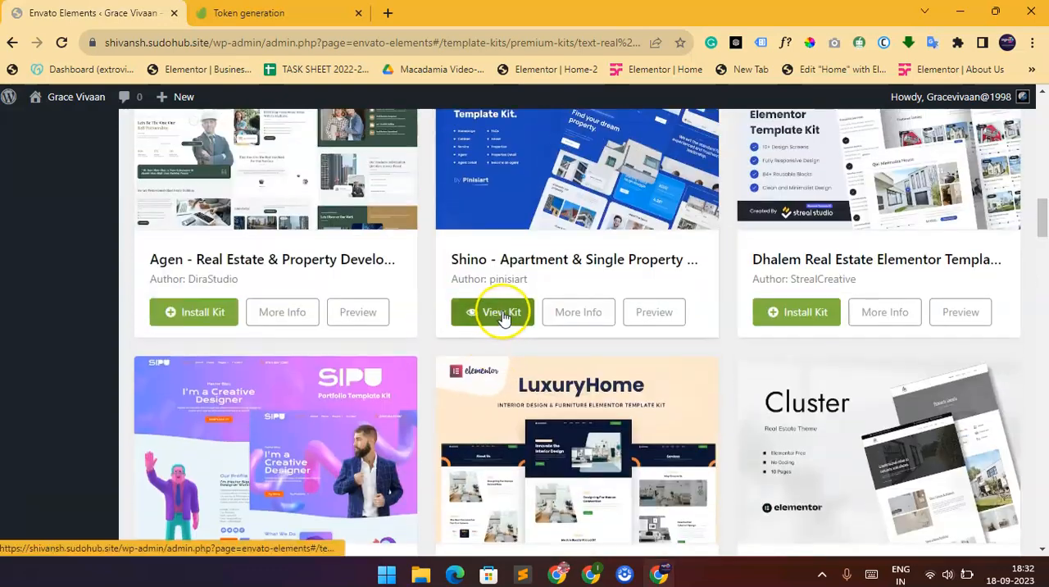
{"action": "left_click", "coordinate": [558, 573]}
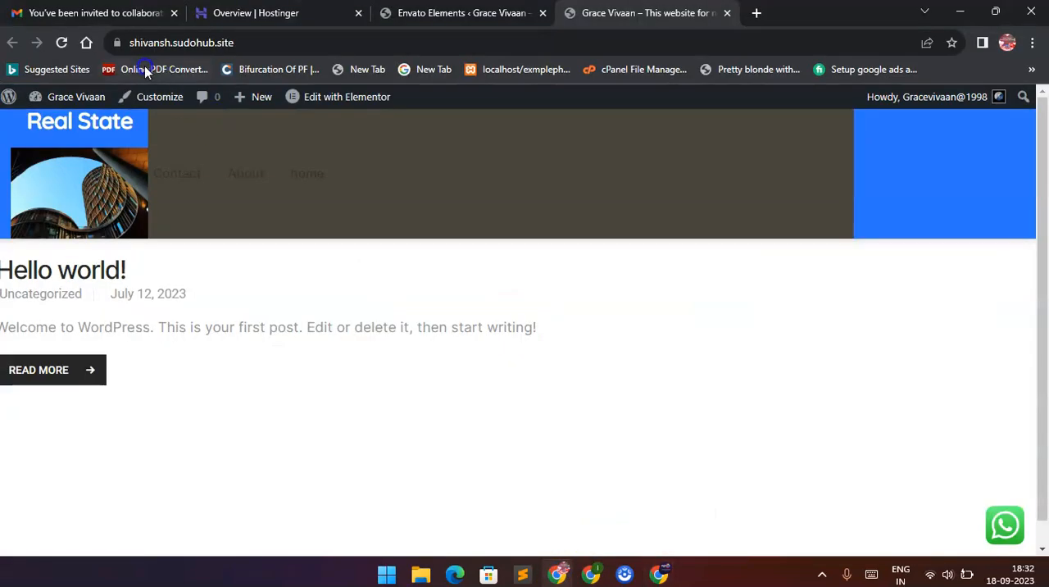
{"action": "left_click", "coordinate": [65, 42]}
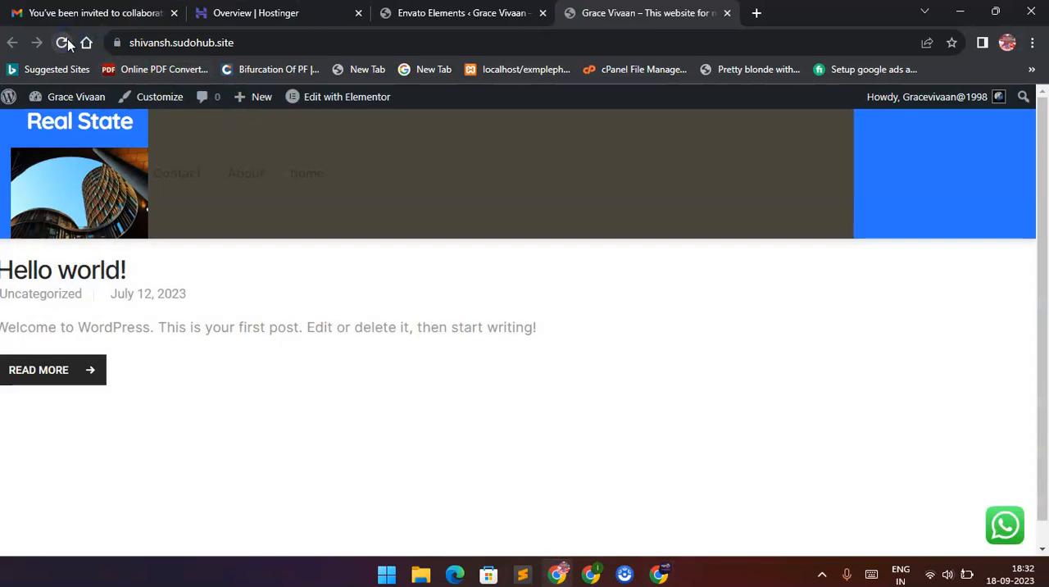
Open the installed template kits of Envato Elements in the WordPress admin and examine which kits are available on the site.
{"action": "left_click", "coordinate": [426, 13]}
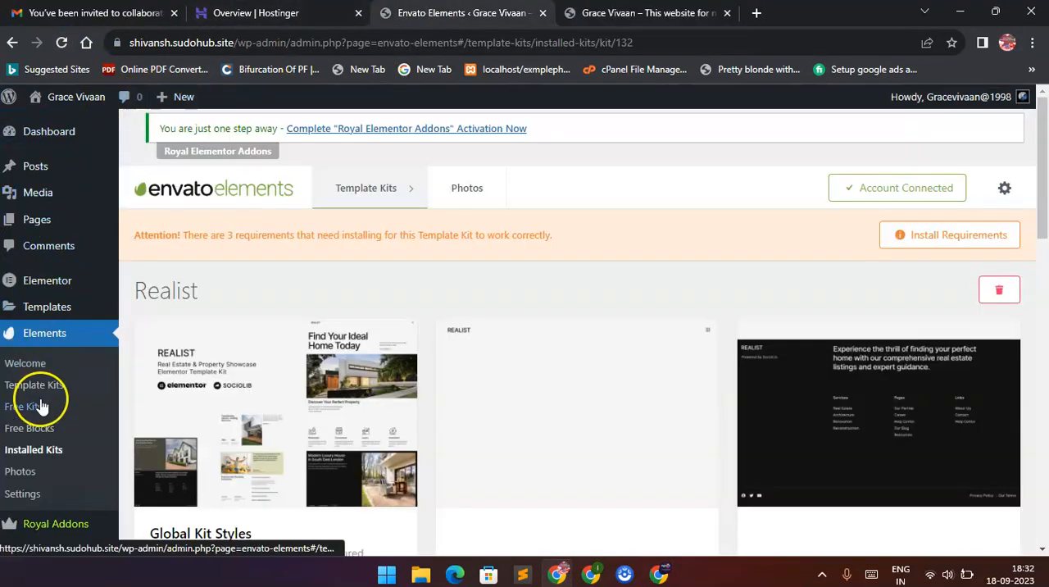
{"action": "left_click", "coordinate": [41, 454]}
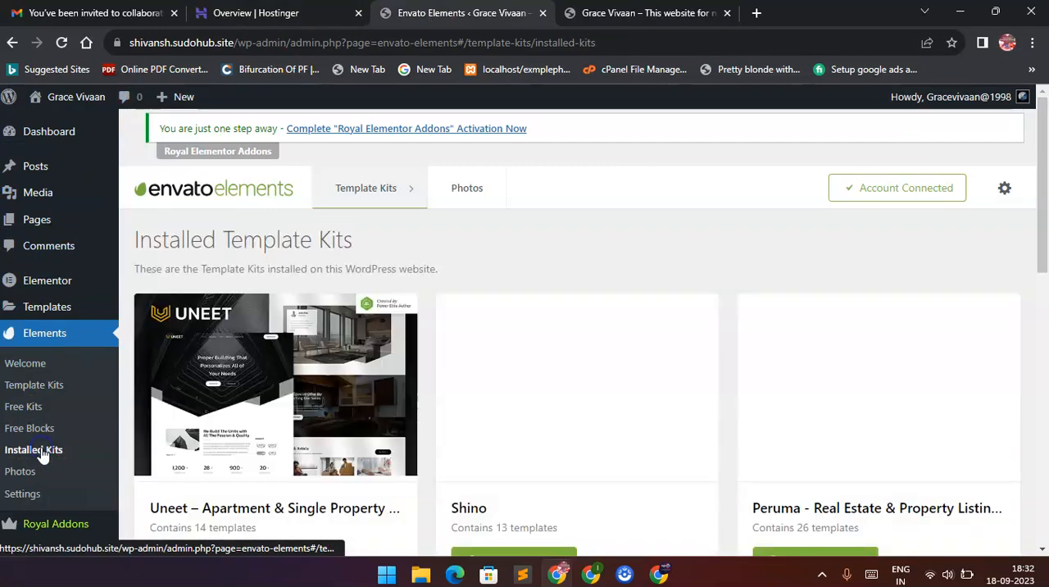
{"action": "scroll", "coordinate": [691, 296], "scroll_direction": "down", "scroll_amount": 3}
{"action": "scroll", "coordinate": [691, 297], "scroll_direction": "down", "scroll_amount": 1}
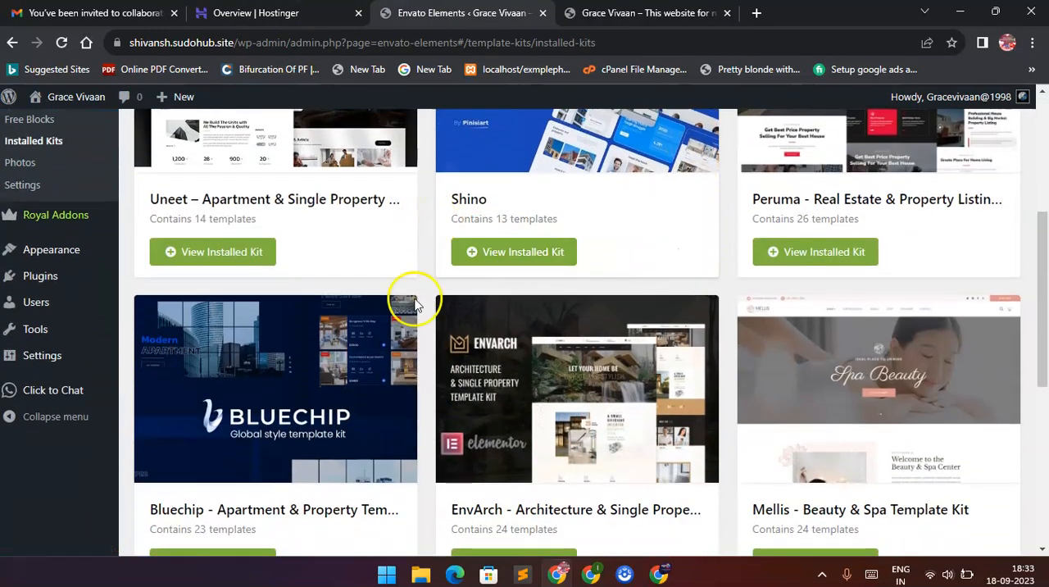
{"action": "scroll", "coordinate": [811, 215], "scroll_direction": "down", "scroll_amount": 3}
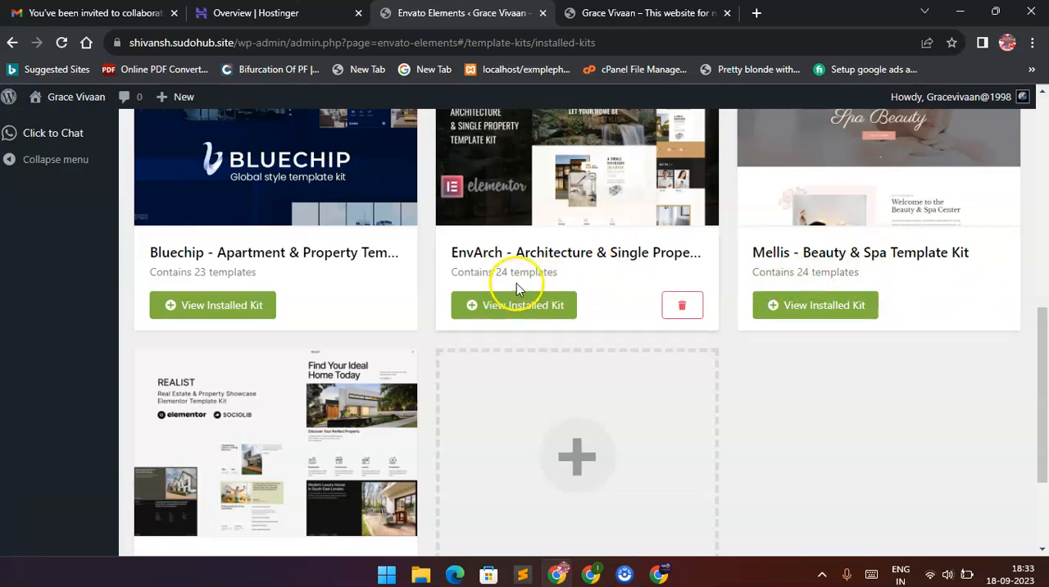
{"action": "scroll", "coordinate": [537, 277], "scroll_direction": "down", "scroll_amount": 1}
{"action": "scroll", "coordinate": [538, 279], "scroll_direction": "down", "scroll_amount": 1}
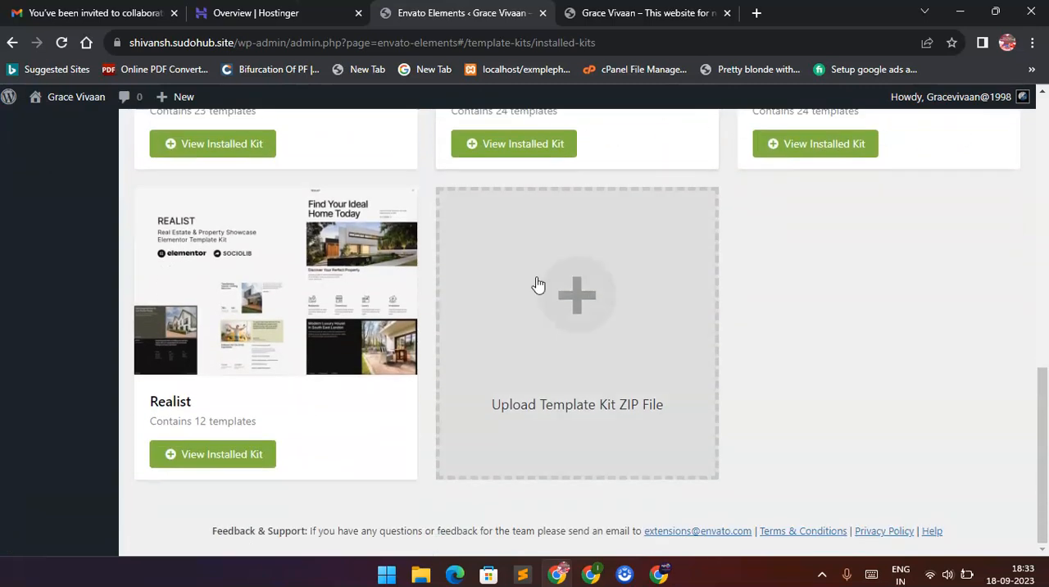
{"action": "scroll", "coordinate": [541, 284], "scroll_direction": "up", "scroll_amount": 3}
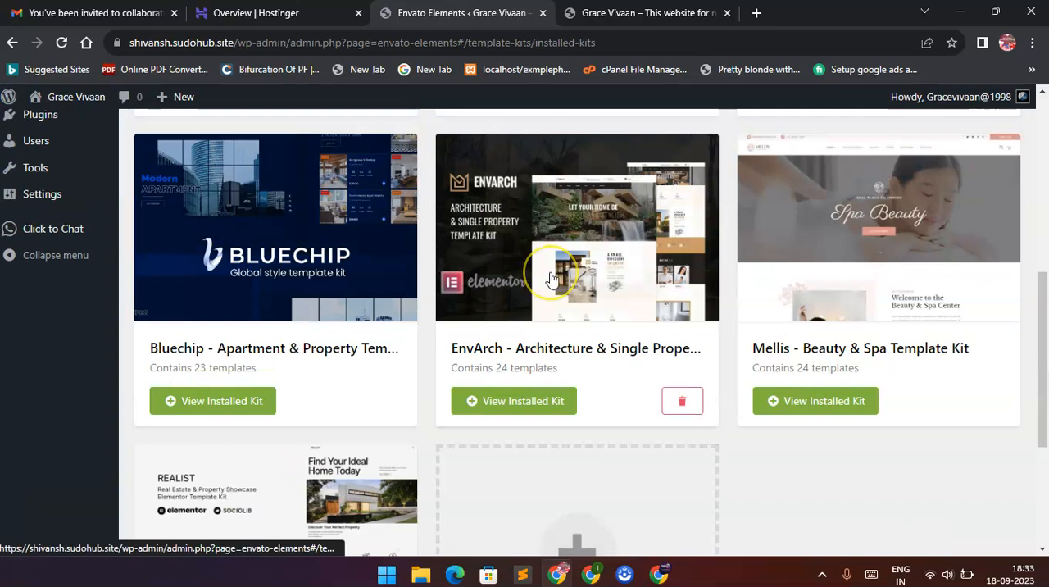
Close the Chrome windows showing the premium kits and WhatsApp, and return to the window with the installed template kits.
{"action": "key", "text": "alt+Tab"}
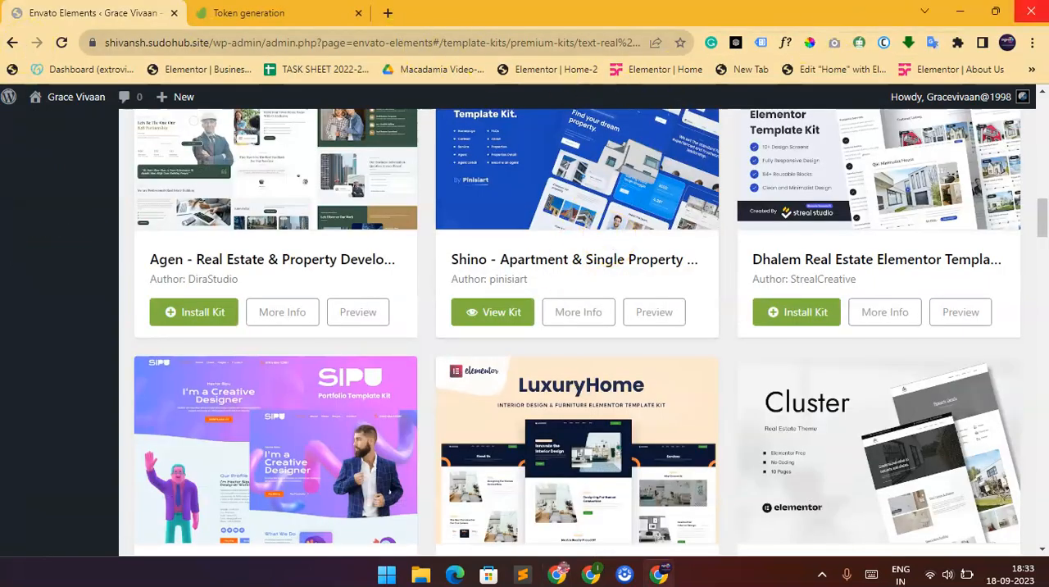
{"action": "left_click", "coordinate": [1031, 11]}
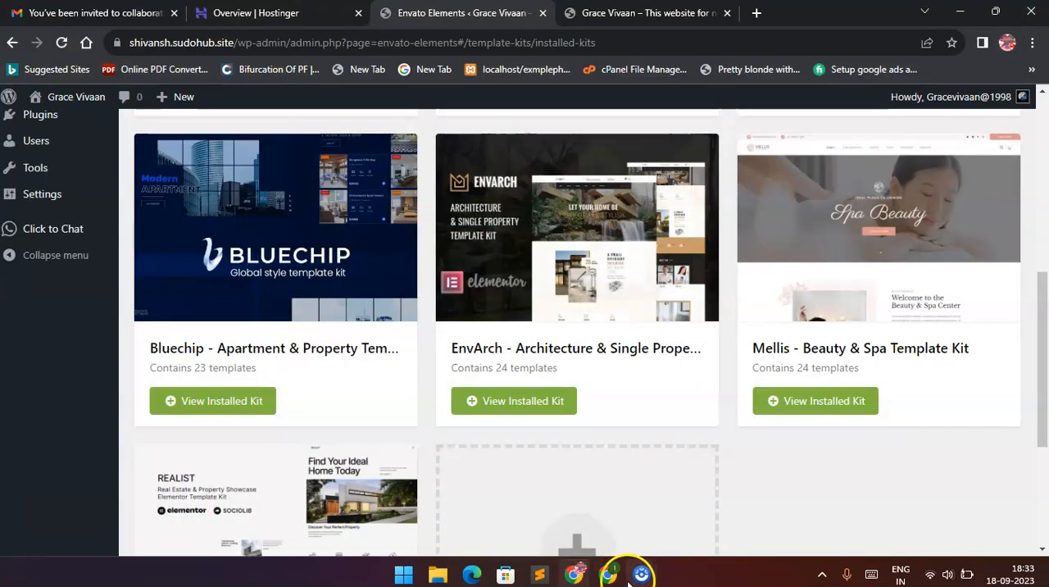
{"action": "mouse_move", "coordinate": [610, 576]}
{"action": "left_click", "coordinate": [609, 452]}
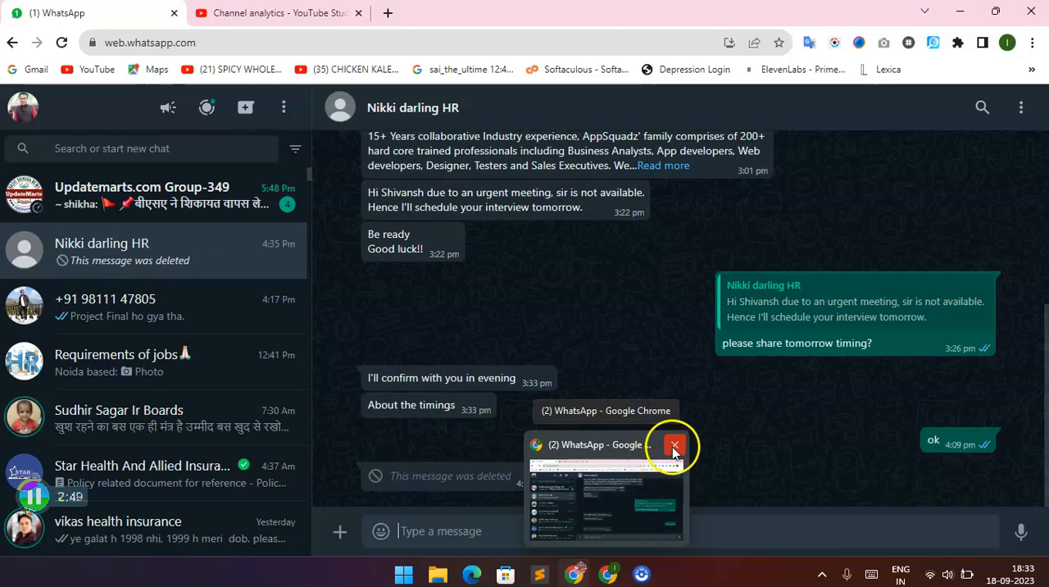
{"action": "left_click", "coordinate": [673, 443]}
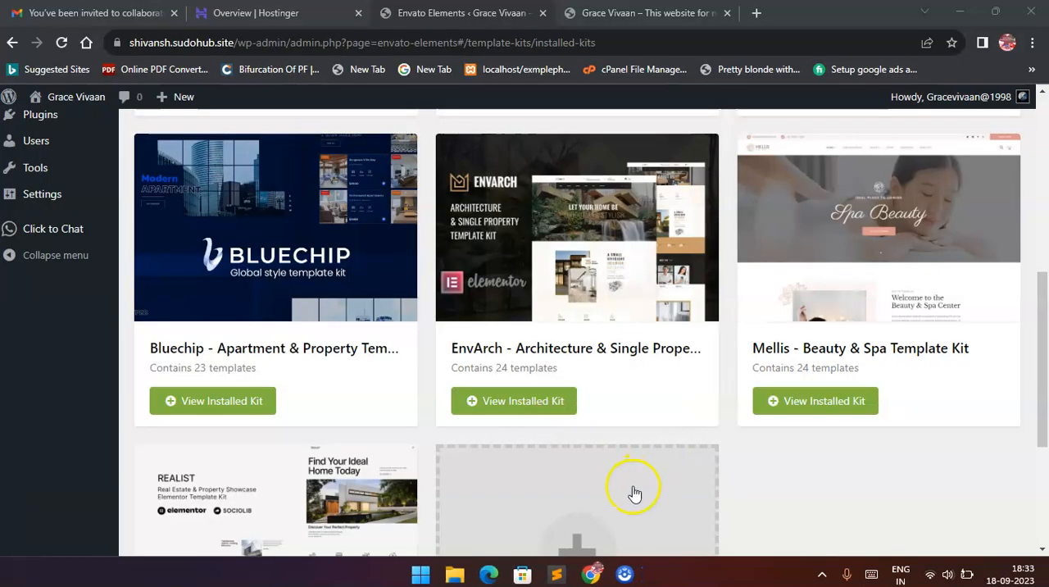
{"action": "left_click", "coordinate": [593, 574]}
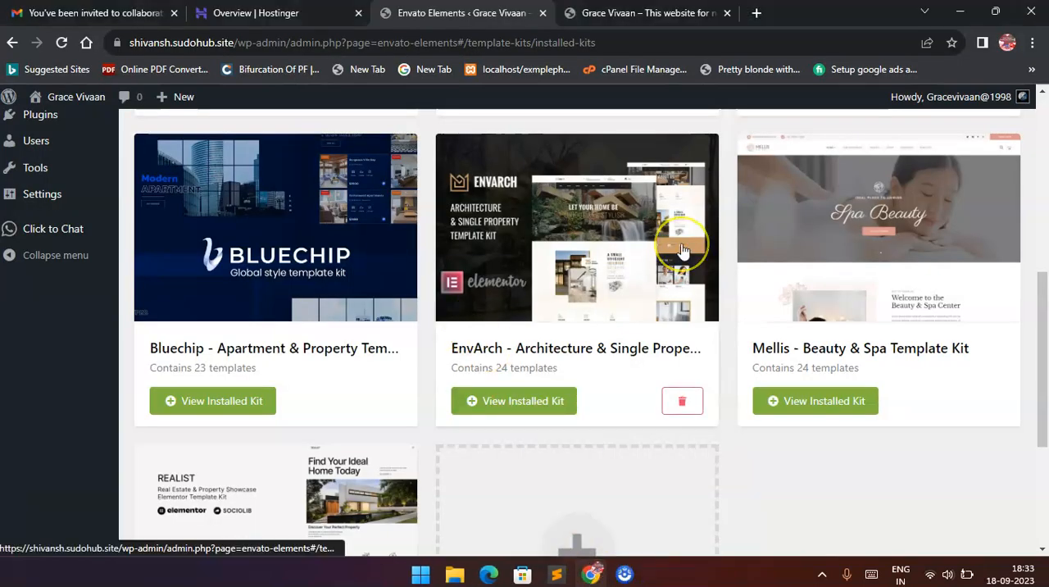
Open the Elementor Header & Footer Builder template list in the WordPress admin.
{"action": "scroll", "coordinate": [682, 246], "scroll_direction": "up", "scroll_amount": 7}
{"action": "mouse_move", "coordinate": [61, 204]}
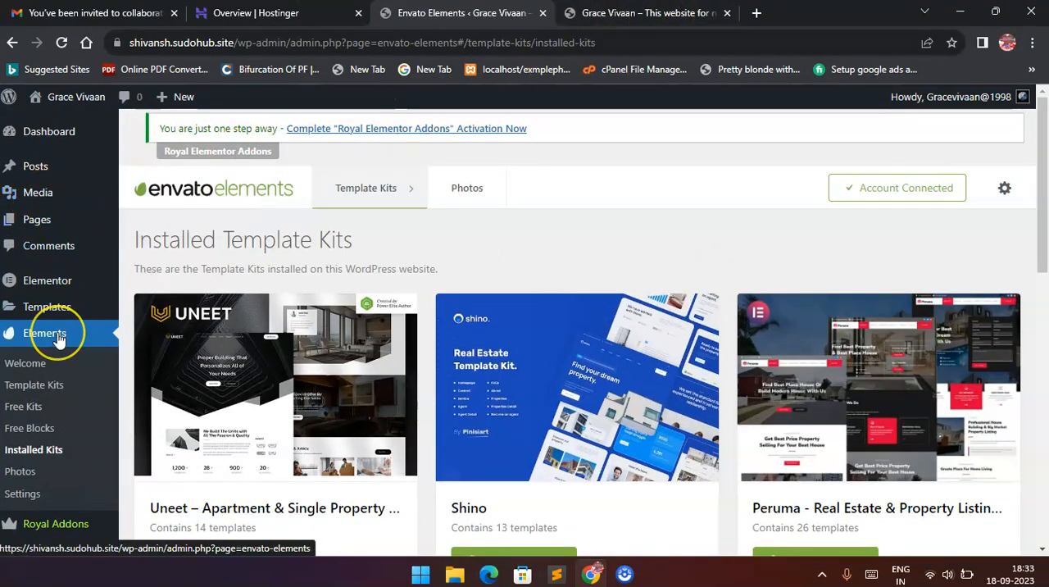
{"action": "scroll", "coordinate": [64, 340], "scroll_direction": "down", "scroll_amount": 2}
{"action": "scroll", "coordinate": [59, 375], "scroll_direction": "down", "scroll_amount": 1}
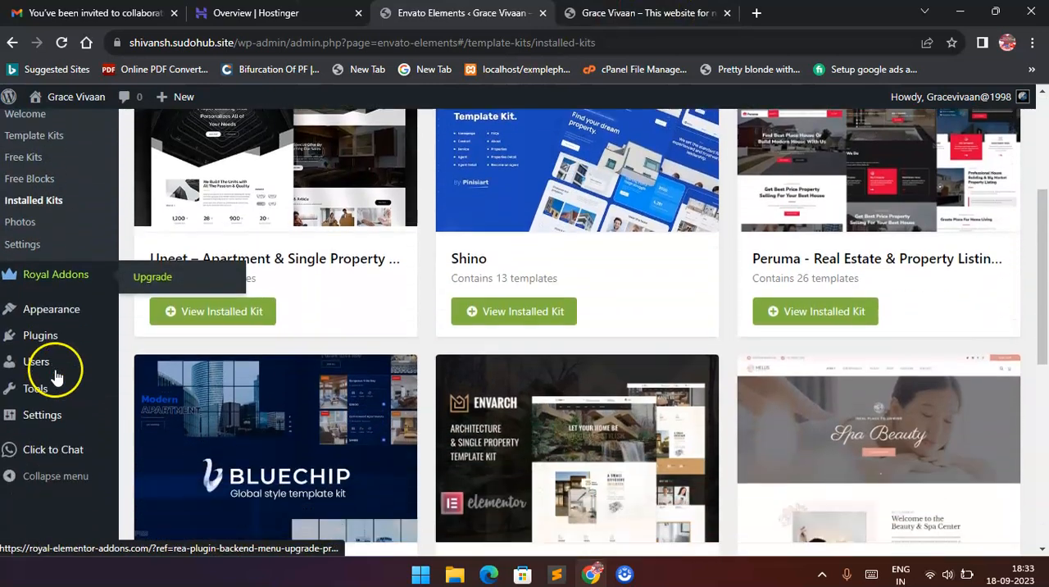
{"action": "mouse_move", "coordinate": [54, 318]}
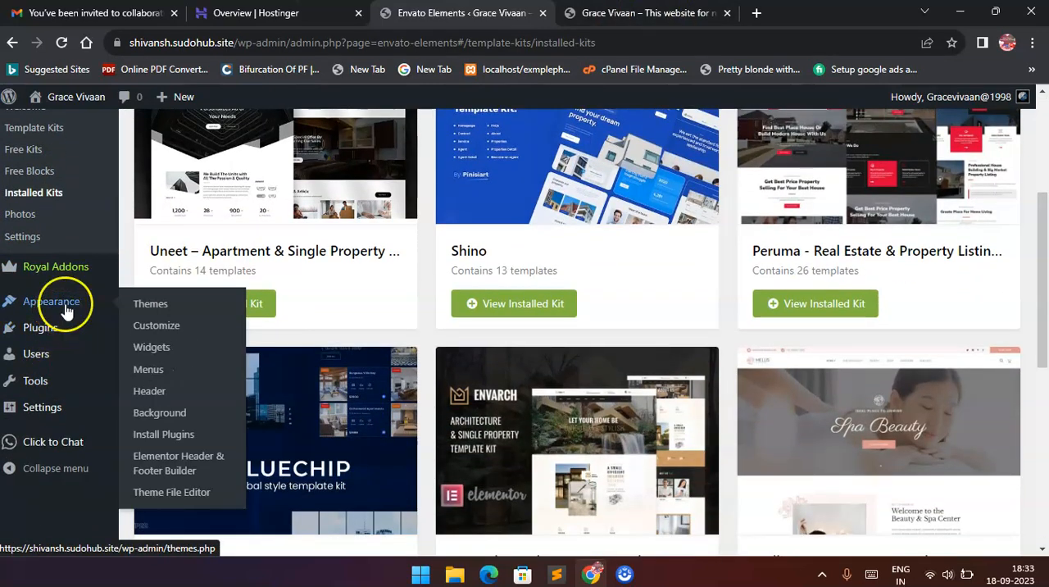
{"action": "left_click", "coordinate": [168, 466]}
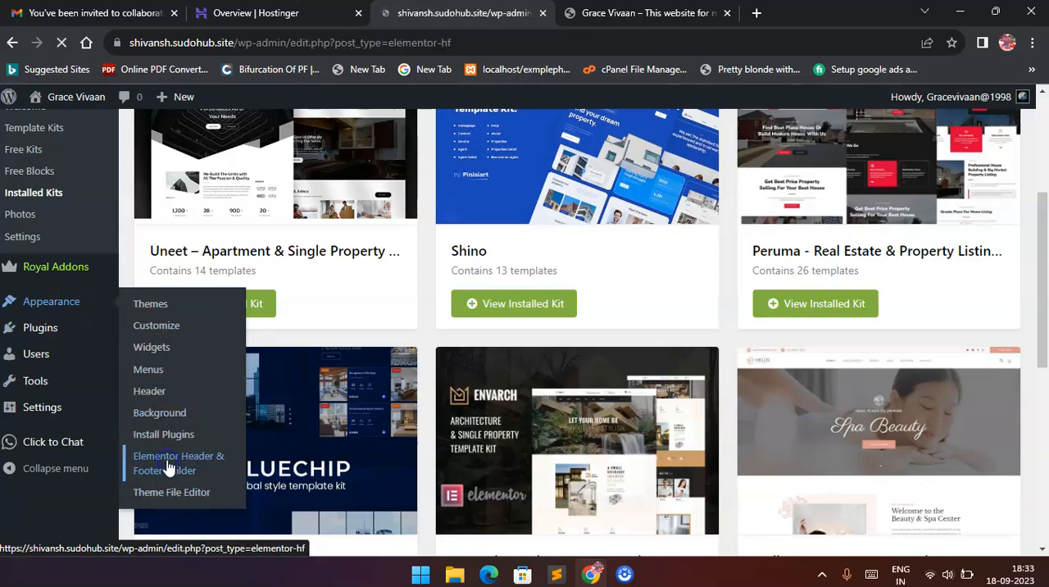
{"action": "scroll", "coordinate": [335, 358], "scroll_direction": "down", "scroll_amount": 2}
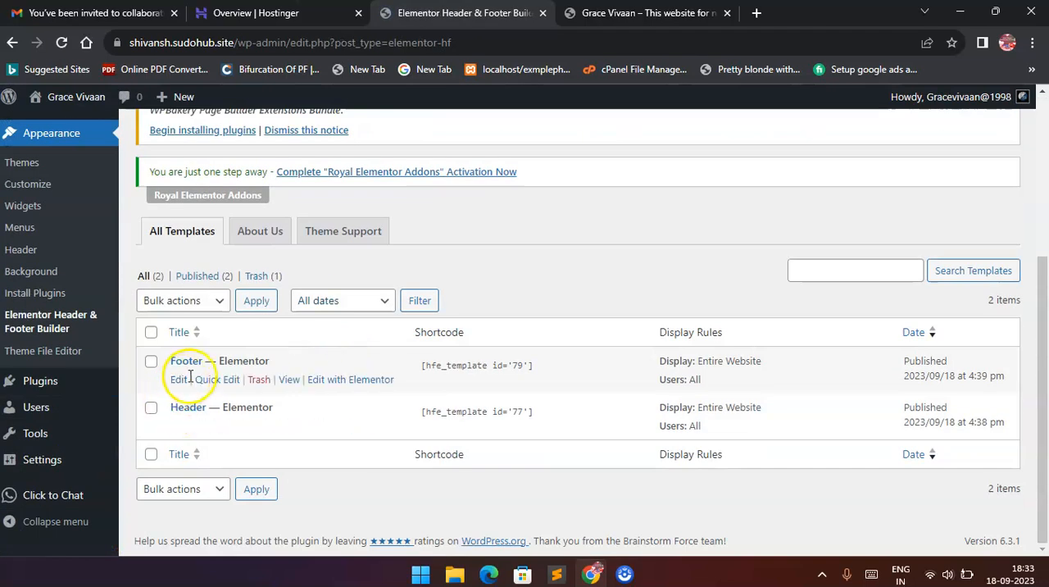
Edit the Footer template with Elementor, insert the saved Footer section from My Templates below the header, and update it.
{"action": "left_click", "coordinate": [344, 379]}
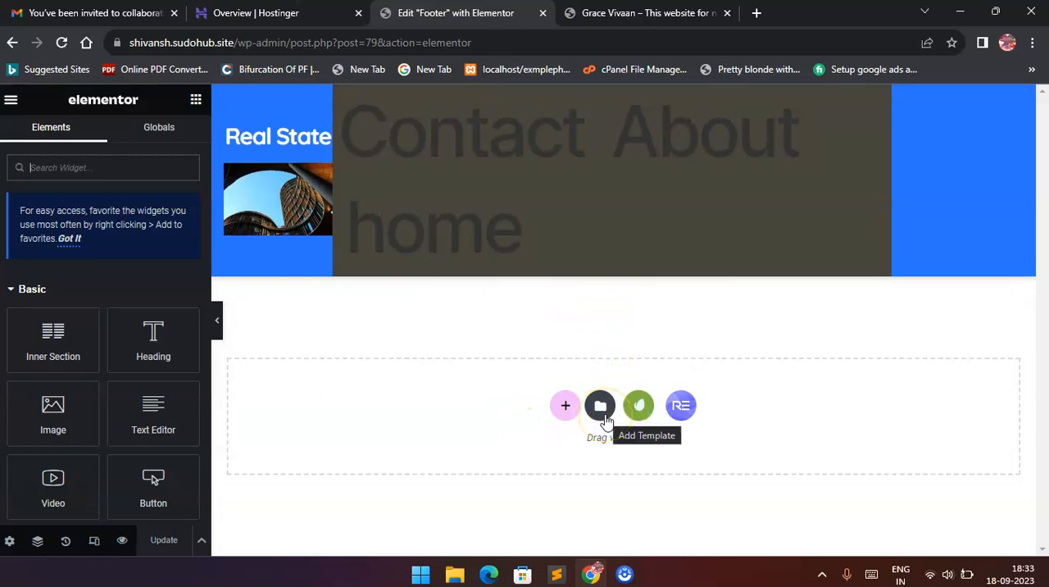
{"action": "left_click", "coordinate": [605, 419]}
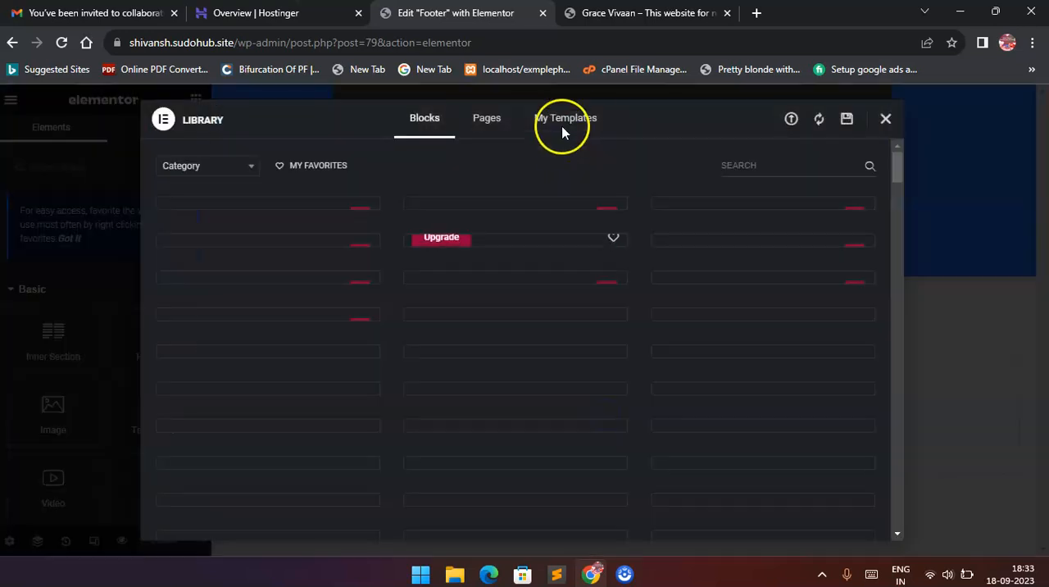
{"action": "left_click", "coordinate": [570, 121]}
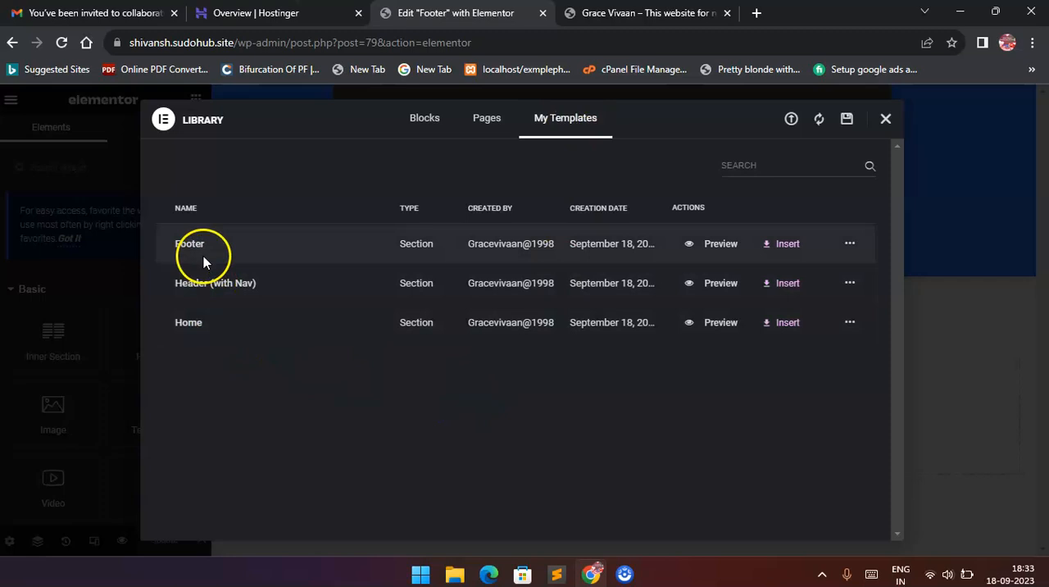
{"action": "left_click", "coordinate": [776, 246]}
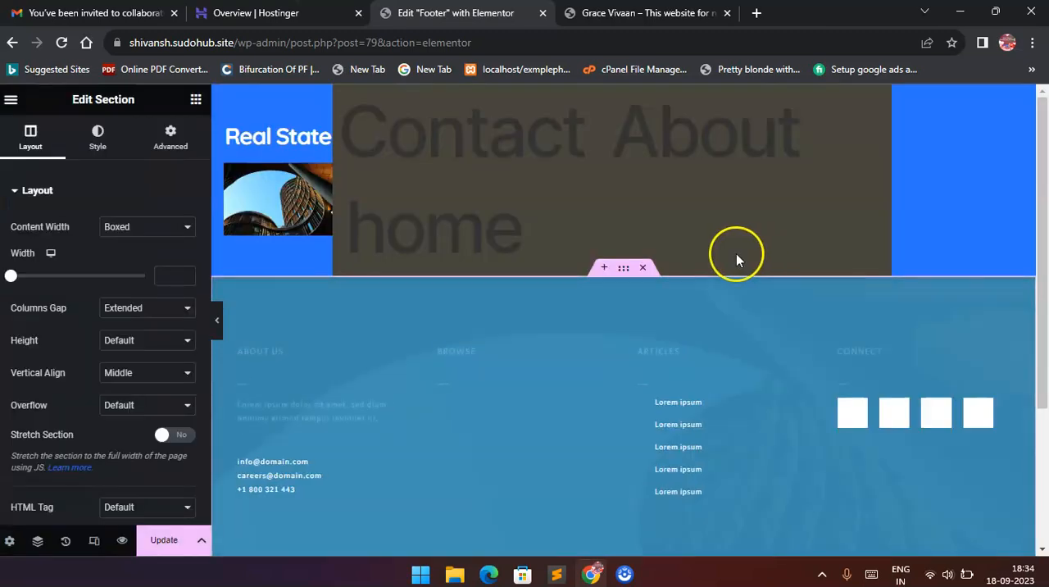
{"action": "scroll", "coordinate": [838, 332], "scroll_direction": "down", "scroll_amount": 3}
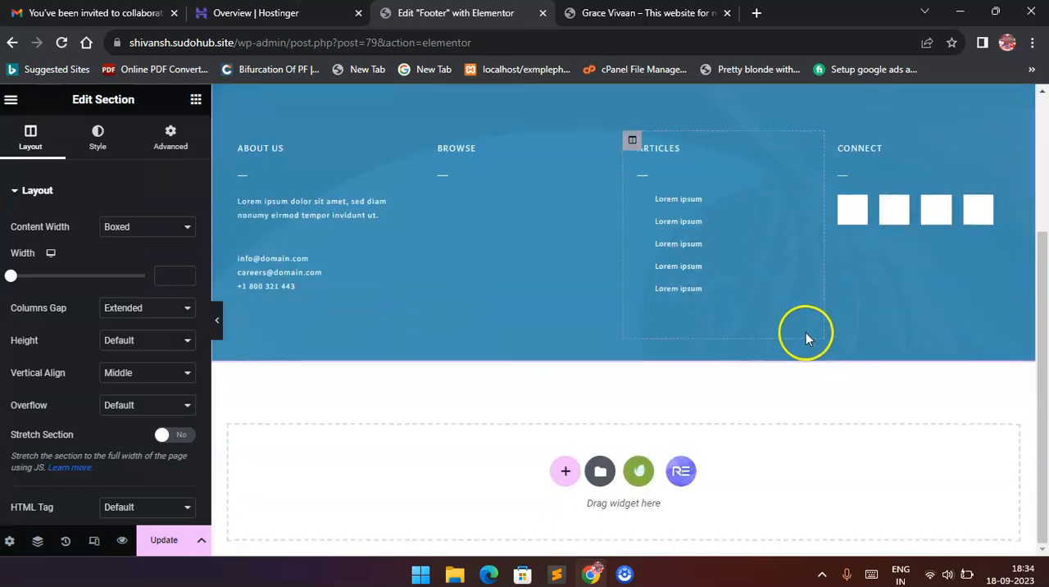
{"action": "scroll", "coordinate": [805, 332], "scroll_direction": "up", "scroll_amount": 3}
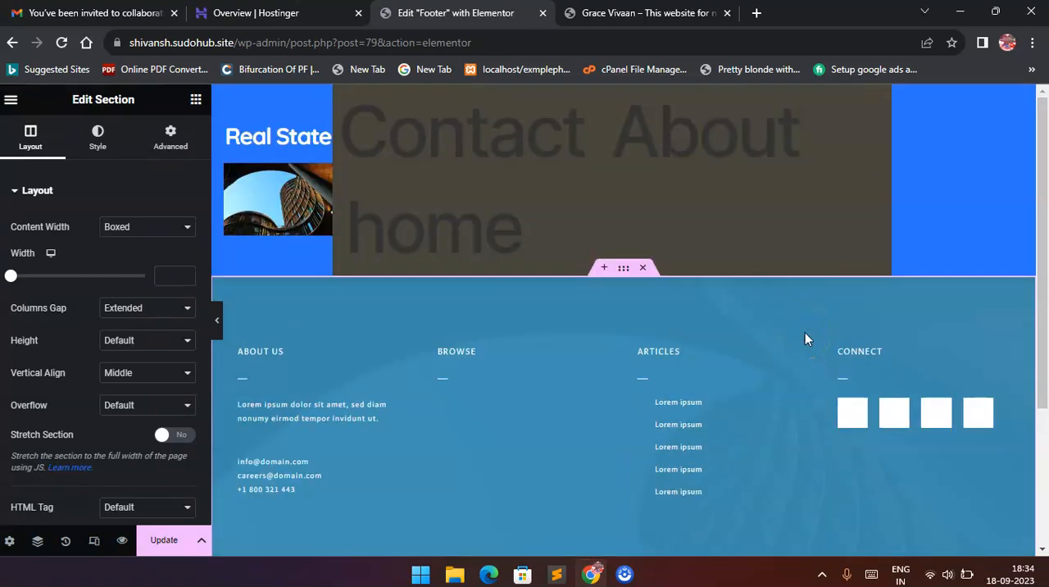
{"action": "scroll", "coordinate": [805, 334], "scroll_direction": "down", "scroll_amount": 3}
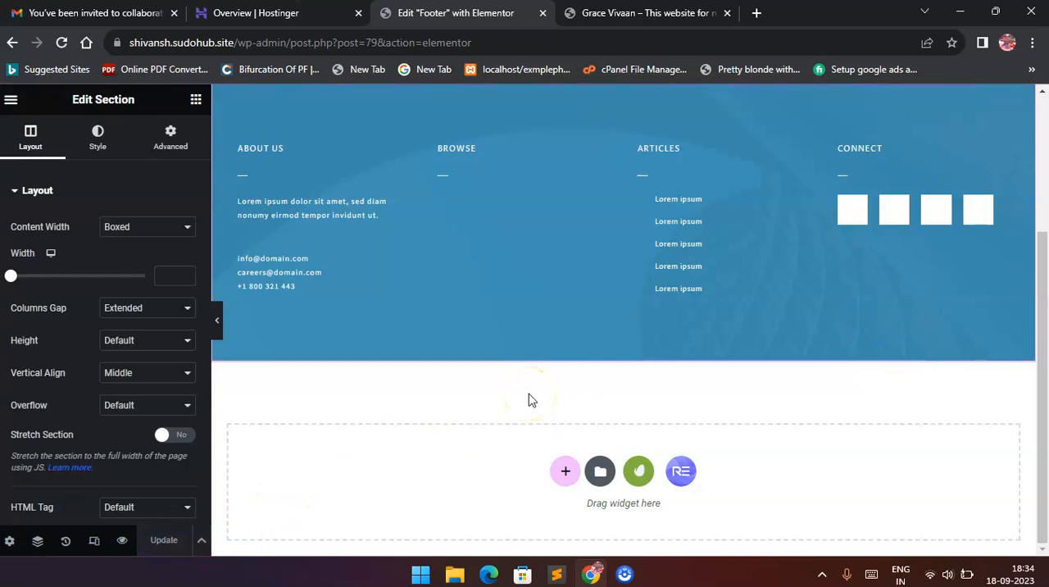
{"action": "scroll", "coordinate": [529, 393], "scroll_direction": "up", "scroll_amount": 3}
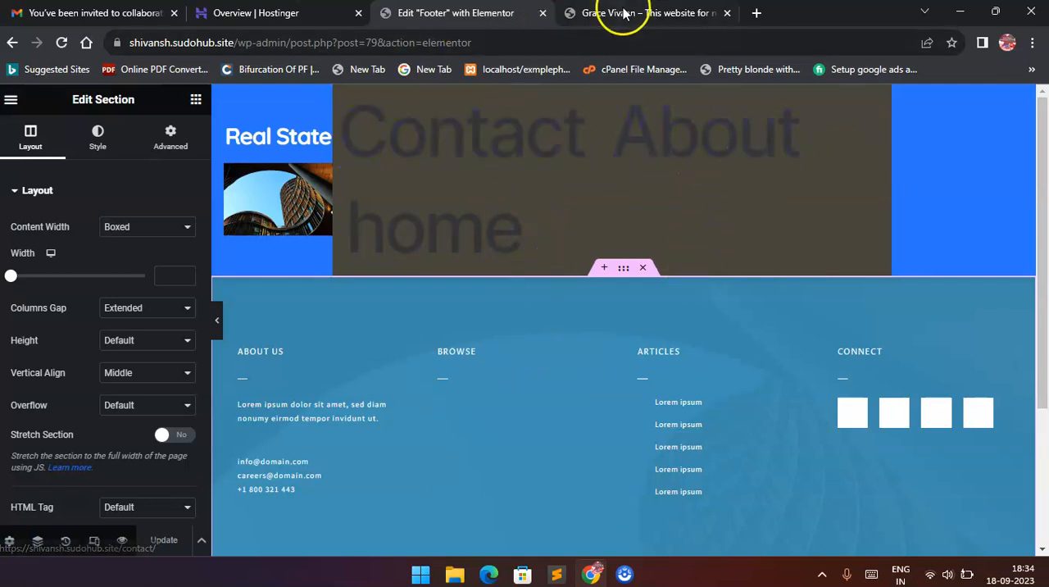
Reload the live website's front page and examine its header and footer.
{"action": "left_click", "coordinate": [595, 13]}
{"action": "left_click", "coordinate": [257, 42]}
{"action": "key", "text": "Return"}
{"action": "scroll", "coordinate": [363, 349], "scroll_direction": "down", "scroll_amount": 3}
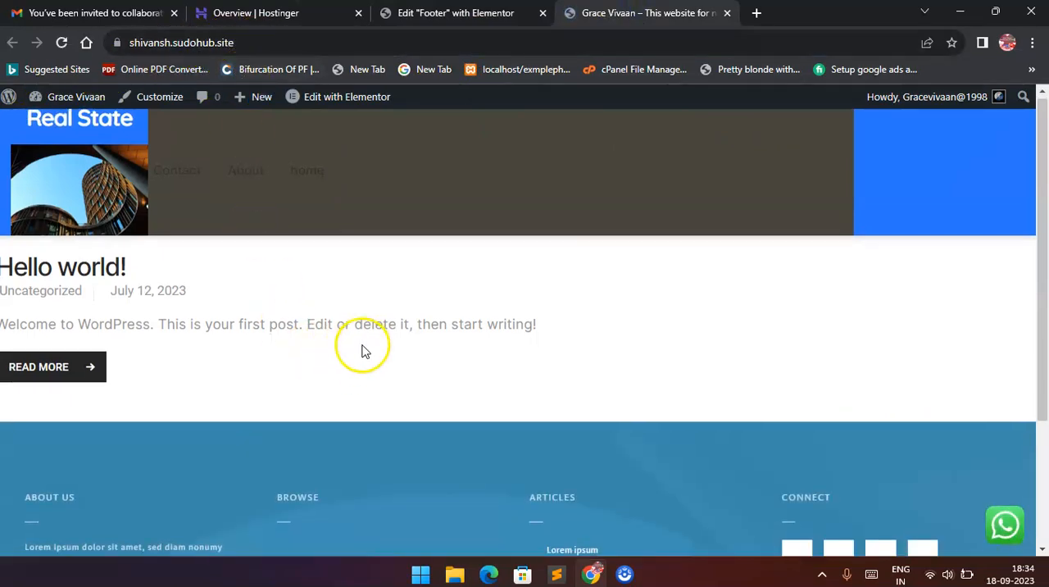
{"action": "scroll", "coordinate": [384, 334], "scroll_direction": "up", "scroll_amount": 3}
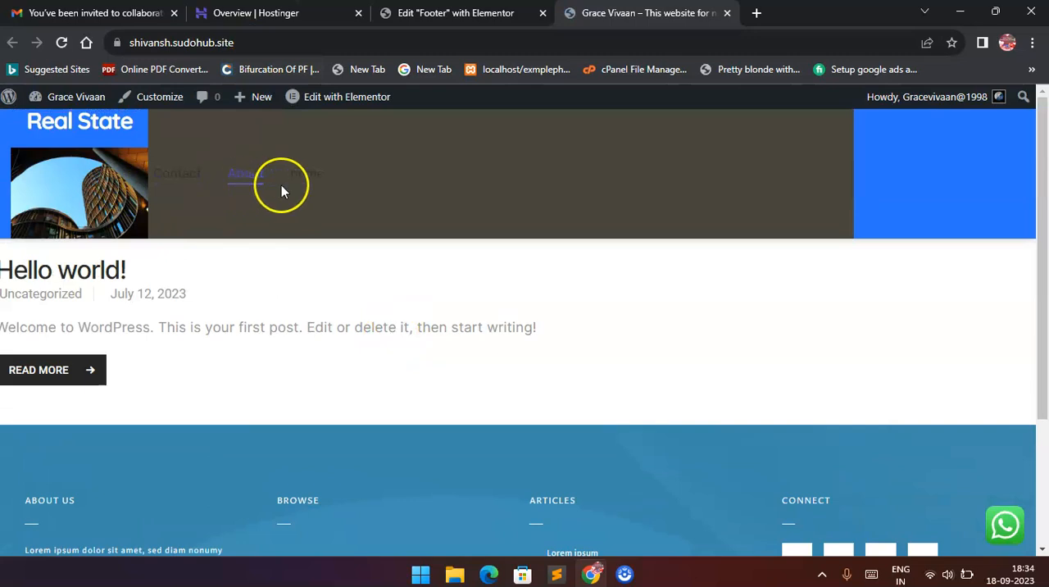
{"action": "scroll", "coordinate": [363, 363], "scroll_direction": "down", "scroll_amount": 2}
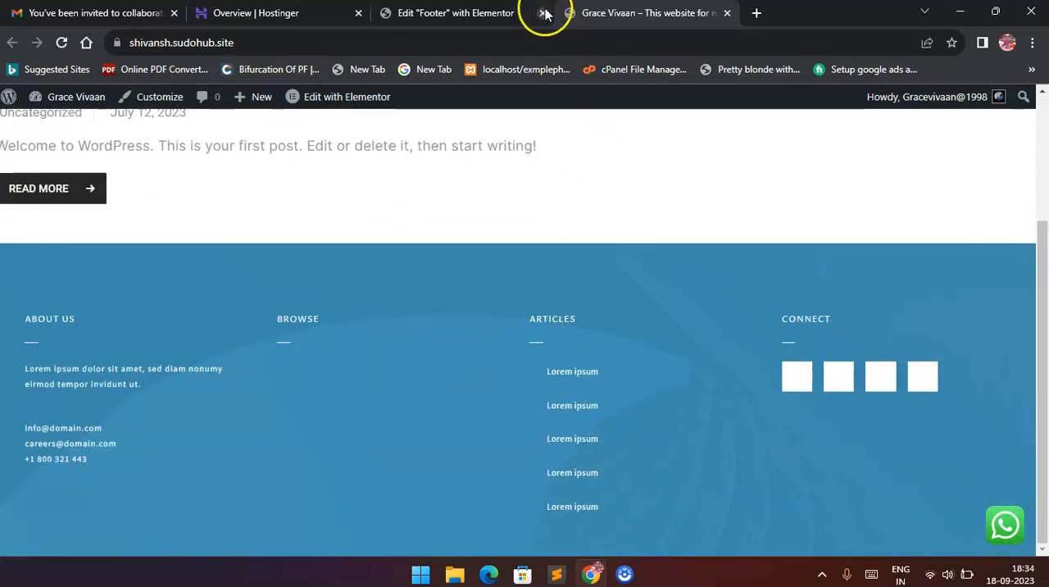
Open the Header template in Elementor and set the Nav Menu widget's advanced background type to classic.
{"action": "left_click", "coordinate": [545, 14]}
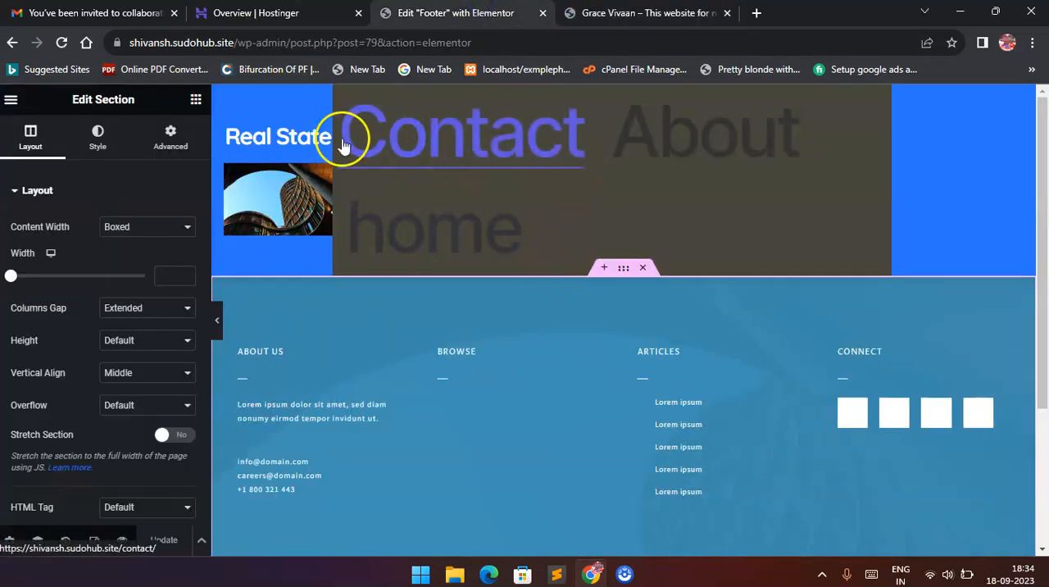
{"action": "left_click", "coordinate": [12, 45]}
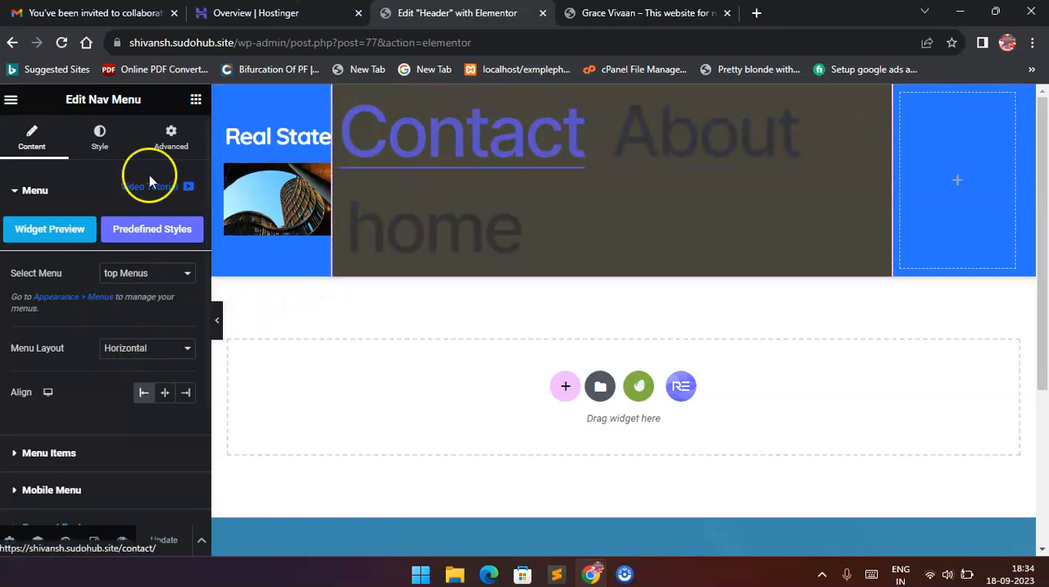
{"action": "left_click", "coordinate": [97, 141]}
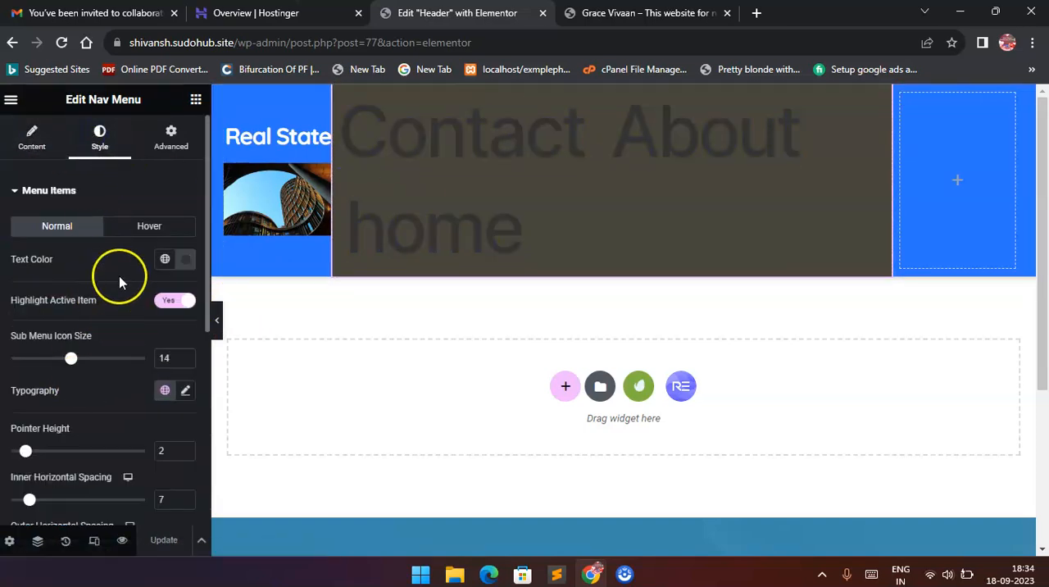
{"action": "left_click", "coordinate": [69, 197]}
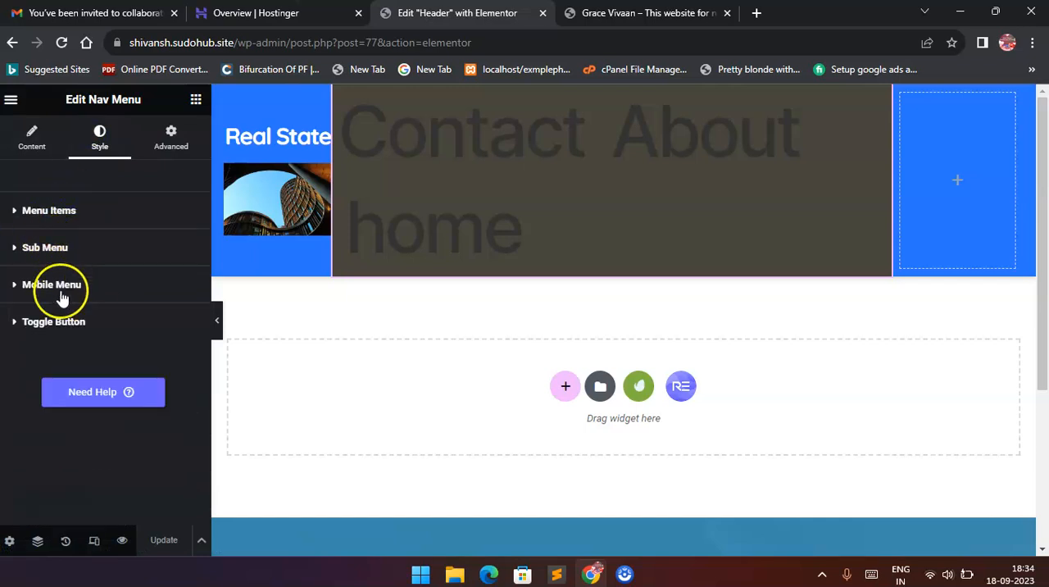
{"action": "left_click", "coordinate": [168, 133]}
{"action": "scroll", "coordinate": [108, 331], "scroll_direction": "down", "scroll_amount": 5}
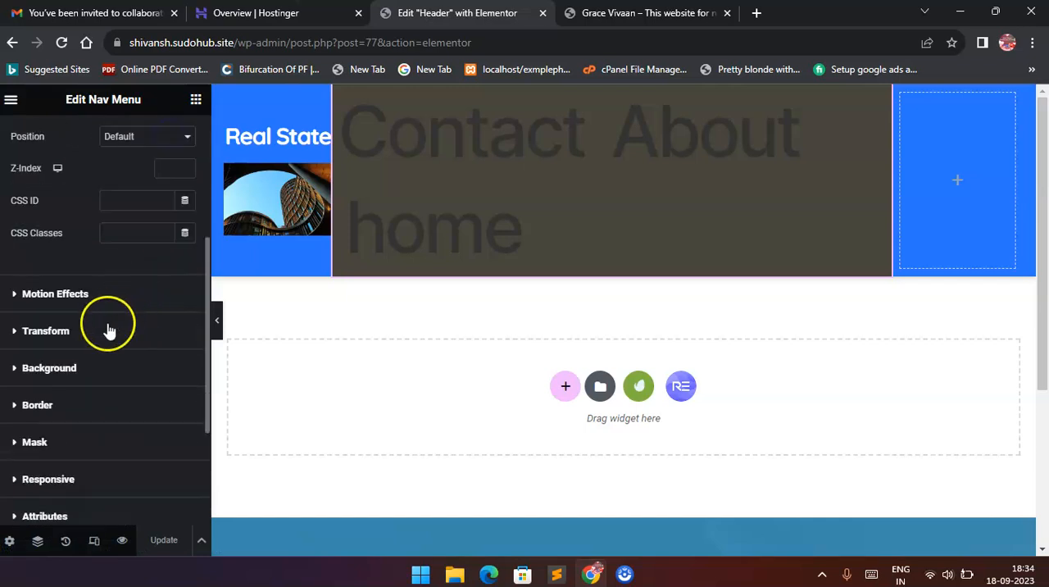
{"action": "left_click", "coordinate": [84, 231]}
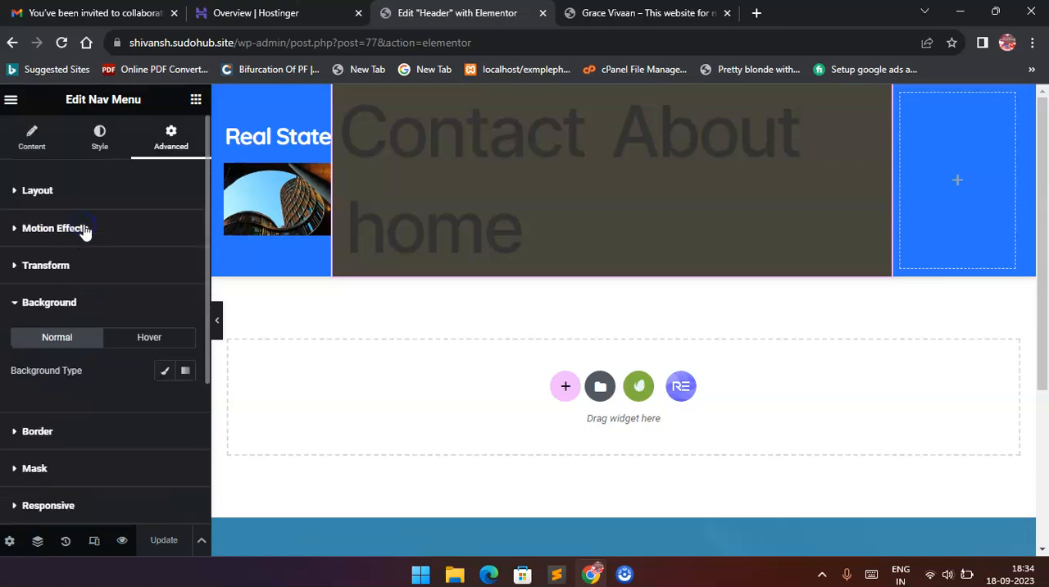
{"action": "left_click", "coordinate": [164, 371]}
Try the grey global color as the Nav Menu widget's background.
{"action": "left_click", "coordinate": [164, 401]}
{"action": "scroll", "coordinate": [100, 297], "scroll_direction": "down", "scroll_amount": 3}
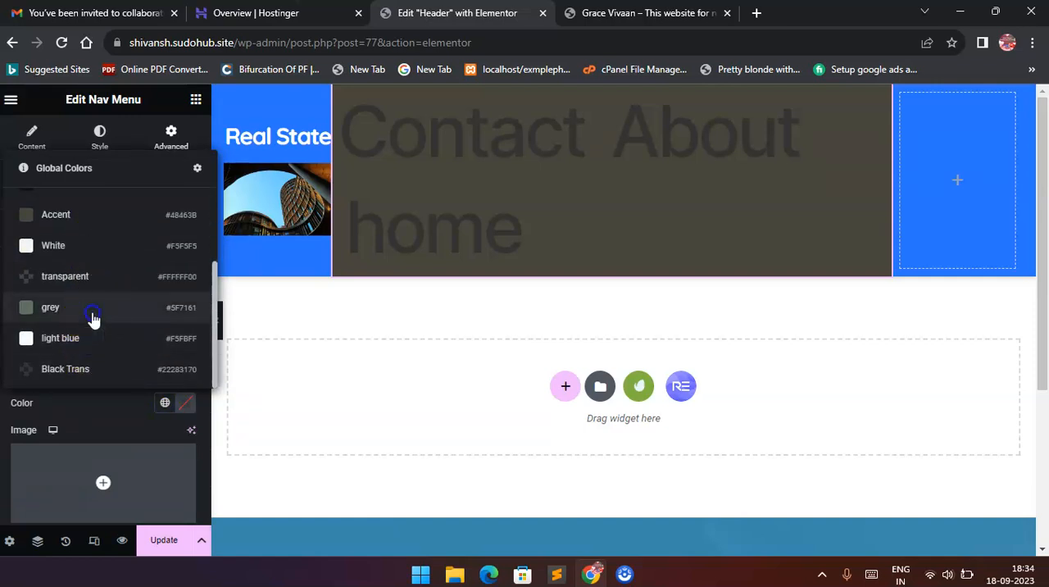
{"action": "left_click", "coordinate": [90, 310]}
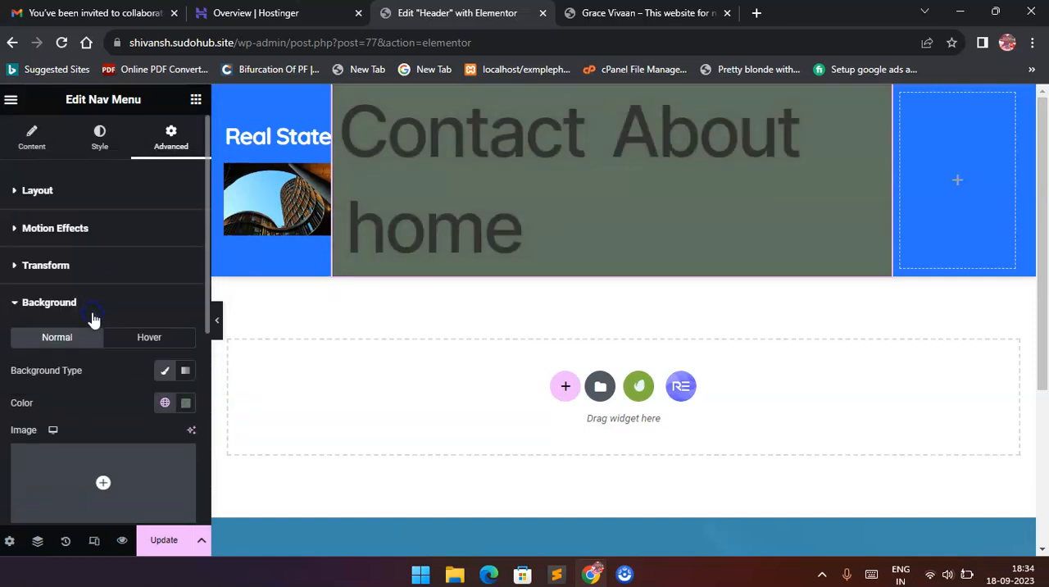
{"action": "left_click", "coordinate": [163, 402]}
{"action": "scroll", "coordinate": [115, 336], "scroll_direction": "down", "scroll_amount": 3}
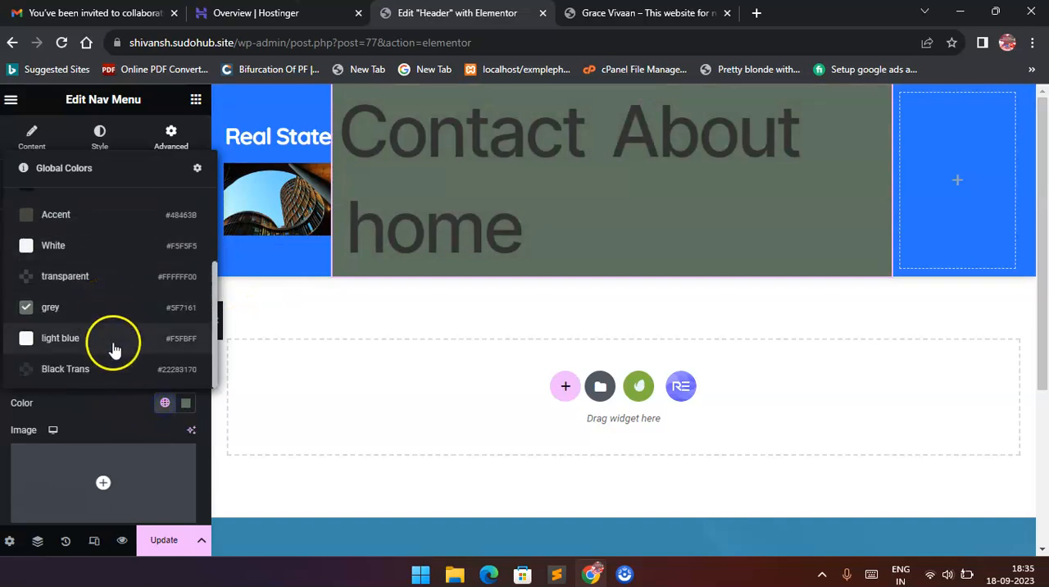
{"action": "scroll", "coordinate": [117, 357], "scroll_direction": "up", "scroll_amount": 3}
Give the Nav Menu widget the custom background color #A59053 and update the Header template.
{"action": "left_click", "coordinate": [186, 406]}
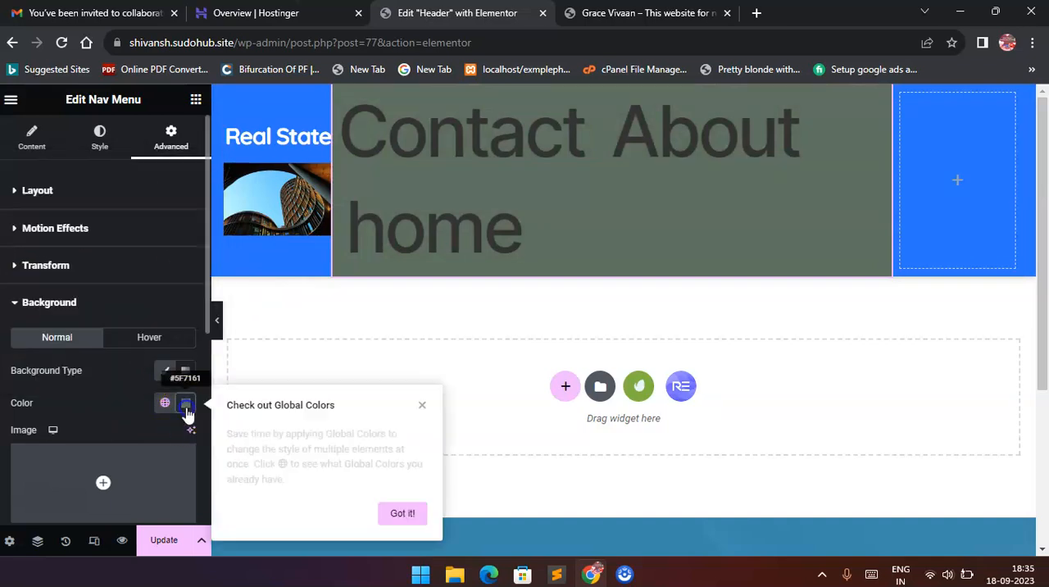
{"action": "left_click_drag", "start_coordinate": [123, 271], "coordinate": [185, 245]}
{"action": "left_click_drag", "start_coordinate": [153, 331], "coordinate": [119, 319]}
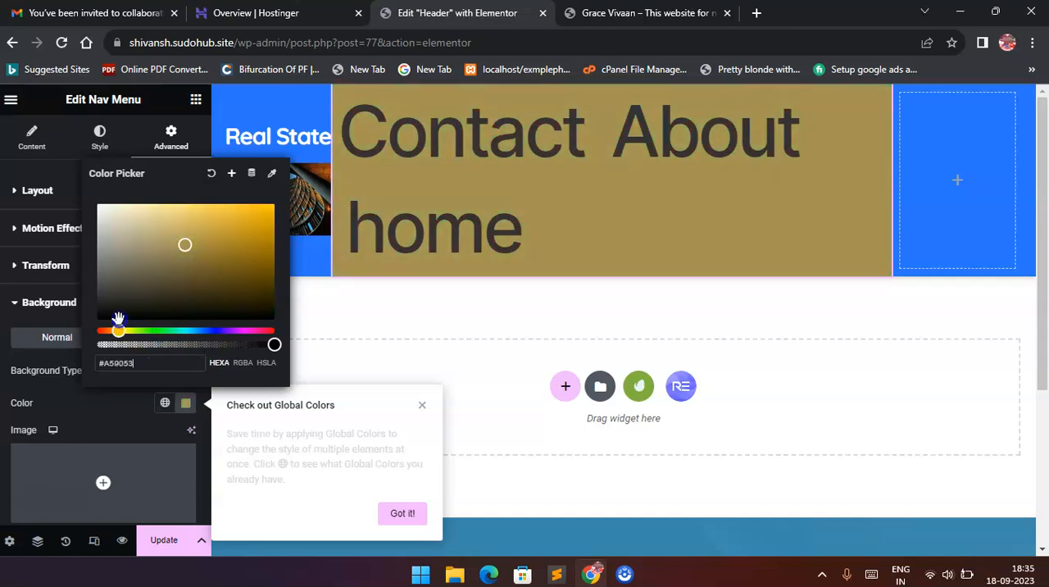
{"action": "left_click", "coordinate": [163, 540]}
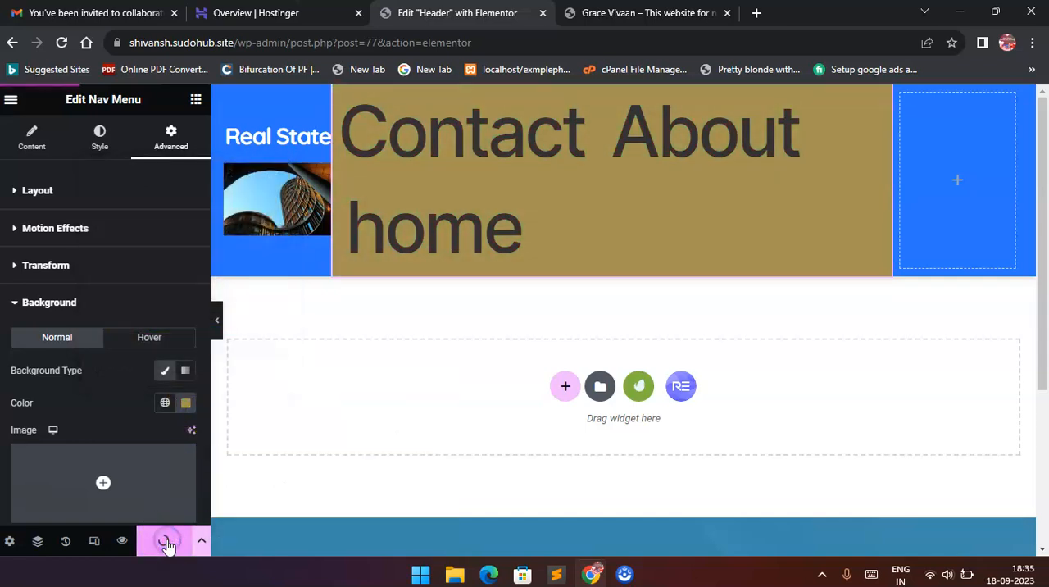
Reload the live front page and check the navigation menu's background in the header.
{"action": "left_click", "coordinate": [639, 13]}
{"action": "key", "text": "F5"}
{"action": "scroll", "coordinate": [656, 238], "scroll_direction": "up", "scroll_amount": 2}
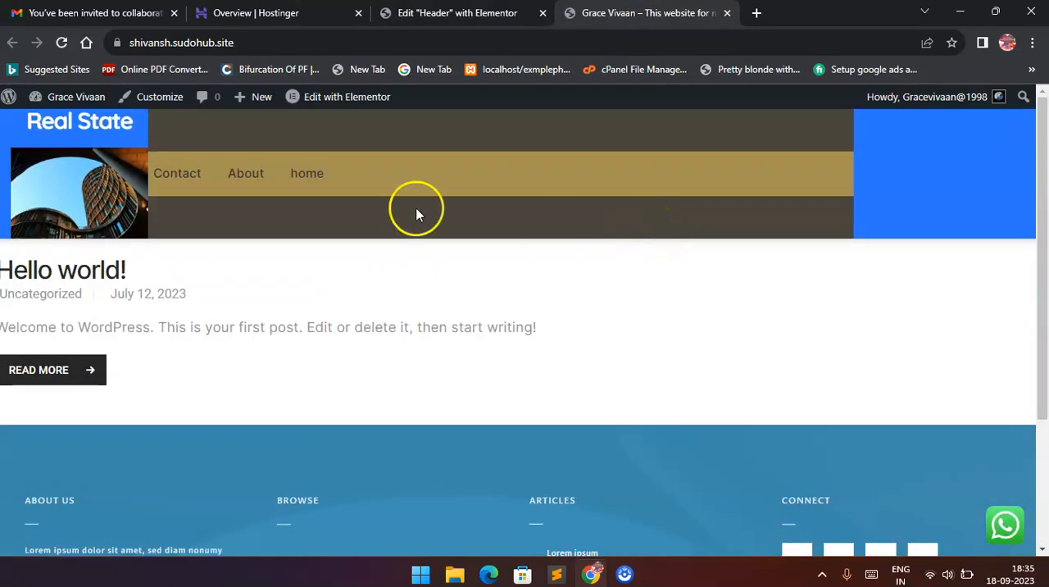
Return to the Header template editor, clear the header section's classic background, and update the template.
{"action": "left_click", "coordinate": [442, 11]}
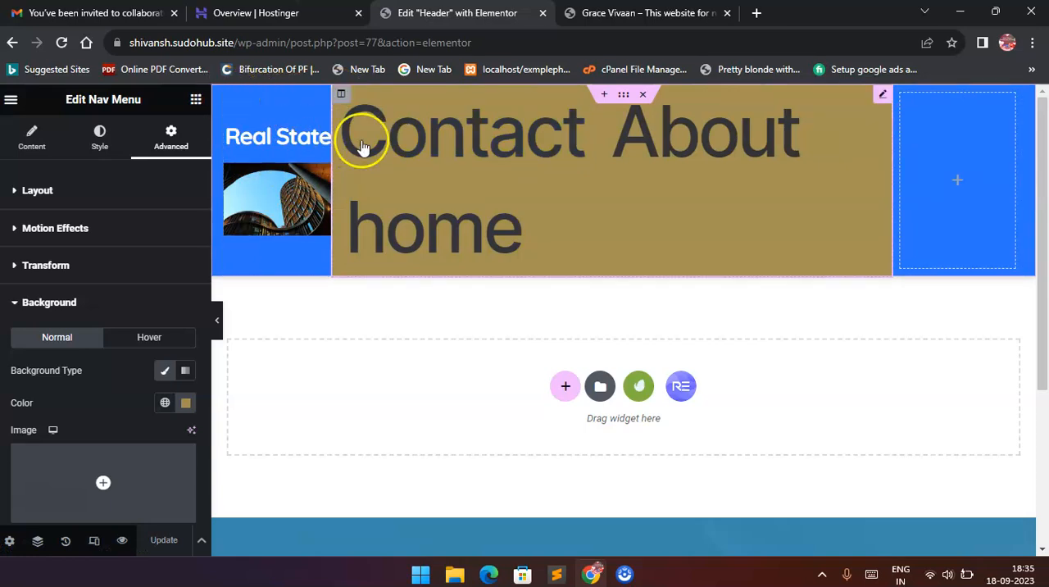
{"action": "left_click", "coordinate": [627, 95]}
{"action": "scroll", "coordinate": [131, 320], "scroll_direction": "down", "scroll_amount": 3}
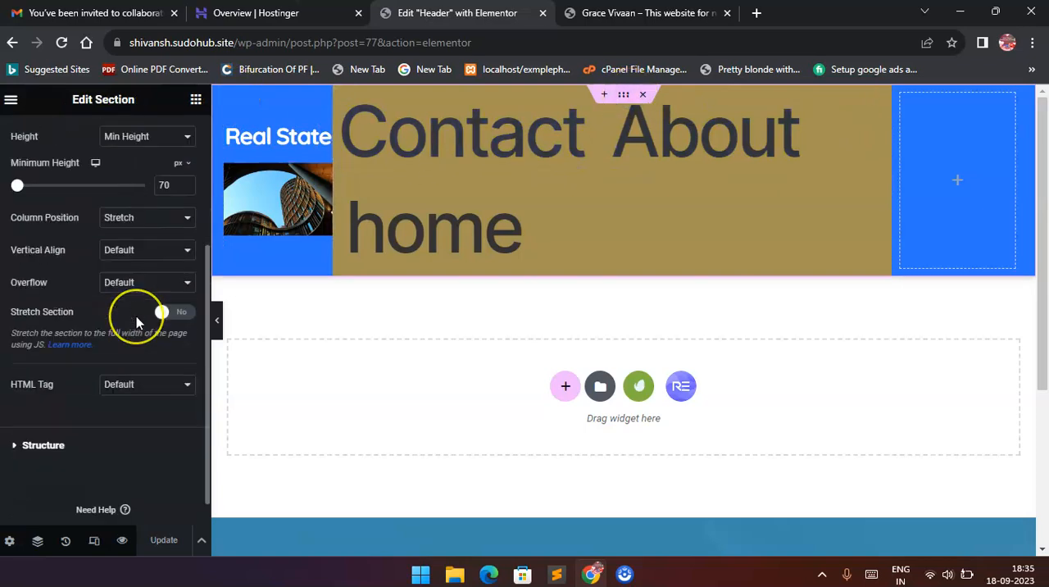
{"action": "scroll", "coordinate": [135, 315], "scroll_direction": "up", "scroll_amount": 5}
{"action": "left_click", "coordinate": [98, 136]}
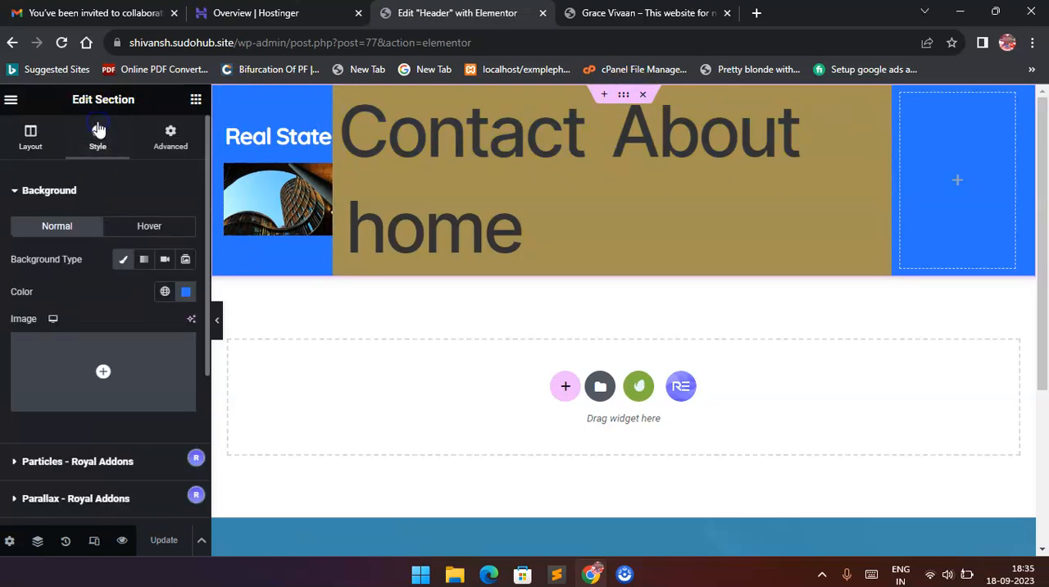
{"action": "scroll", "coordinate": [119, 257], "scroll_direction": "down", "scroll_amount": 1}
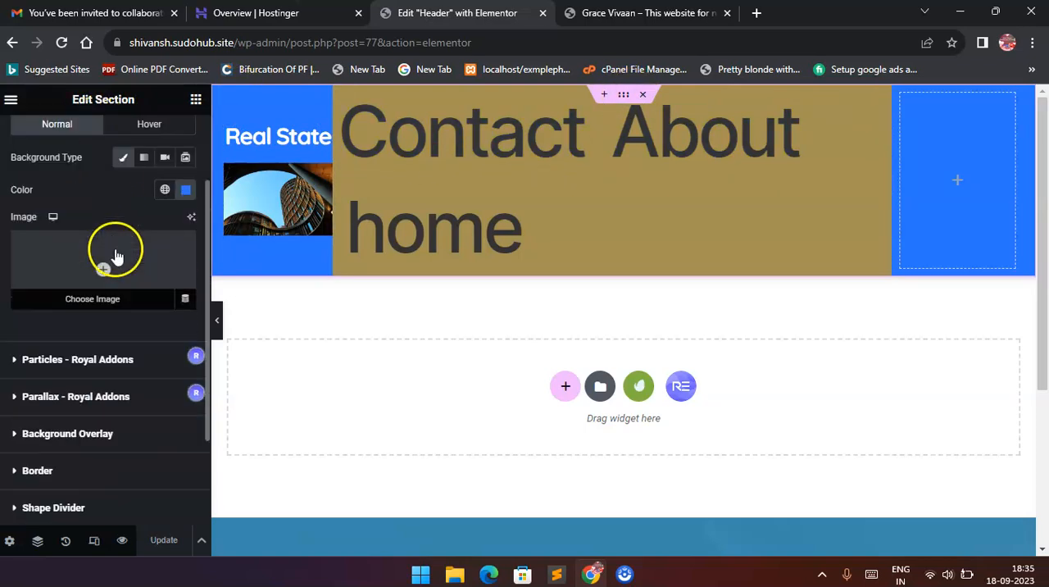
{"action": "left_click", "coordinate": [165, 191]}
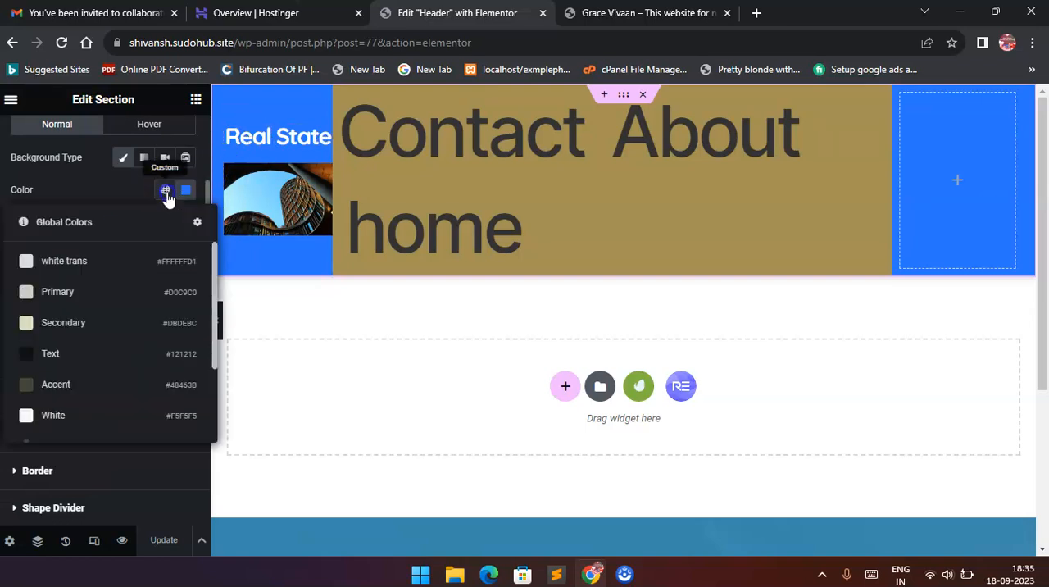
{"action": "left_click", "coordinate": [124, 159]}
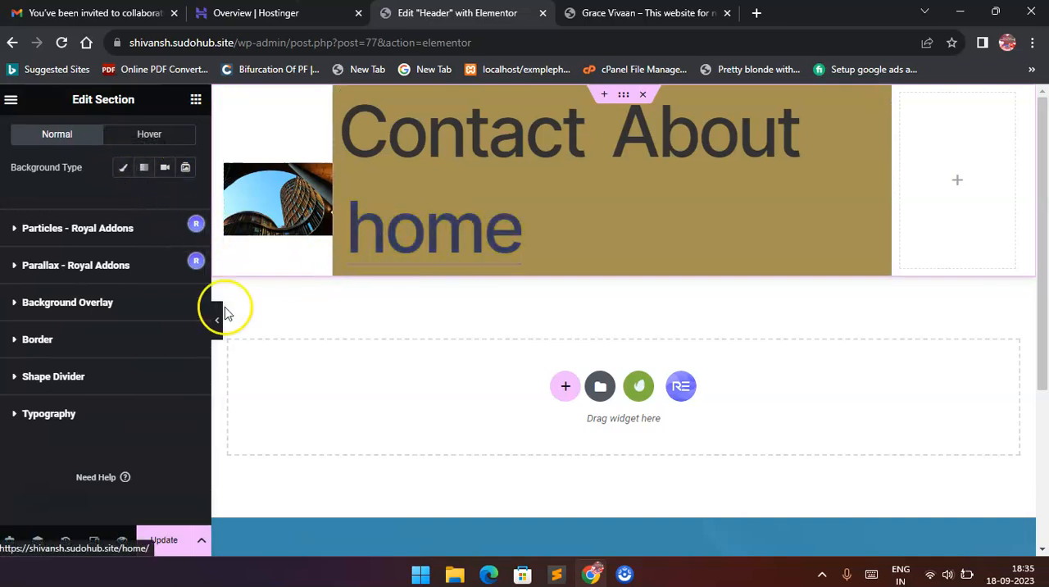
{"action": "left_click", "coordinate": [174, 554]}
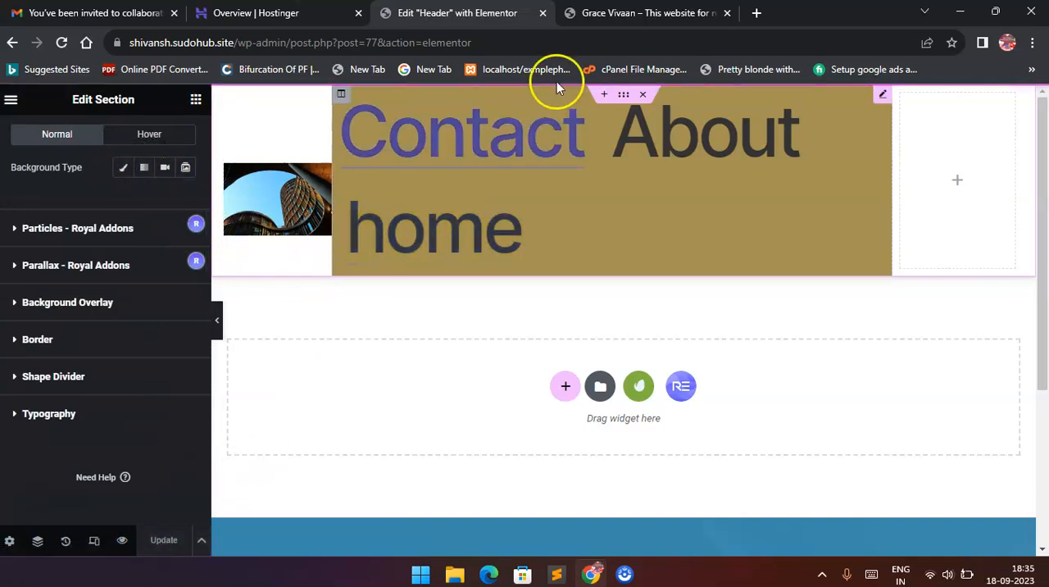
Check the header section's background on the live front page and return to the Header template editor.
{"action": "left_click", "coordinate": [631, 13]}
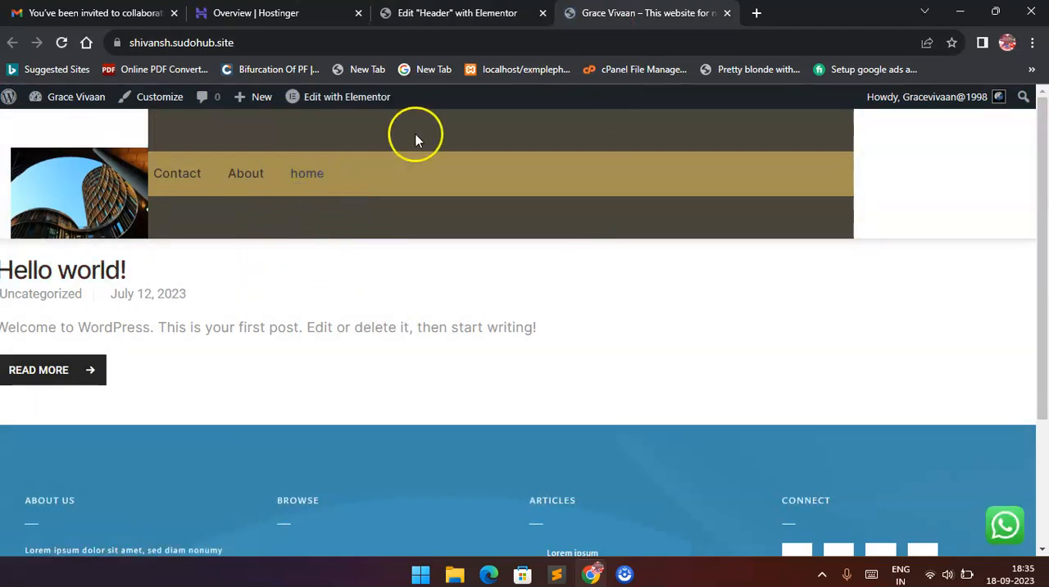
{"action": "left_click", "coordinate": [457, 13]}
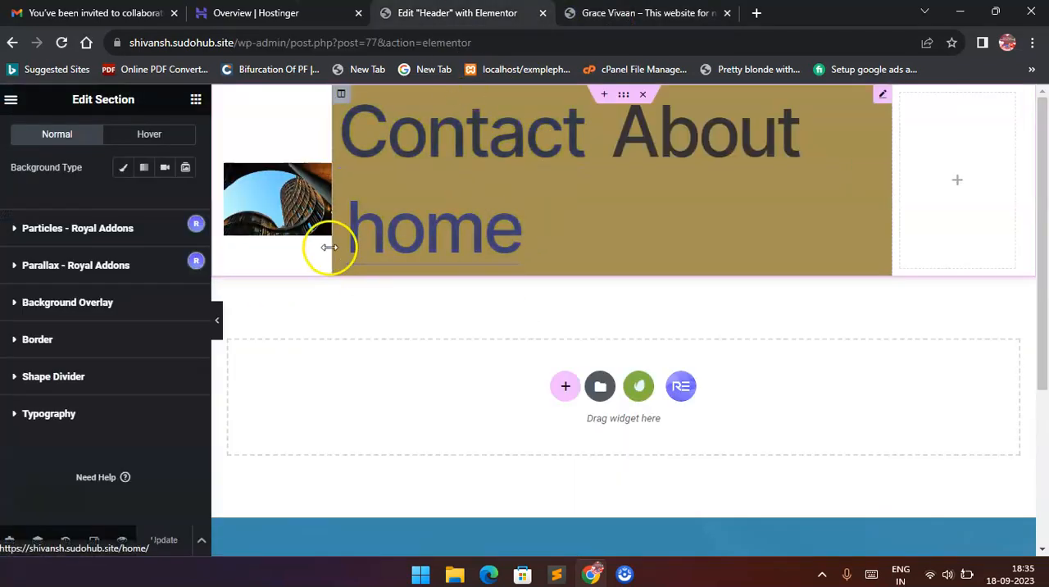
{"action": "scroll", "coordinate": [478, 324], "scroll_direction": "down", "scroll_amount": 3}
{"action": "scroll", "coordinate": [478, 324], "scroll_direction": "up", "scroll_amount": 3}
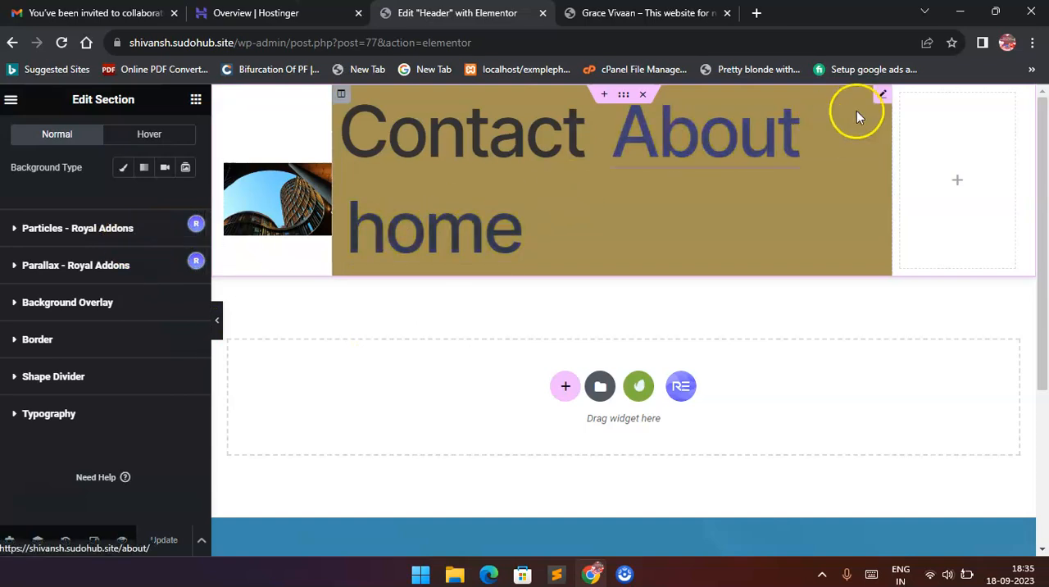
Clear the Nav Menu widget's classic background in its normal state and switch the classic type on and off for hover.
{"action": "left_click", "coordinate": [885, 99]}
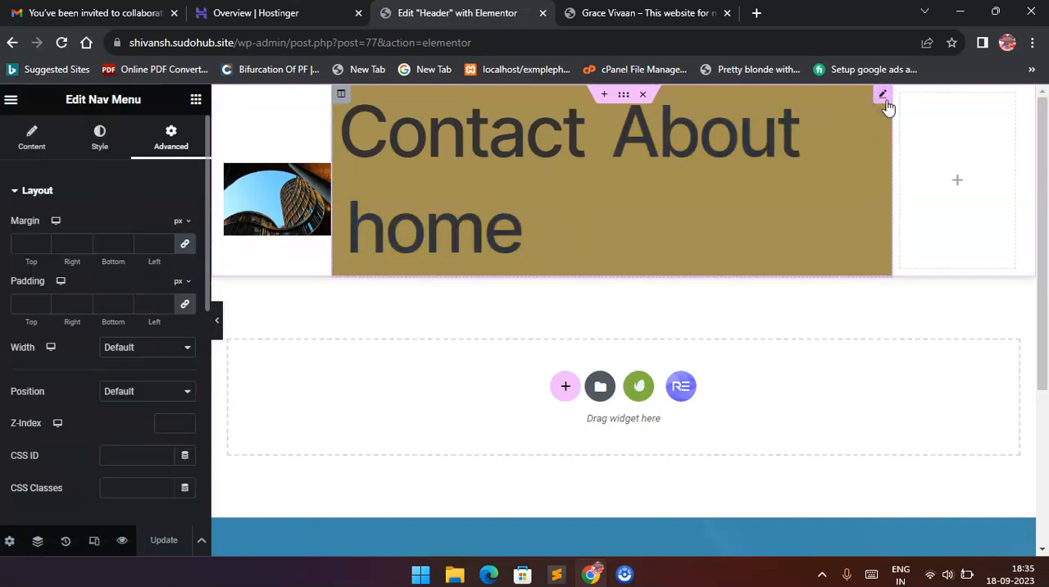
{"action": "scroll", "coordinate": [110, 352], "scroll_direction": "down", "scroll_amount": 5}
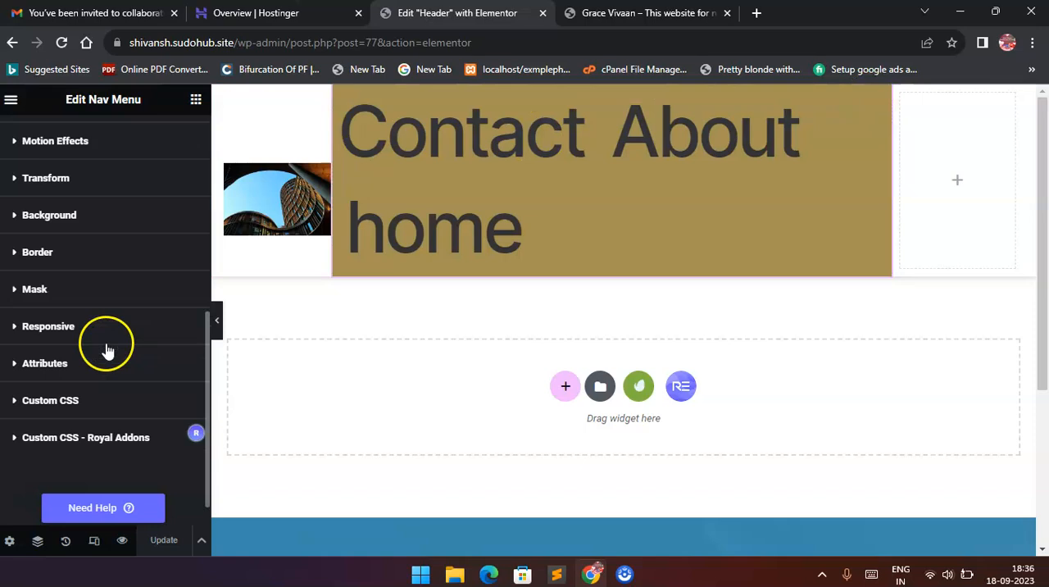
{"action": "left_click", "coordinate": [81, 227]}
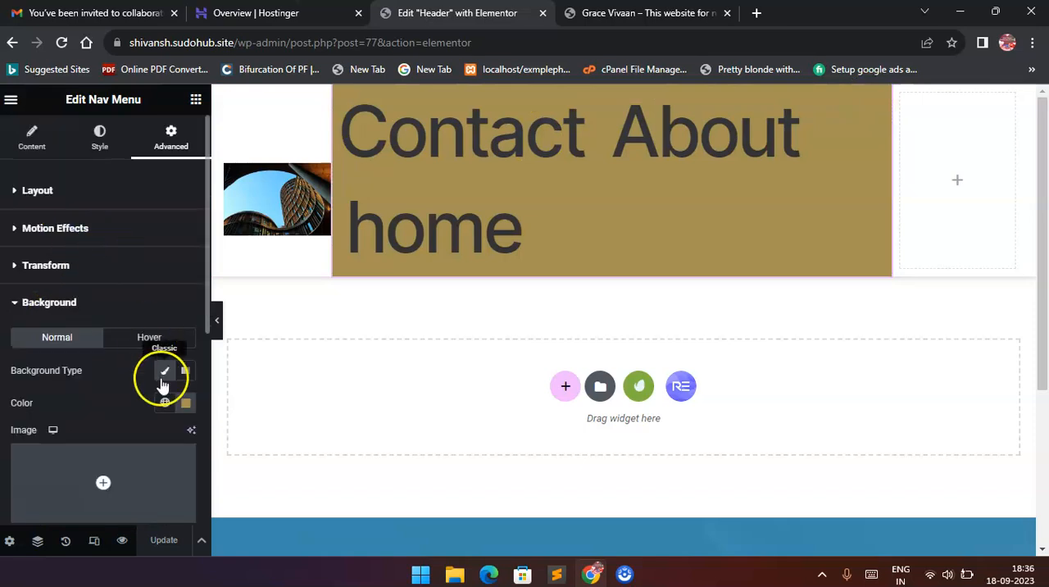
{"action": "left_click", "coordinate": [164, 374]}
{"action": "left_click", "coordinate": [141, 337]}
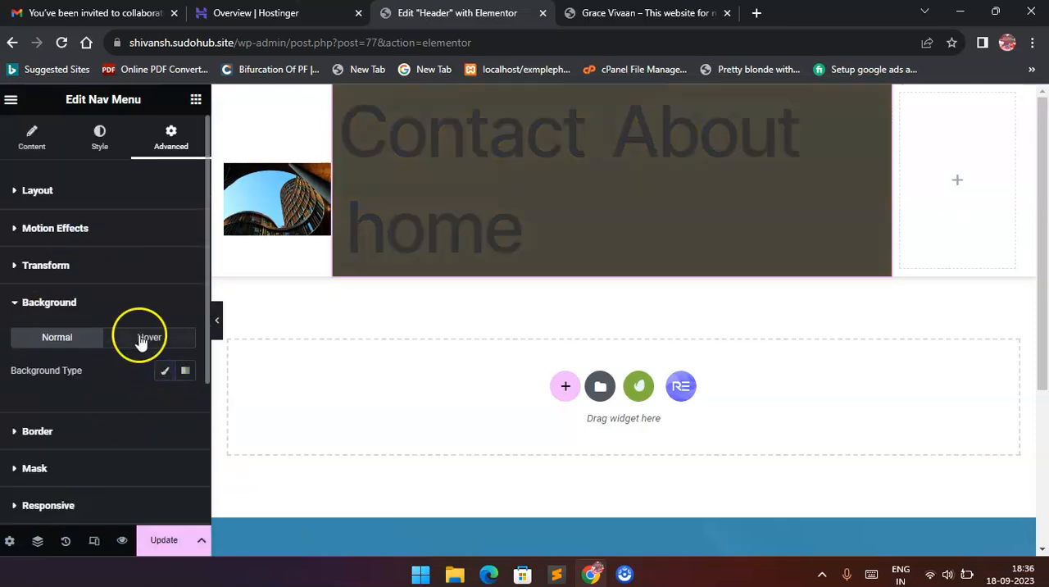
{"action": "left_click", "coordinate": [162, 372]}
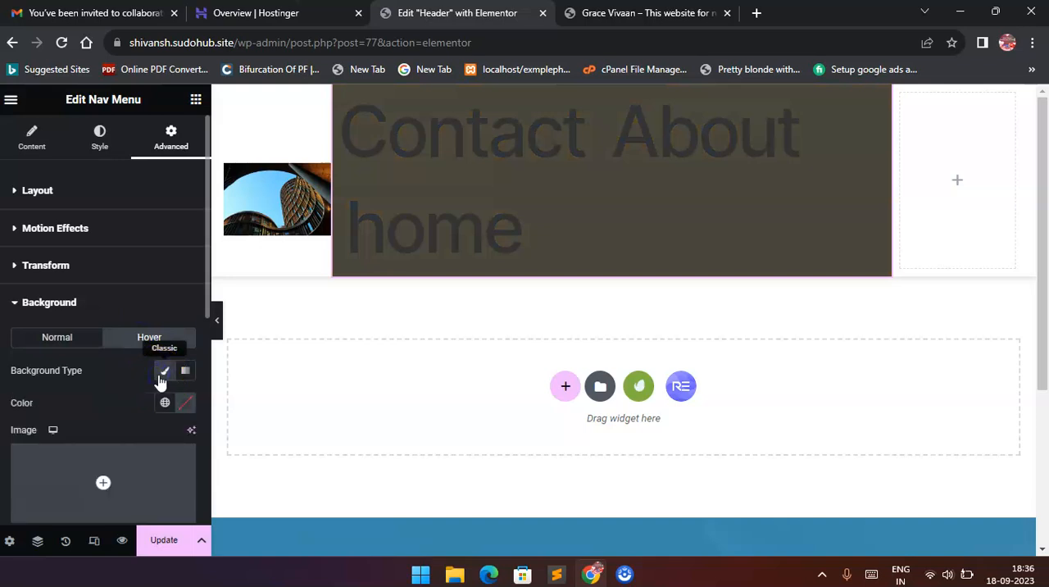
{"action": "left_click", "coordinate": [162, 374]}
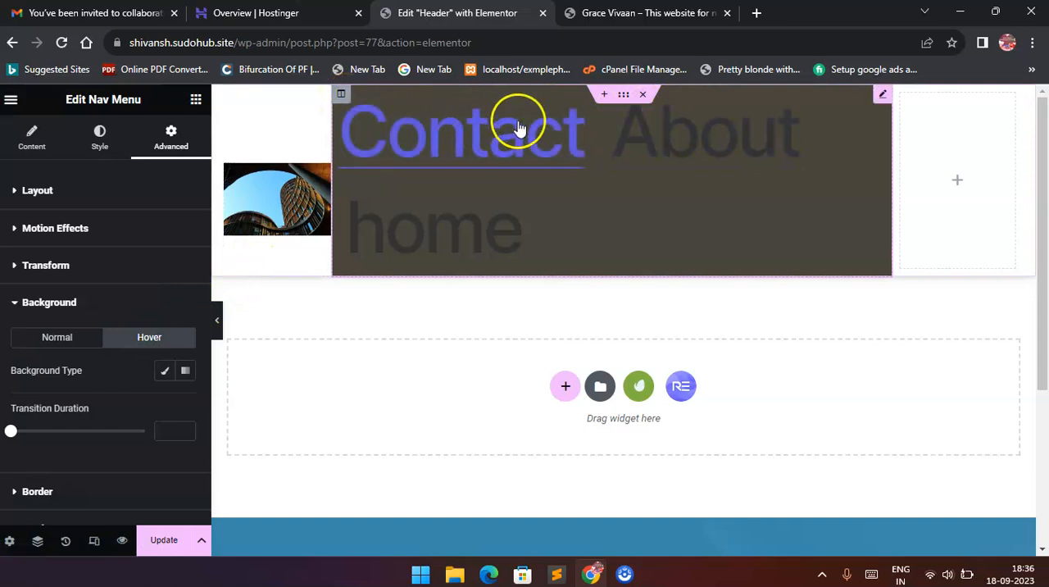
Try the classic type on the header section's background overlay and background, switching each one off again.
{"action": "left_click", "coordinate": [343, 96]}
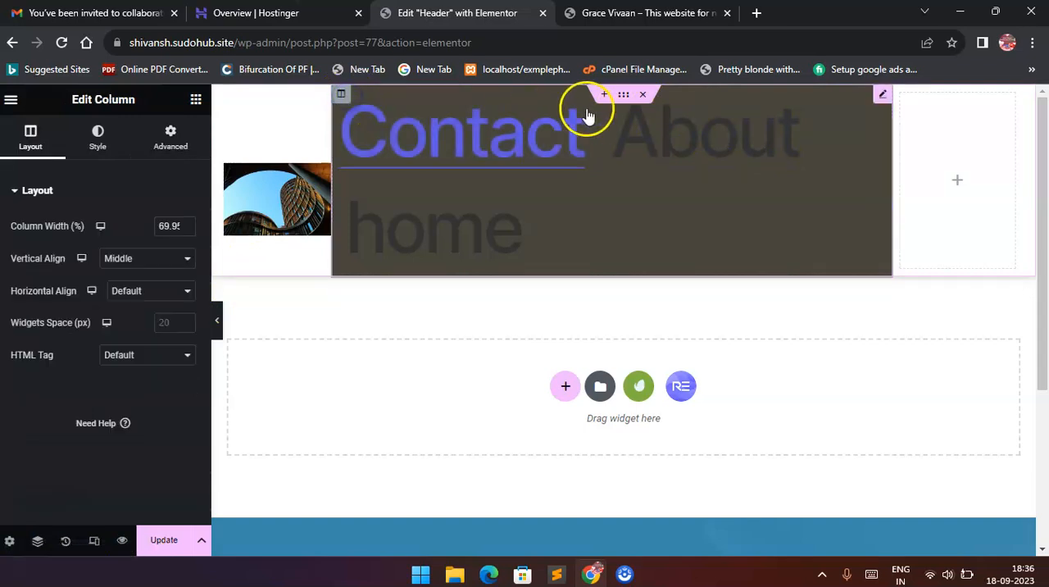
{"action": "left_click", "coordinate": [622, 96]}
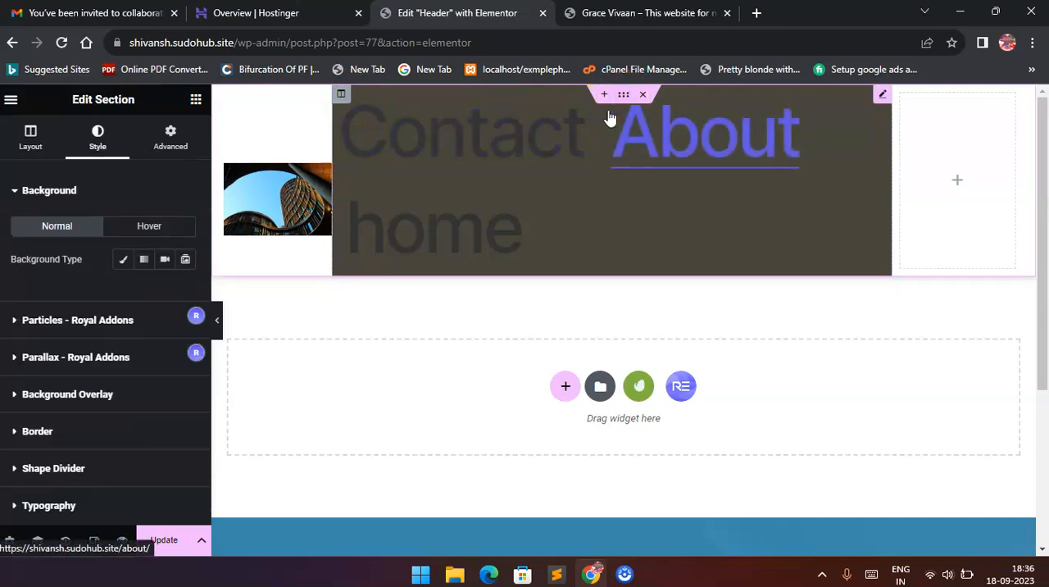
{"action": "scroll", "coordinate": [87, 373], "scroll_direction": "down", "scroll_amount": 1}
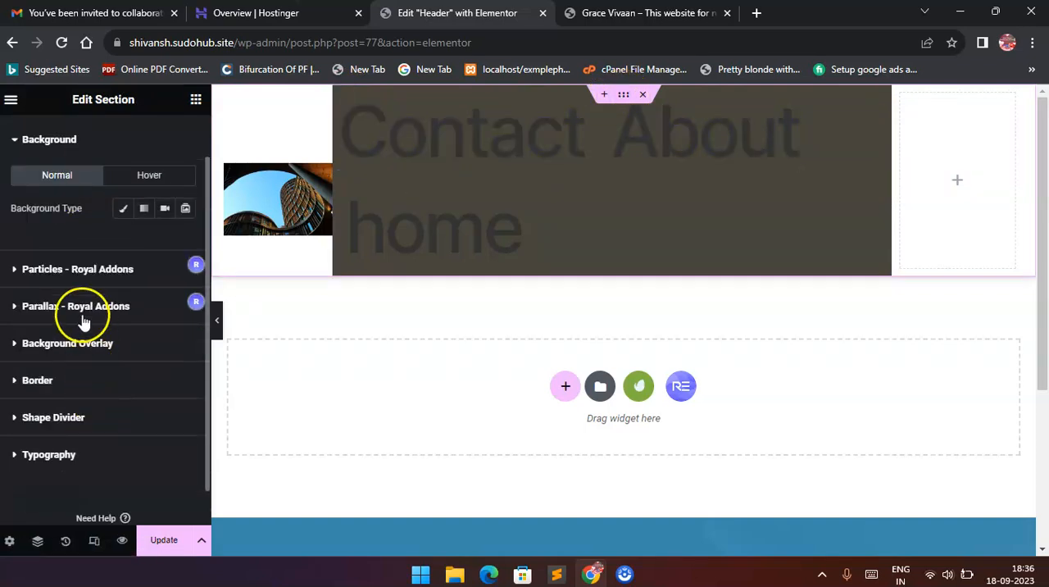
{"action": "left_click", "coordinate": [94, 343]}
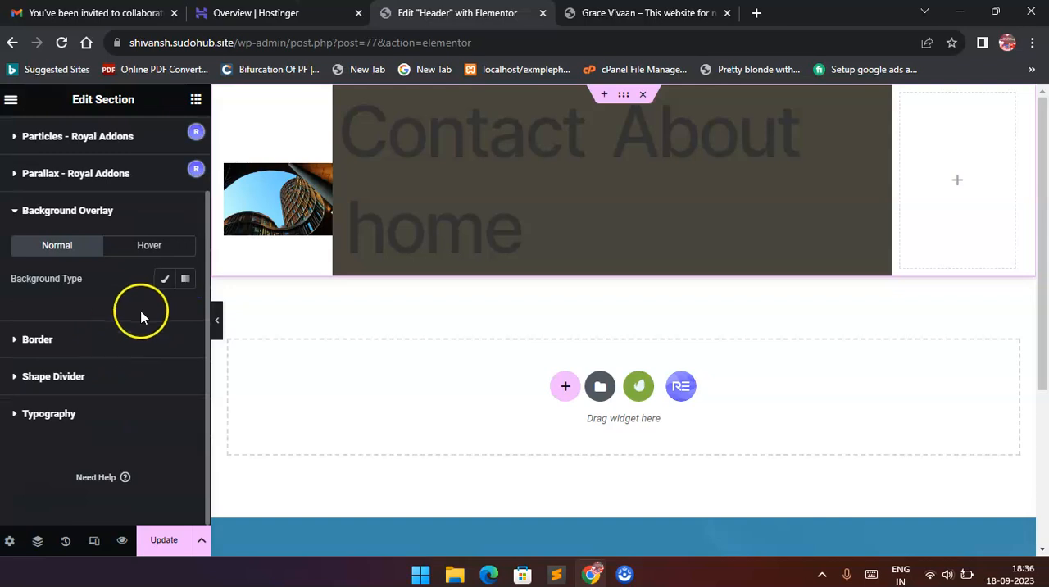
{"action": "left_click", "coordinate": [166, 280]}
{"action": "left_click", "coordinate": [166, 281]}
{"action": "left_click", "coordinate": [51, 214]}
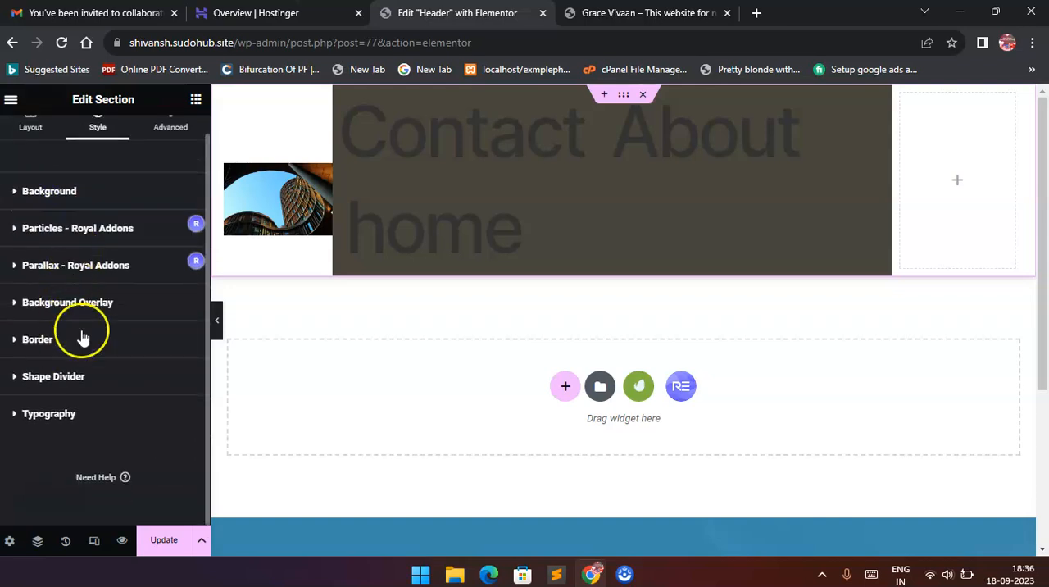
{"action": "left_click", "coordinate": [46, 204]}
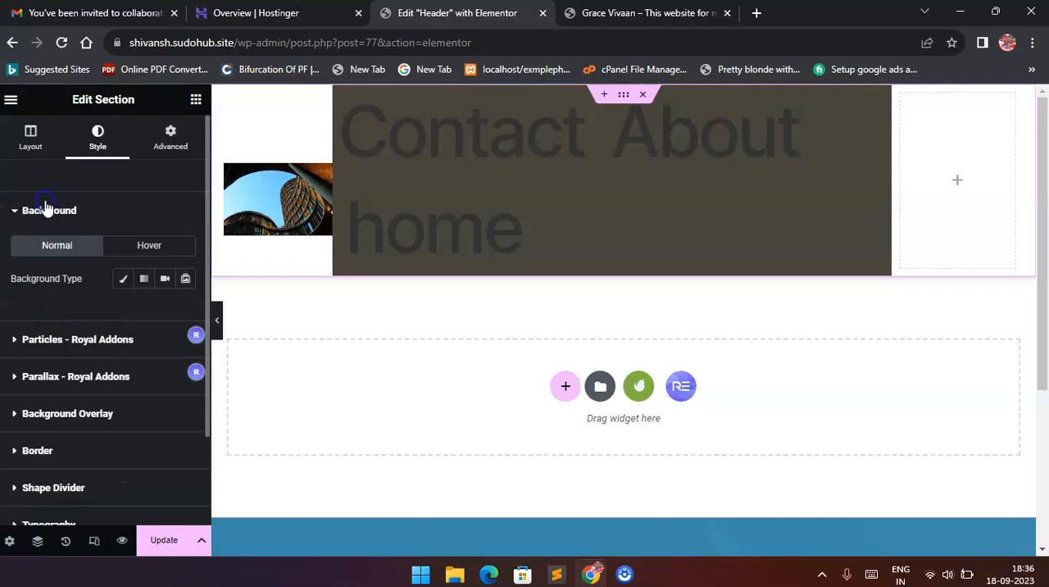
{"action": "left_click", "coordinate": [122, 280]}
{"action": "left_click", "coordinate": [122, 281]}
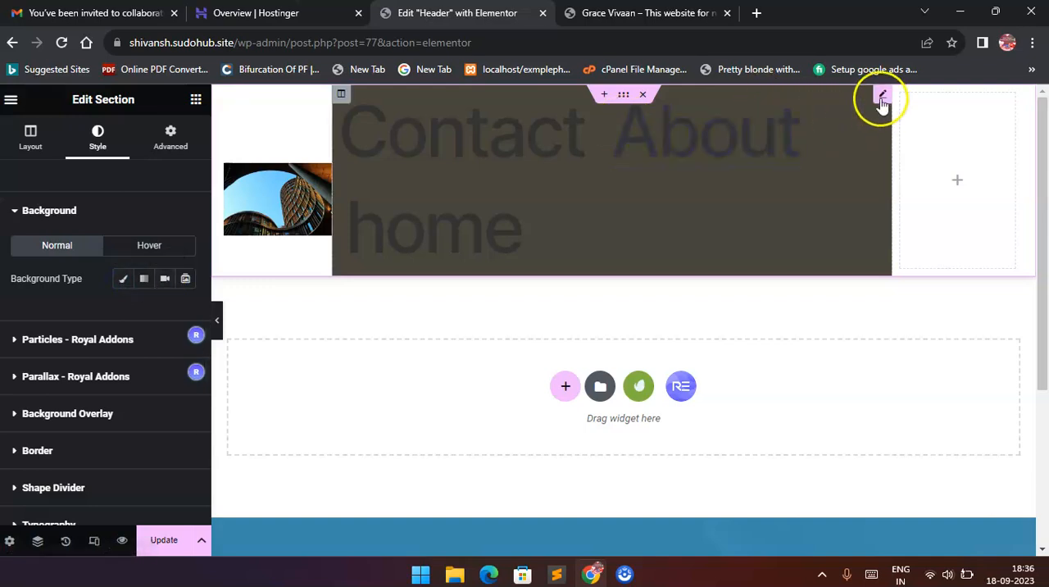
Set the Nav Menu widget's normal background type back to classic.
{"action": "left_click", "coordinate": [879, 96]}
{"action": "scroll", "coordinate": [145, 360], "scroll_direction": "down", "scroll_amount": 4}
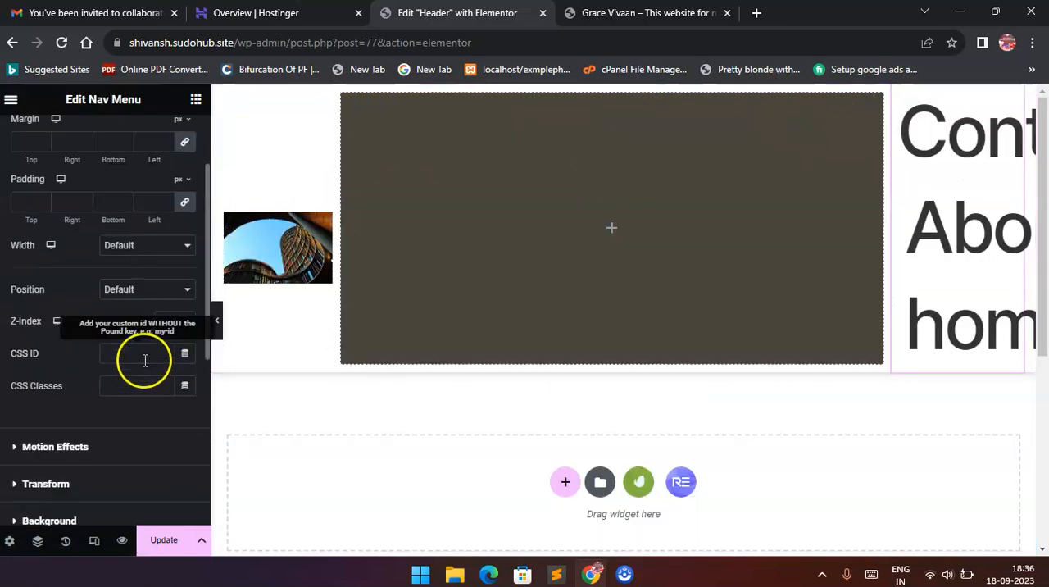
{"action": "left_click", "coordinate": [114, 319]}
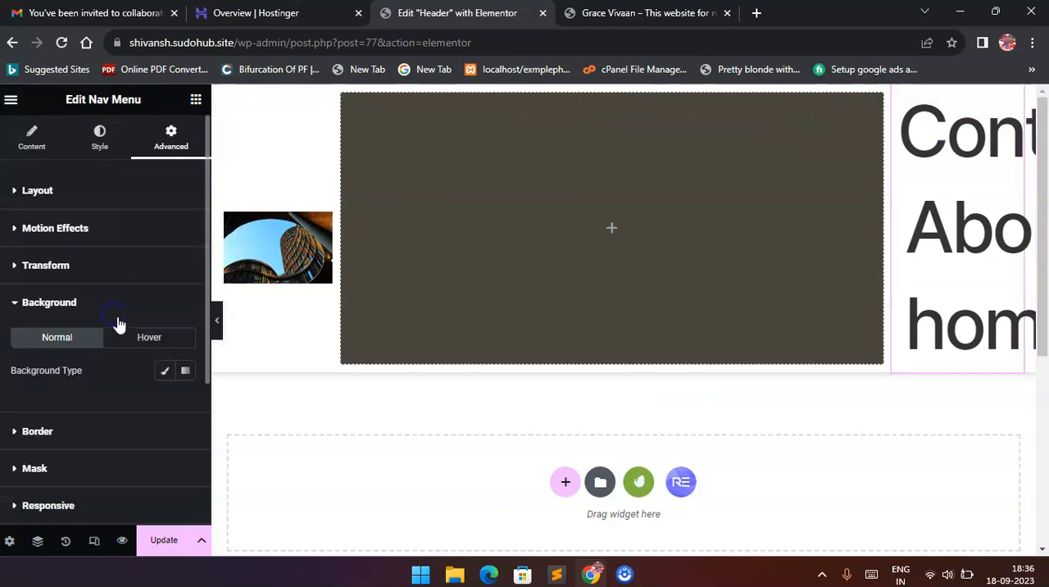
{"action": "left_click", "coordinate": [167, 373]}
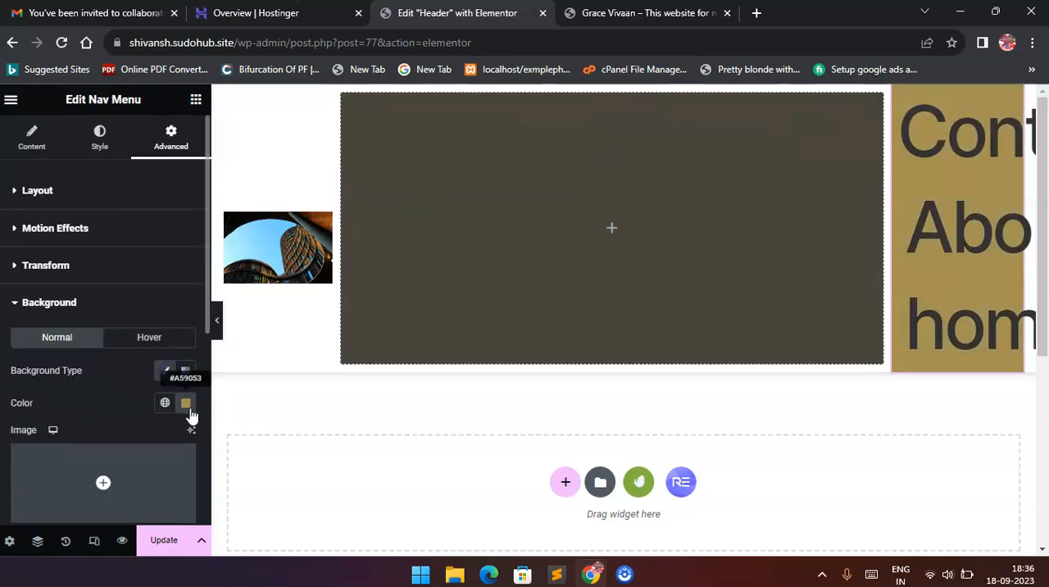
{"action": "left_click", "coordinate": [573, 264]}
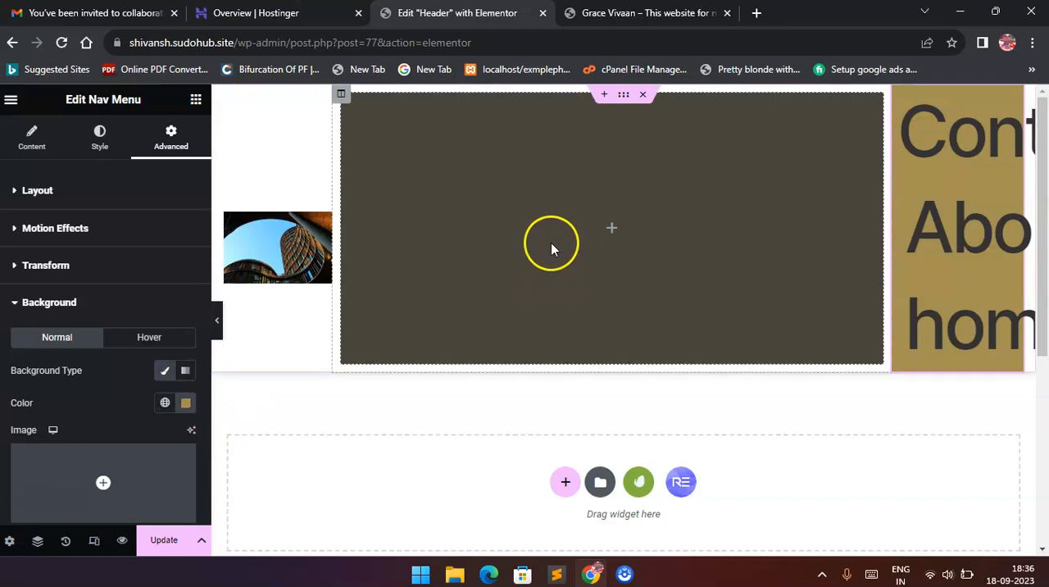
Delete the existing header section and insert the saved "Header (with Nav)" template from the library in its place.
{"action": "left_click", "coordinate": [643, 95]}
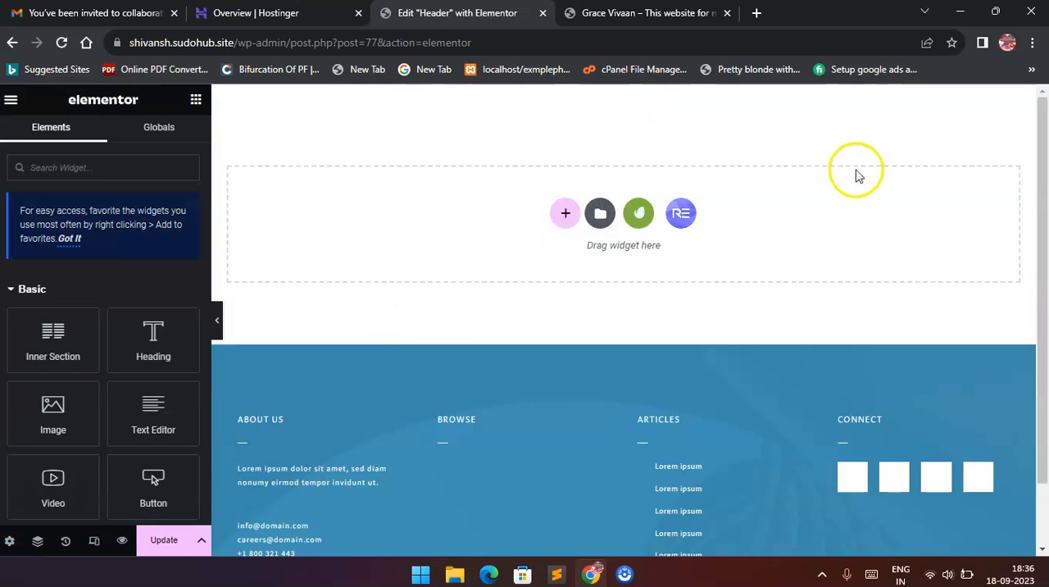
{"action": "left_click", "coordinate": [617, 218]}
{"action": "left_click", "coordinate": [583, 129]}
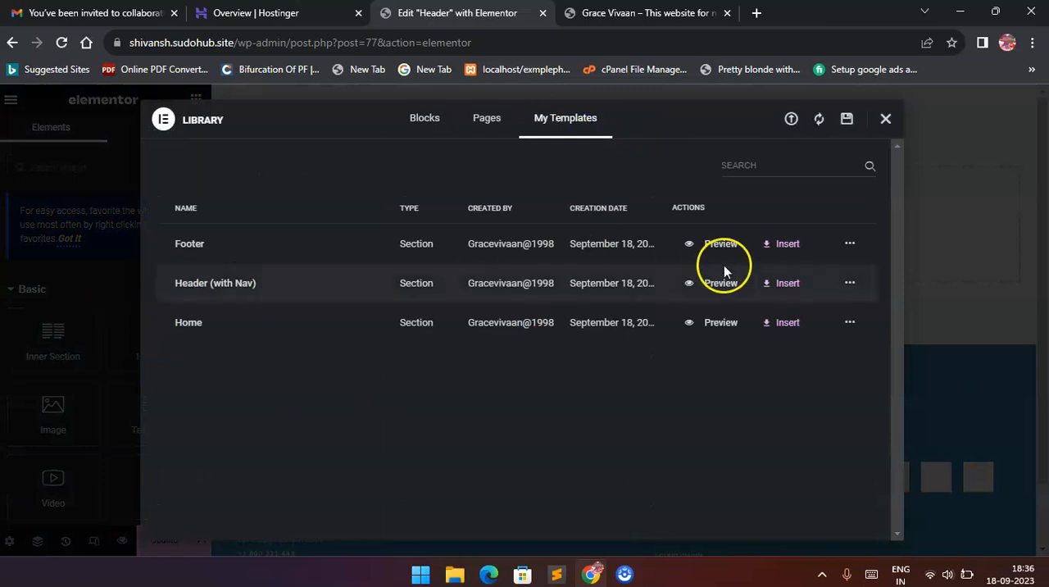
{"action": "left_click", "coordinate": [785, 283]}
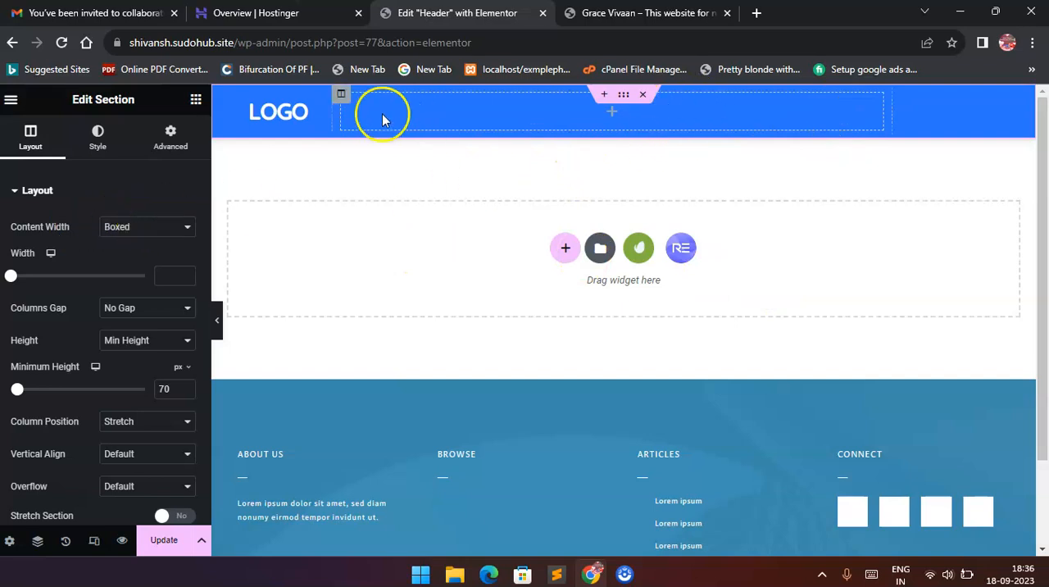
Add the Nav Menu widget to the header's empty middle column and assign it the "top Menus" menu.
{"action": "left_click", "coordinate": [343, 95]}
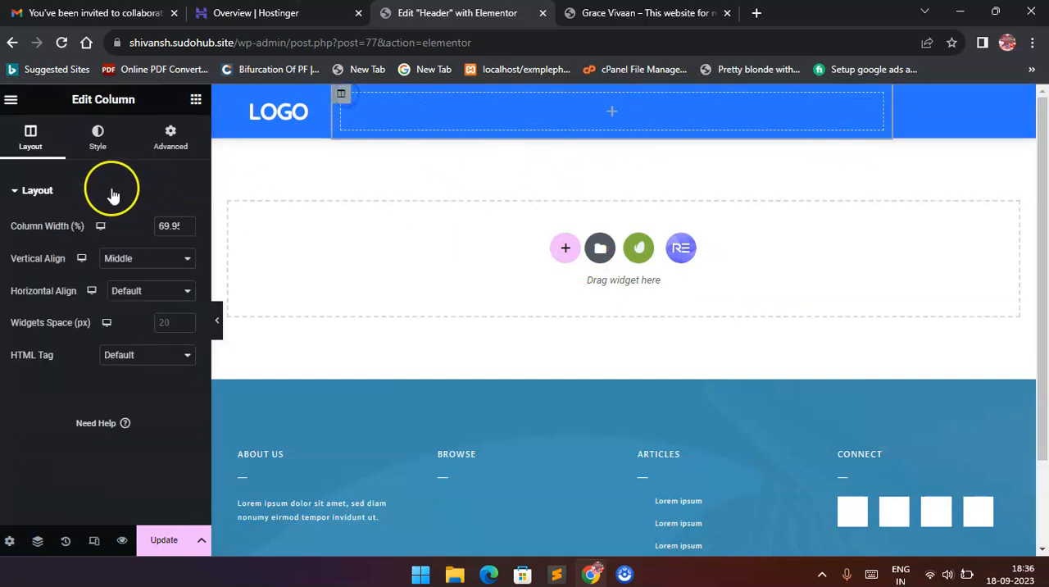
{"action": "left_click", "coordinate": [194, 104]}
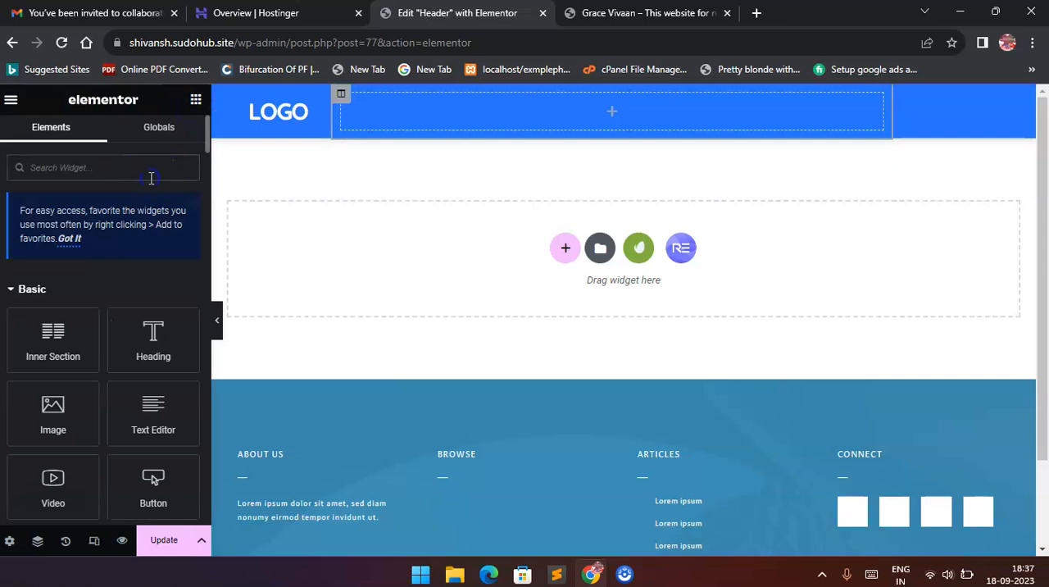
{"action": "type", "text": "nav"}
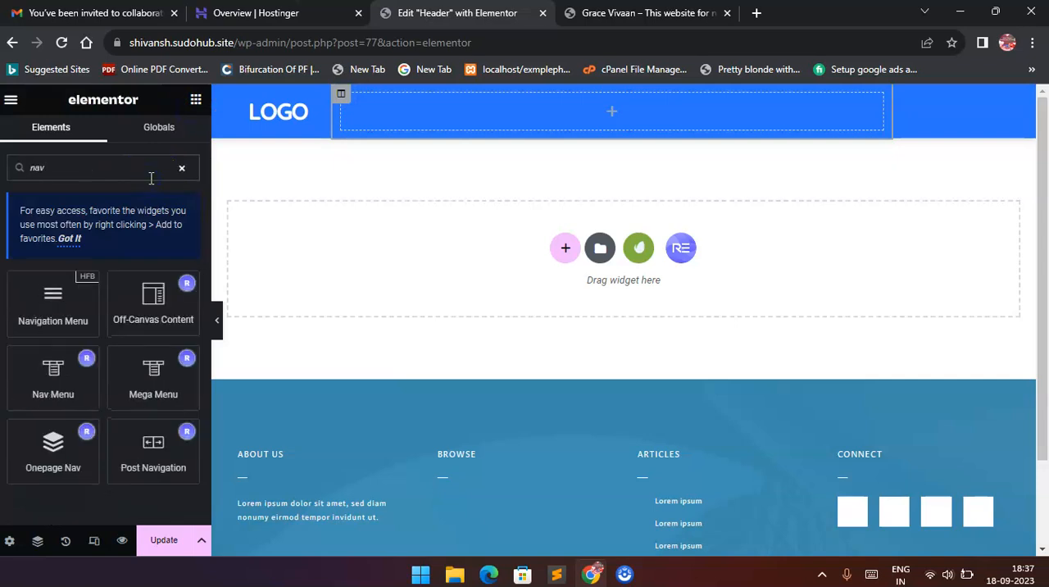
{"action": "left_click_drag", "start_coordinate": [41, 382], "coordinate": [570, 112]}
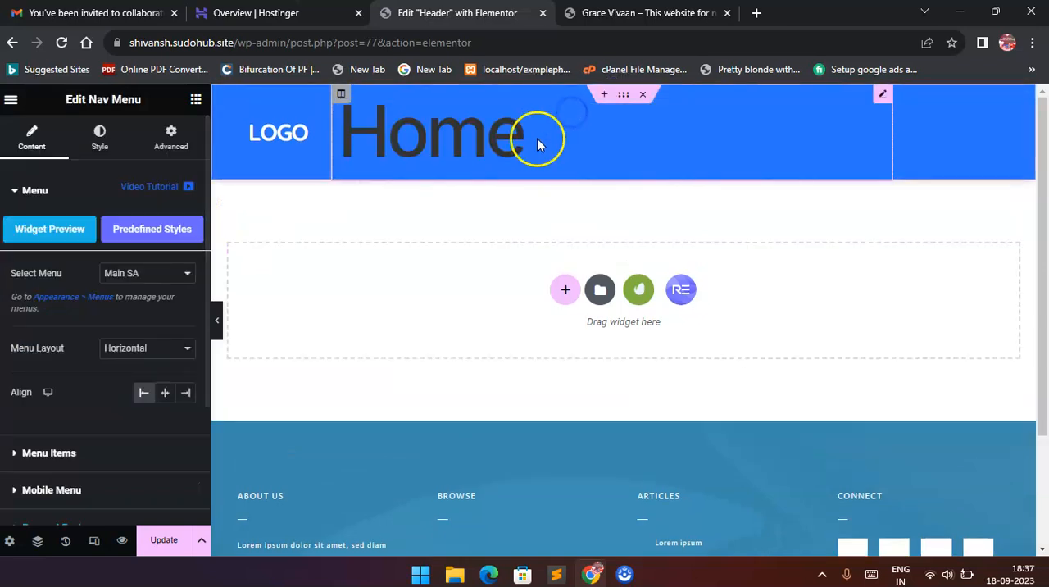
{"action": "left_click", "coordinate": [133, 275]}
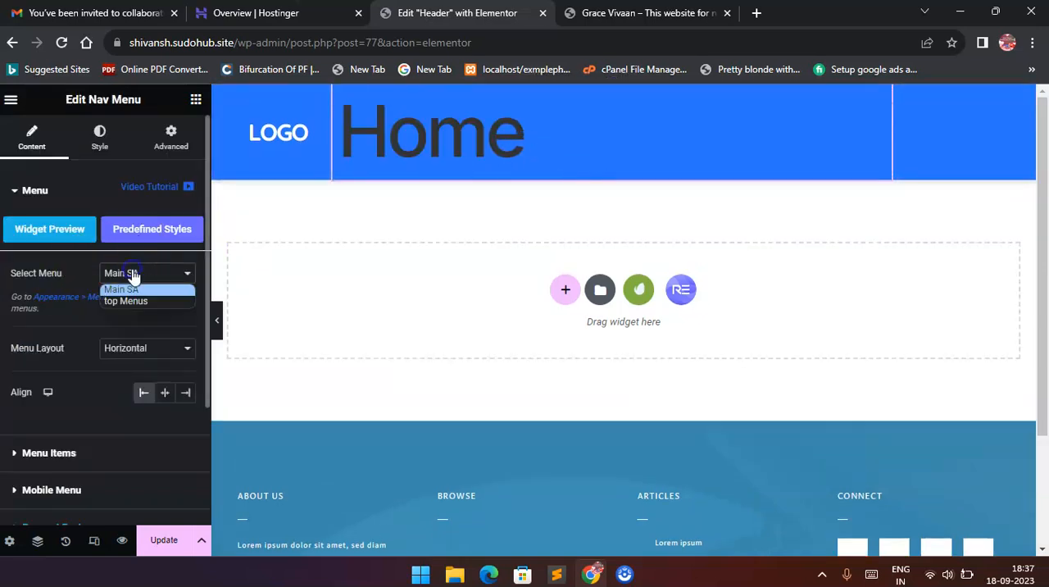
{"action": "left_click", "coordinate": [134, 300]}
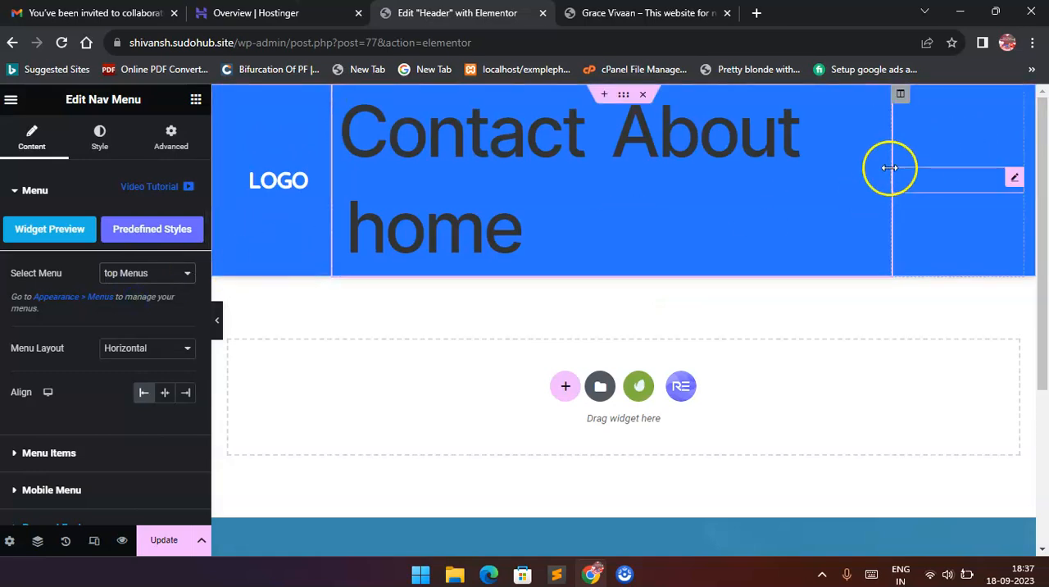
Delete the Social Icons widget from the header's last column.
{"action": "left_click", "coordinate": [942, 173]}
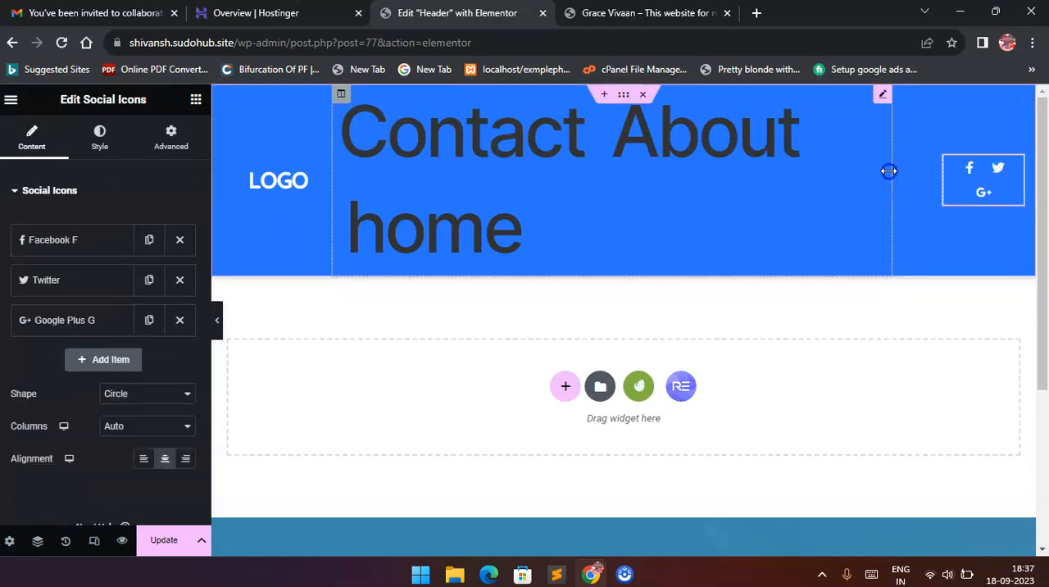
{"action": "left_click", "coordinate": [926, 173]}
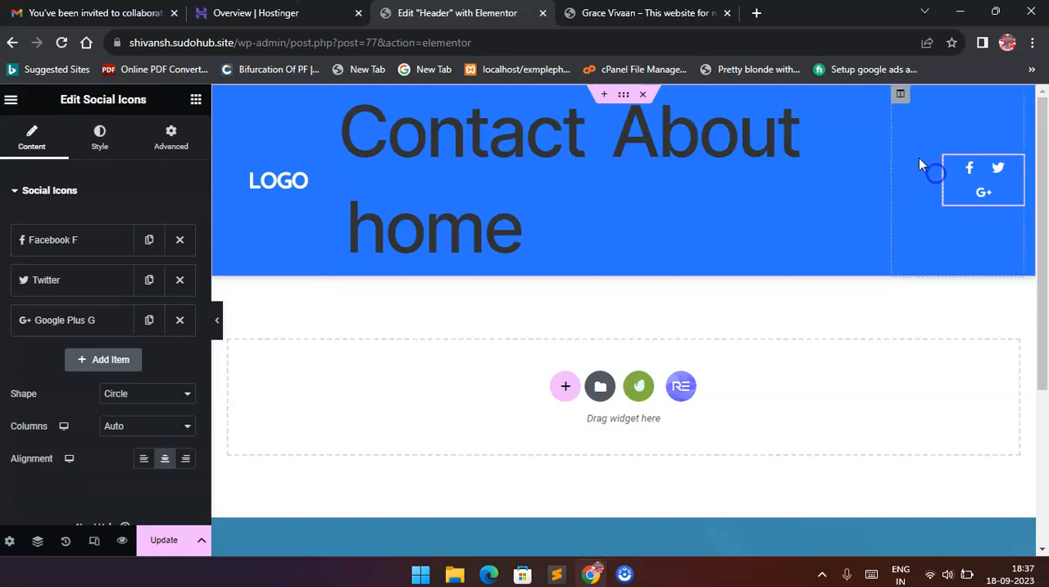
{"action": "right_click", "coordinate": [1015, 167]}
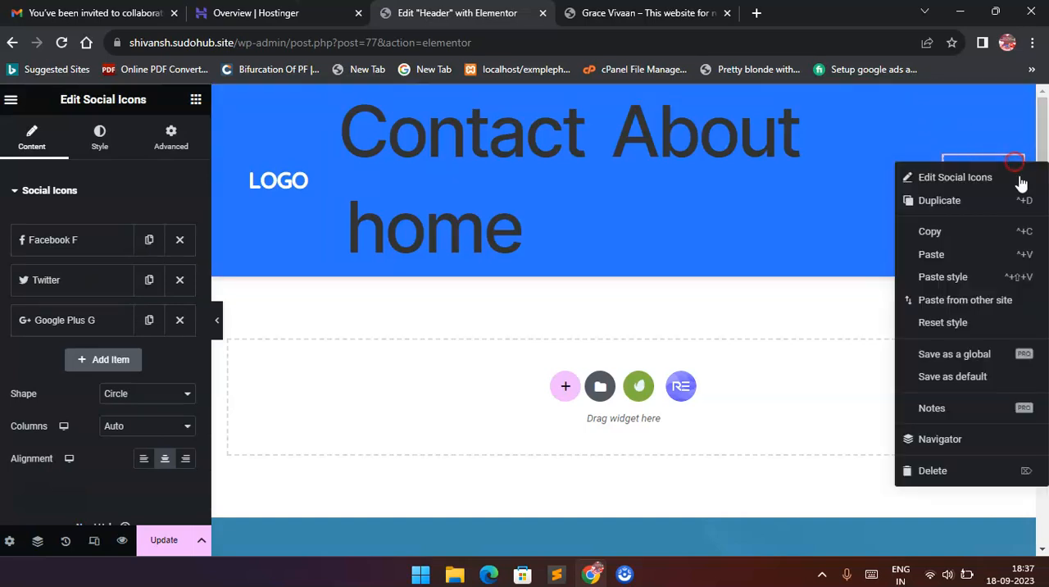
{"action": "left_click", "coordinate": [977, 465]}
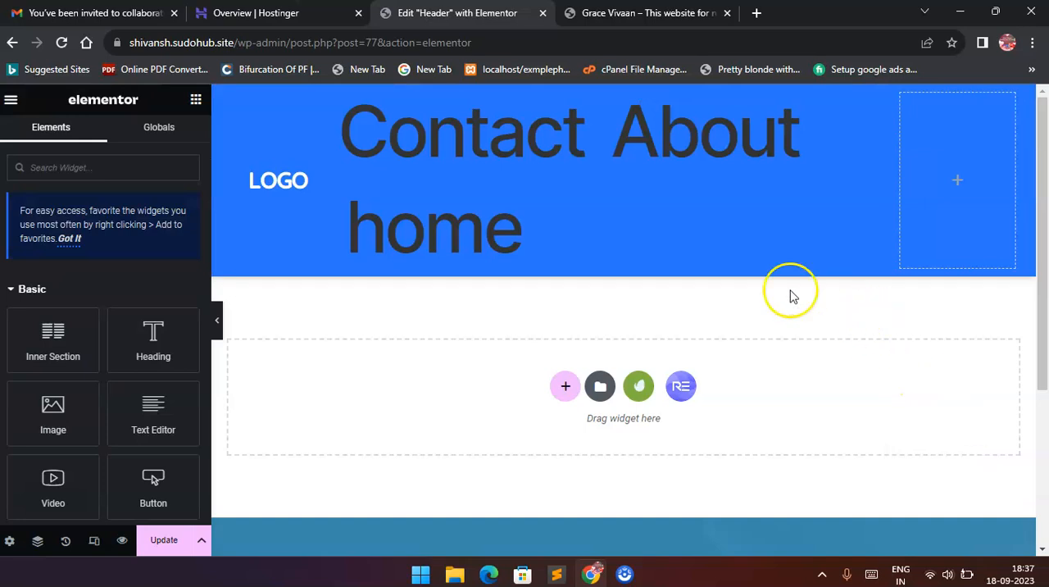
Try the Vertical (Pro) layout on the header's Nav Menu widget and set the layout back to Horizontal.
{"action": "left_click", "coordinate": [877, 98]}
{"action": "scroll", "coordinate": [52, 356], "scroll_direction": "down", "scroll_amount": 2}
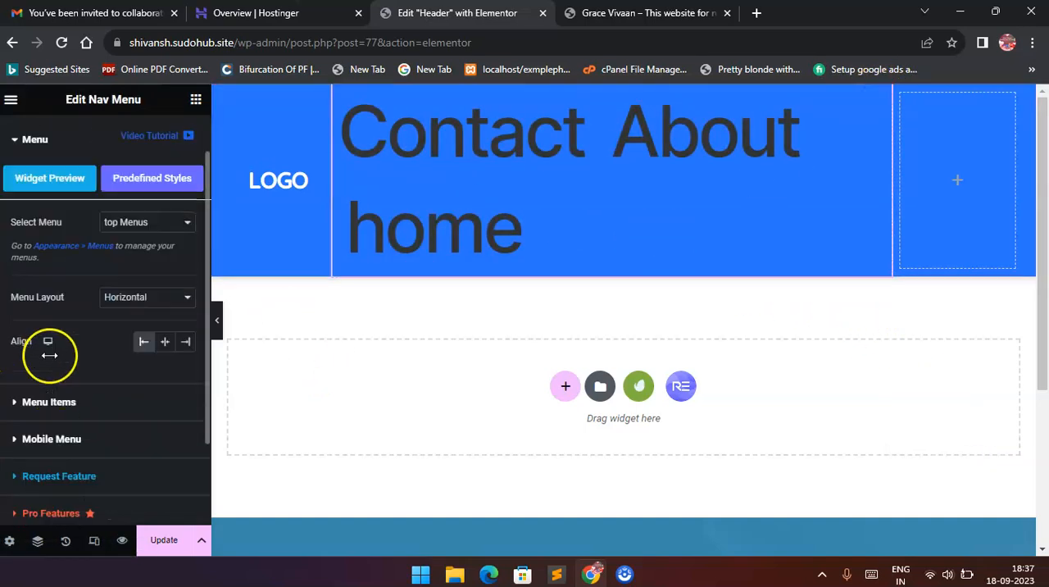
{"action": "scroll", "coordinate": [79, 291], "scroll_direction": "up", "scroll_amount": 2}
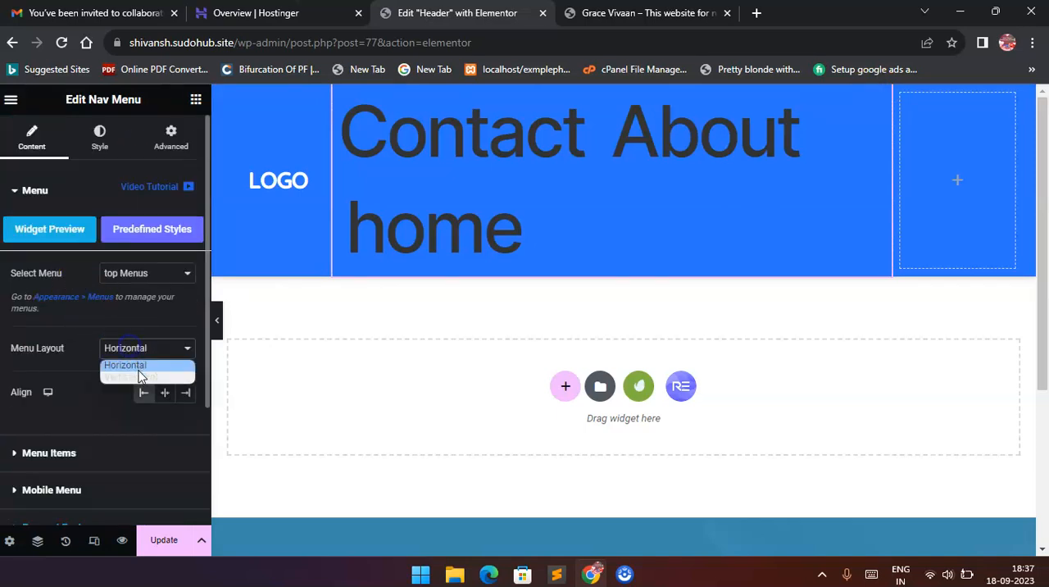
{"action": "left_click", "coordinate": [139, 376]}
{"action": "left_click", "coordinate": [141, 351]}
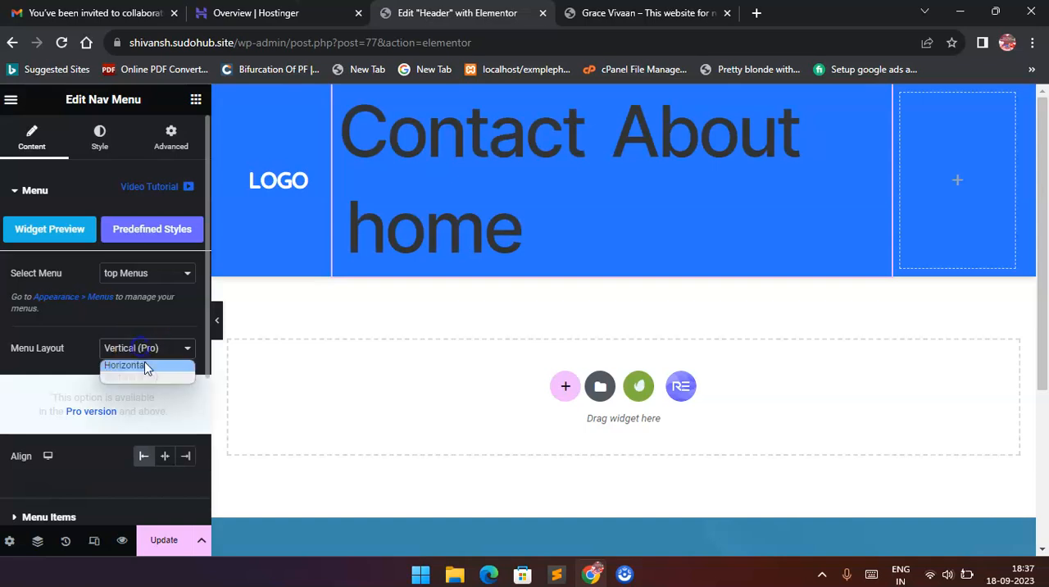
{"action": "left_click", "coordinate": [145, 365]}
Update the header template, reload the live site to check the new header, and return to the editor.
{"action": "left_click", "coordinate": [164, 541]}
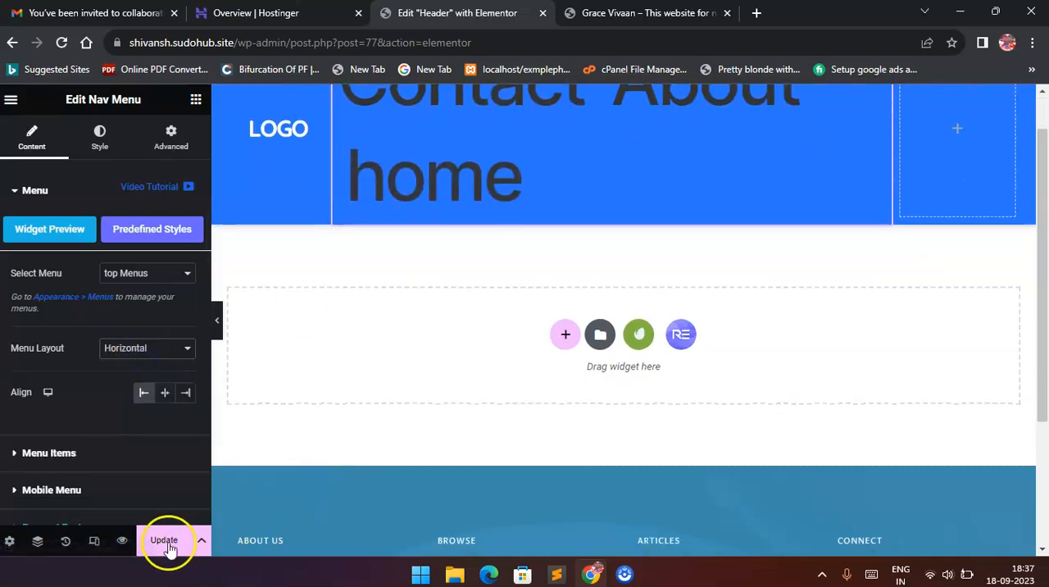
{"action": "left_click", "coordinate": [647, 12]}
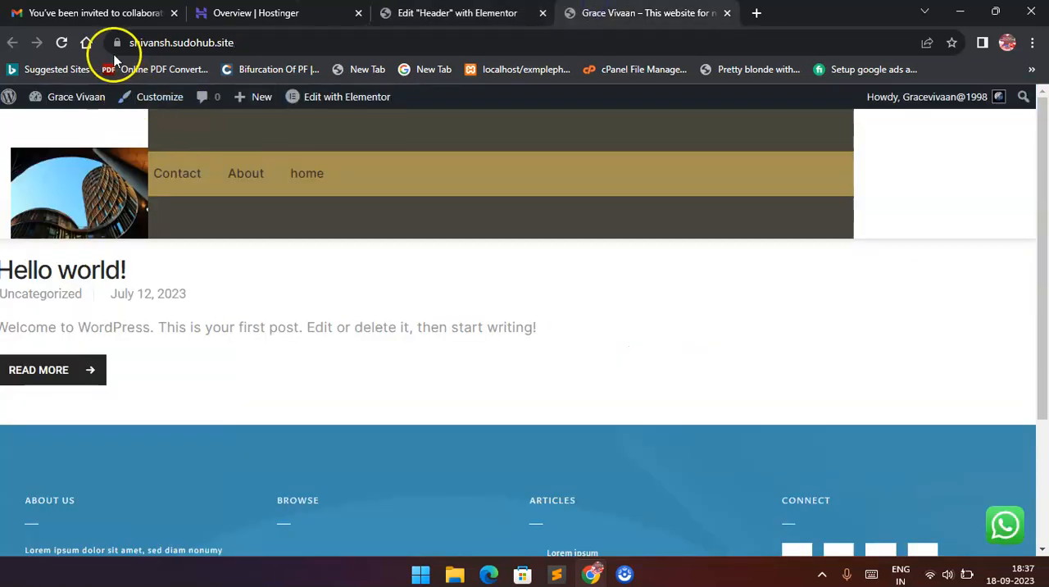
{"action": "left_click", "coordinate": [199, 41]}
{"action": "key", "text": "Return"}
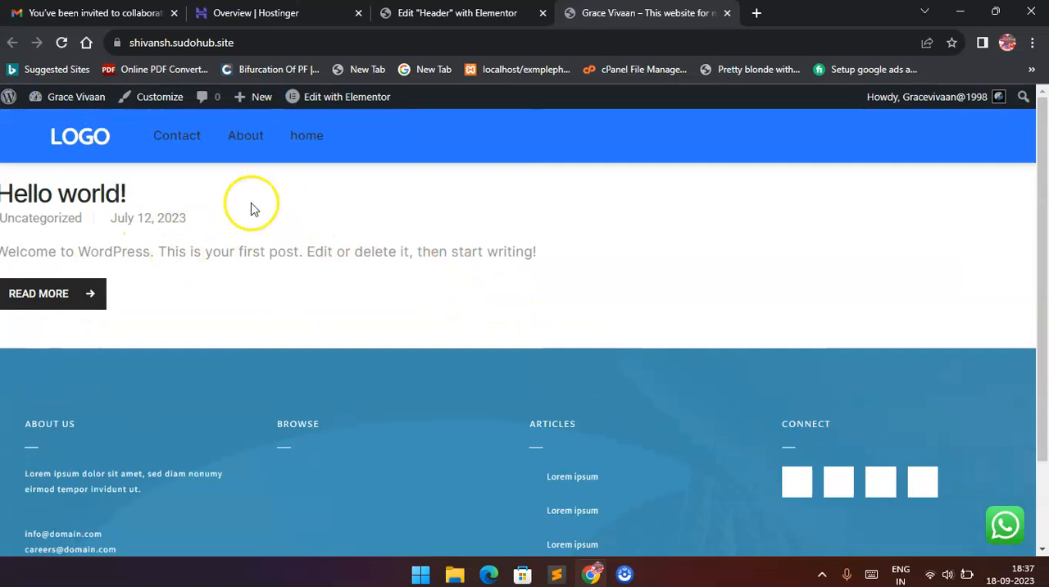
{"action": "left_click", "coordinate": [471, 13]}
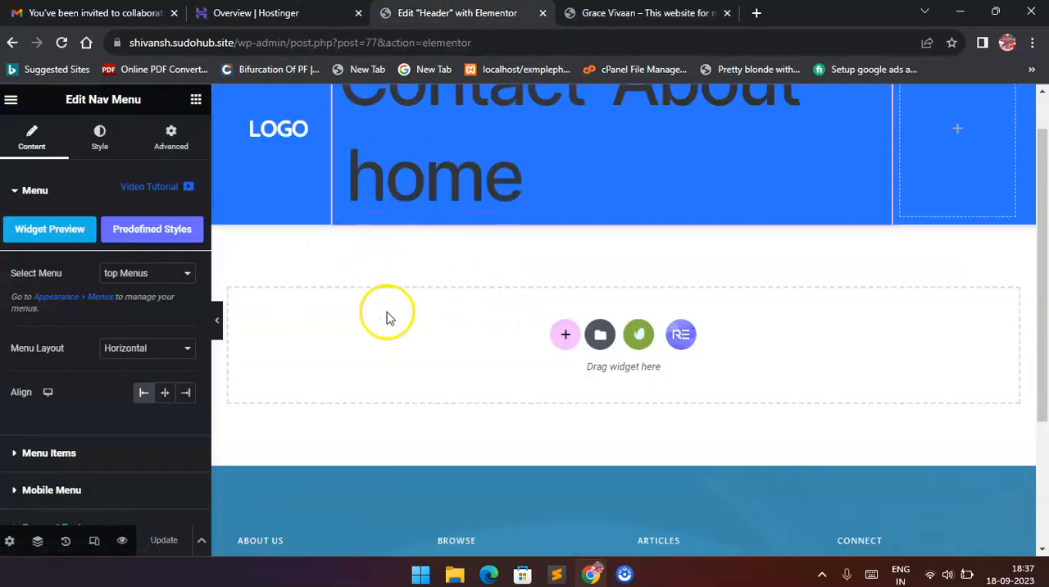
{"action": "scroll", "coordinate": [388, 317], "scroll_direction": "down", "scroll_amount": 2}
{"action": "scroll", "coordinate": [386, 317], "scroll_direction": "up", "scroll_amount": 3}
{"action": "left_click", "coordinate": [246, 13]}
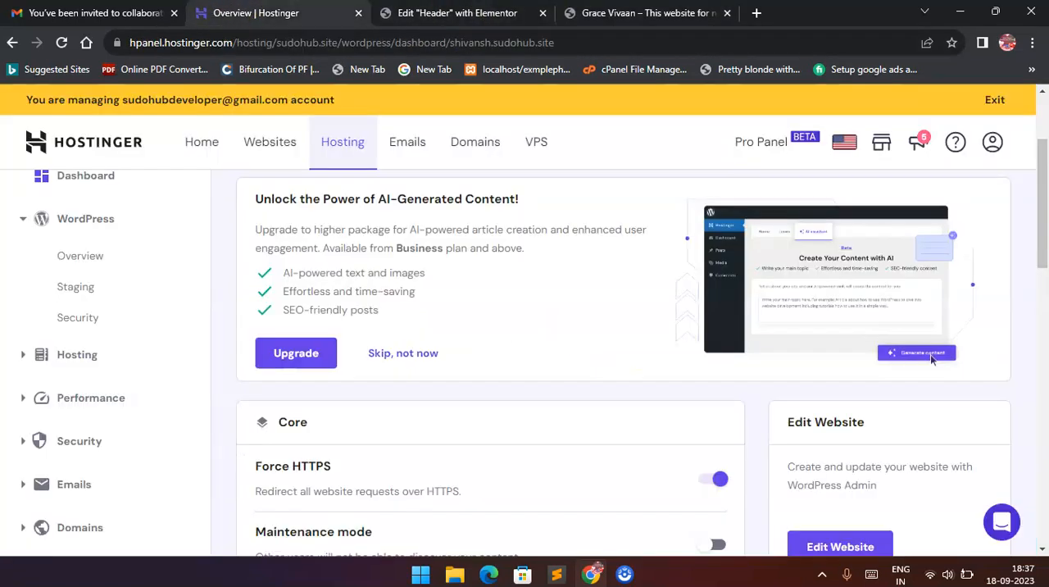
{"action": "key", "text": "ctrl+Tab"}
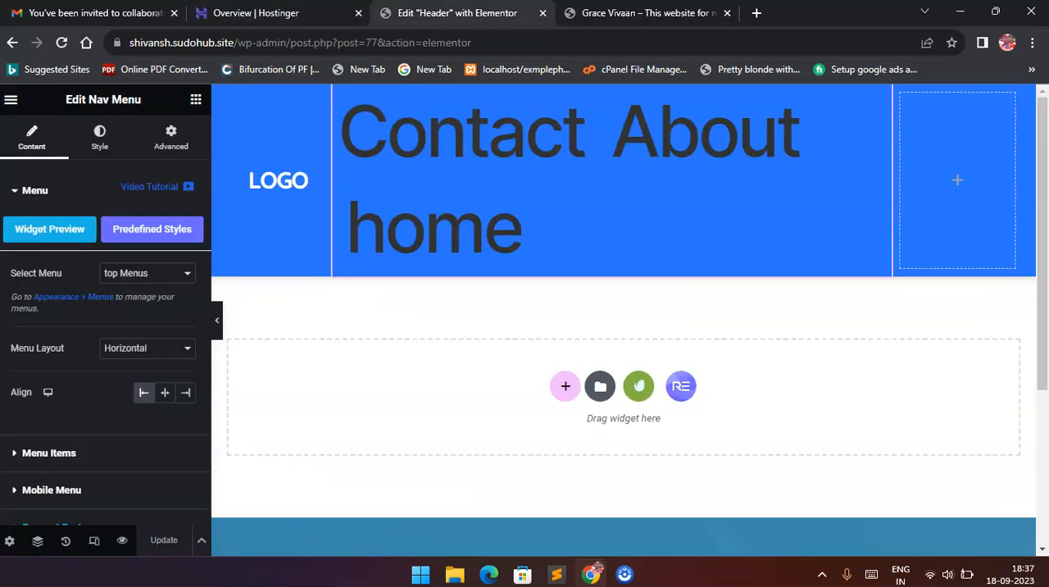
Go back to the WordPress dashboard and open the "home" page from the list of all pages for editing with Elementor.
{"action": "left_click", "coordinate": [12, 43]}
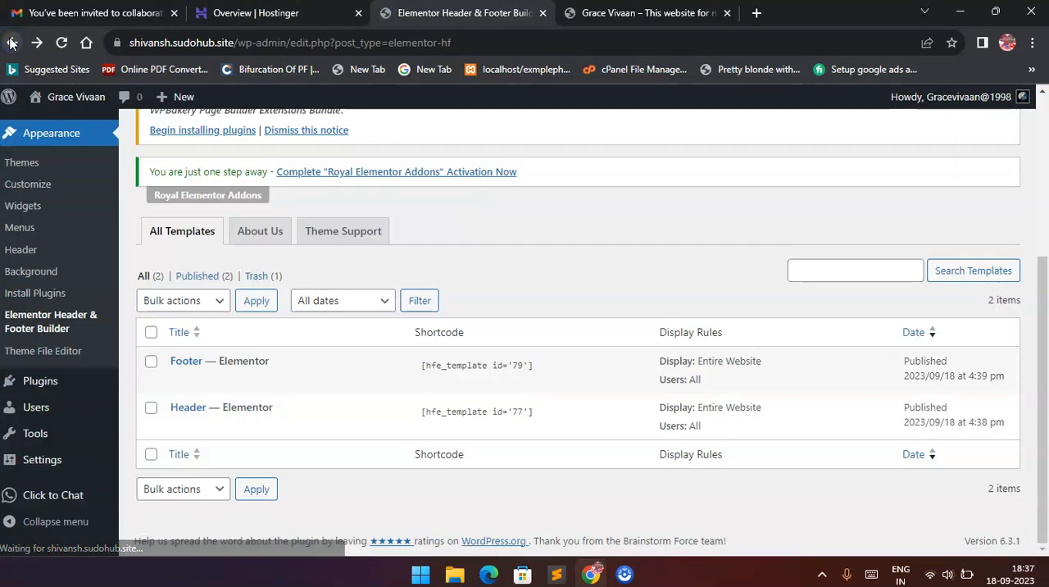
{"action": "scroll", "coordinate": [70, 262], "scroll_direction": "up", "scroll_amount": 3}
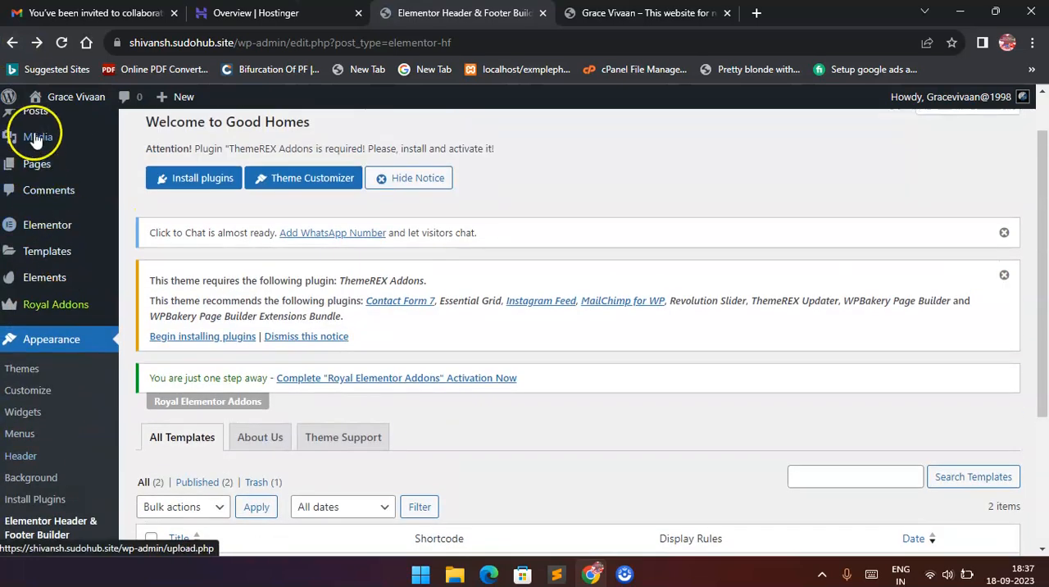
{"action": "mouse_move", "coordinate": [38, 166]}
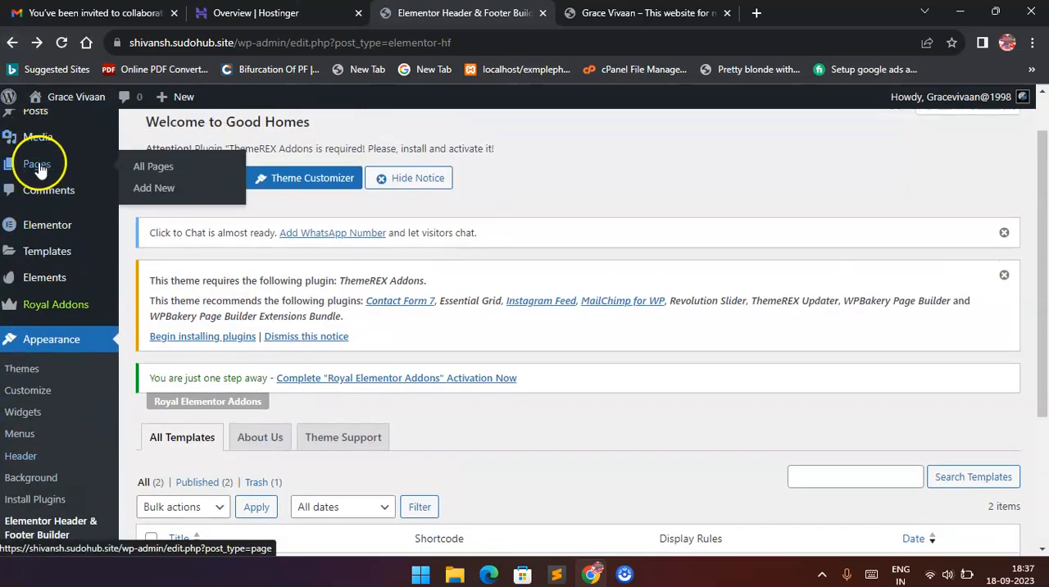
{"action": "left_click", "coordinate": [145, 168]}
{"action": "scroll", "coordinate": [262, 336], "scroll_direction": "down", "scroll_amount": 1}
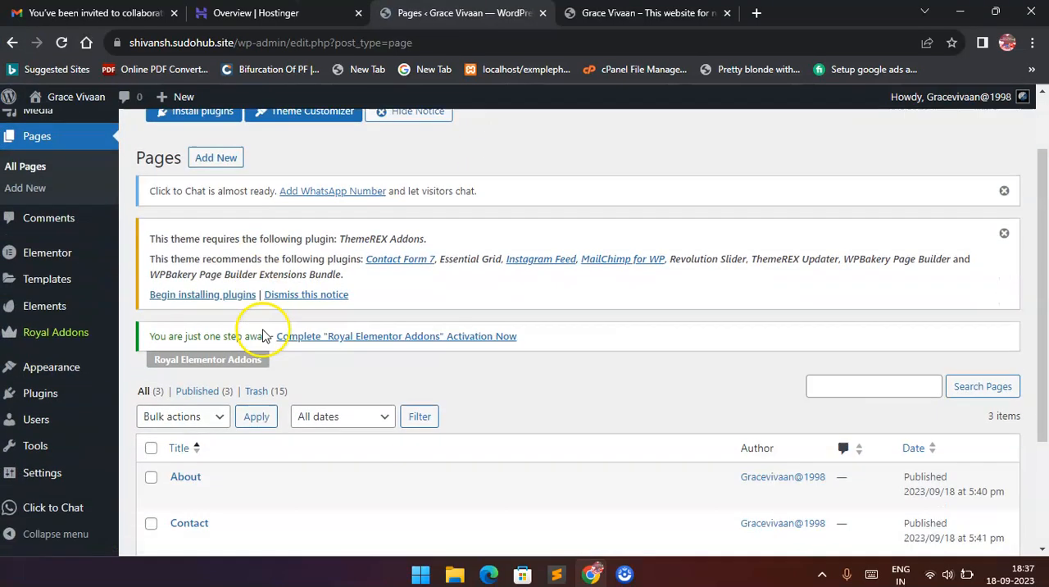
{"action": "scroll", "coordinate": [262, 336], "scroll_direction": "down", "scroll_amount": 2}
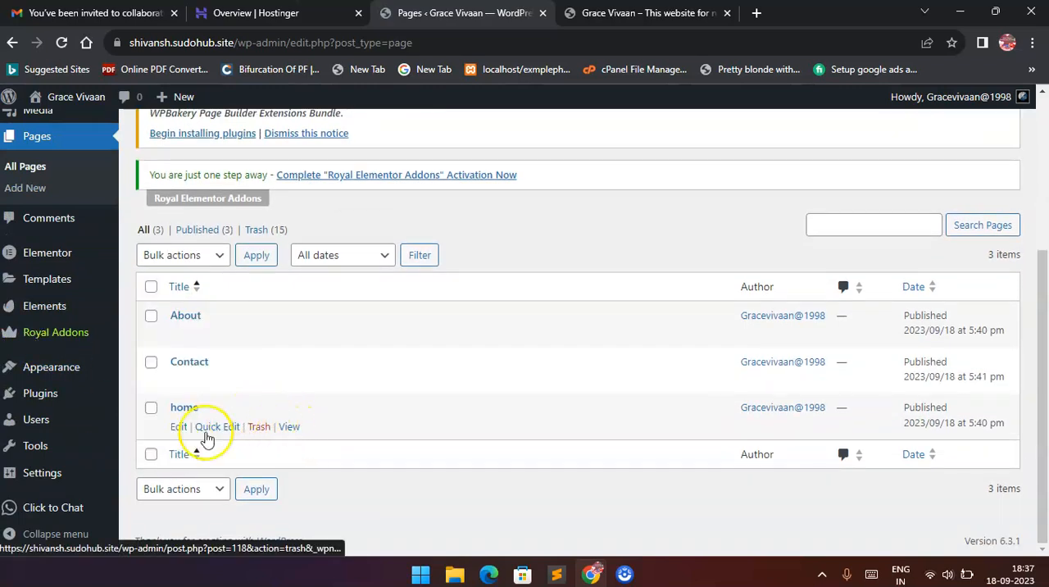
{"action": "left_click", "coordinate": [178, 428]}
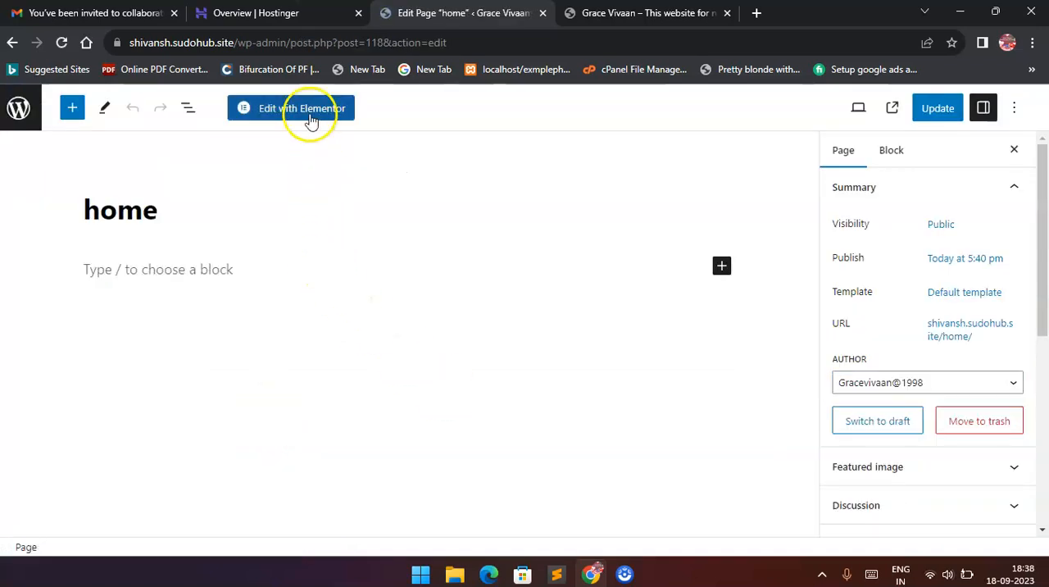
{"action": "left_click", "coordinate": [311, 119]}
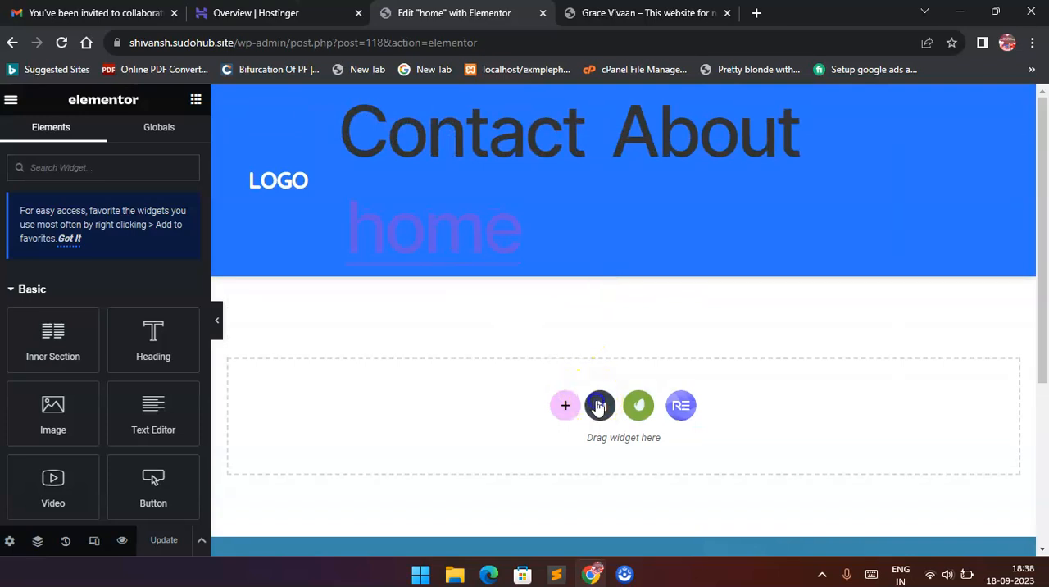
Insert the saved "Home" template from the library's own templates into the home page.
{"action": "left_click", "coordinate": [599, 407]}
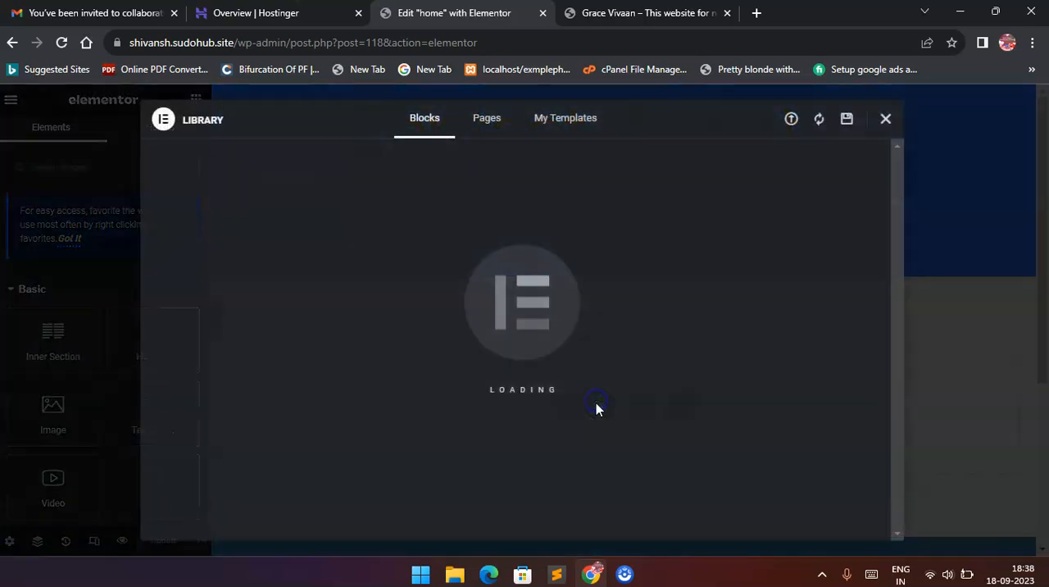
{"action": "left_click", "coordinate": [571, 125]}
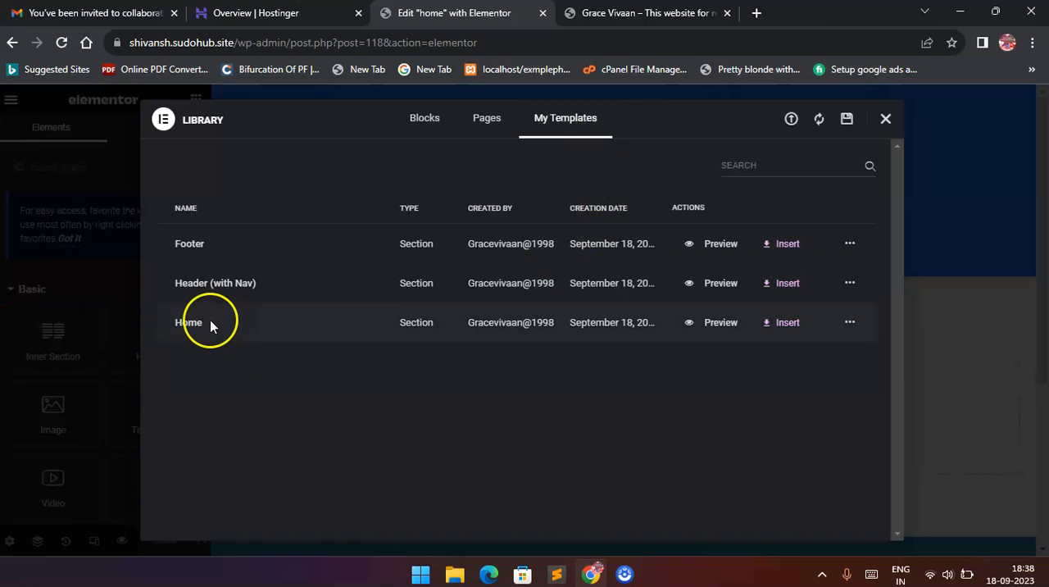
{"action": "left_click", "coordinate": [781, 328]}
{"action": "left_click", "coordinate": [638, 357]}
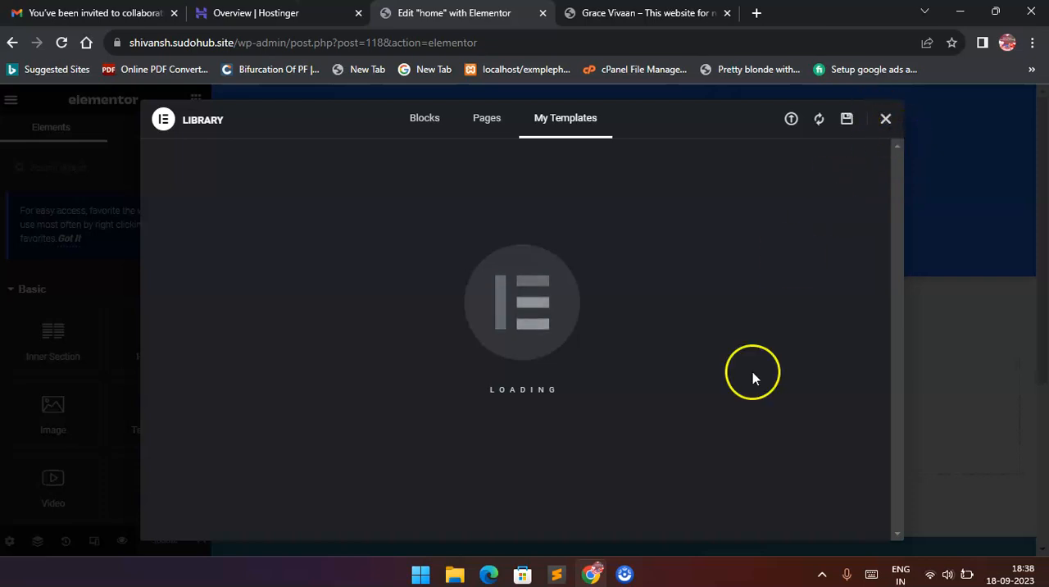
{"action": "left_click", "coordinate": [885, 118]}
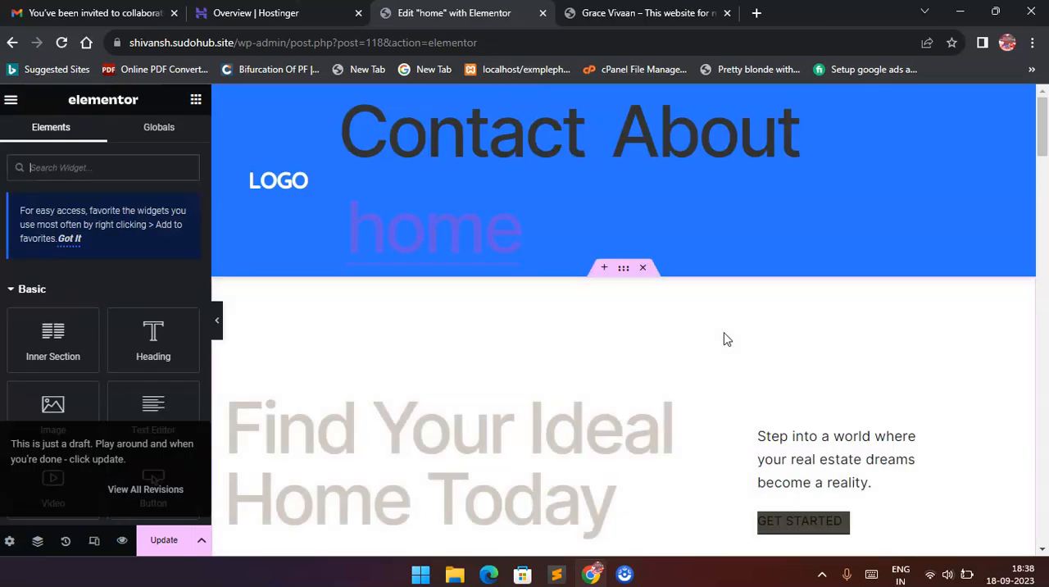
{"action": "left_click", "coordinate": [714, 440]}
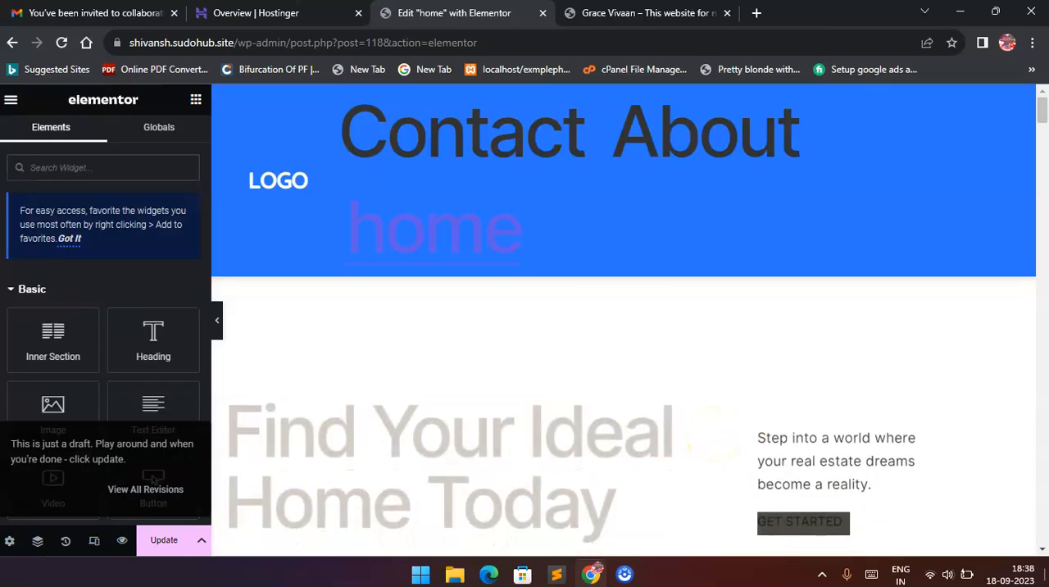
Look over the home page's inserted sections down to "Browse New Properties" and update the page.
{"action": "scroll", "coordinate": [533, 467], "scroll_direction": "down", "scroll_amount": 7}
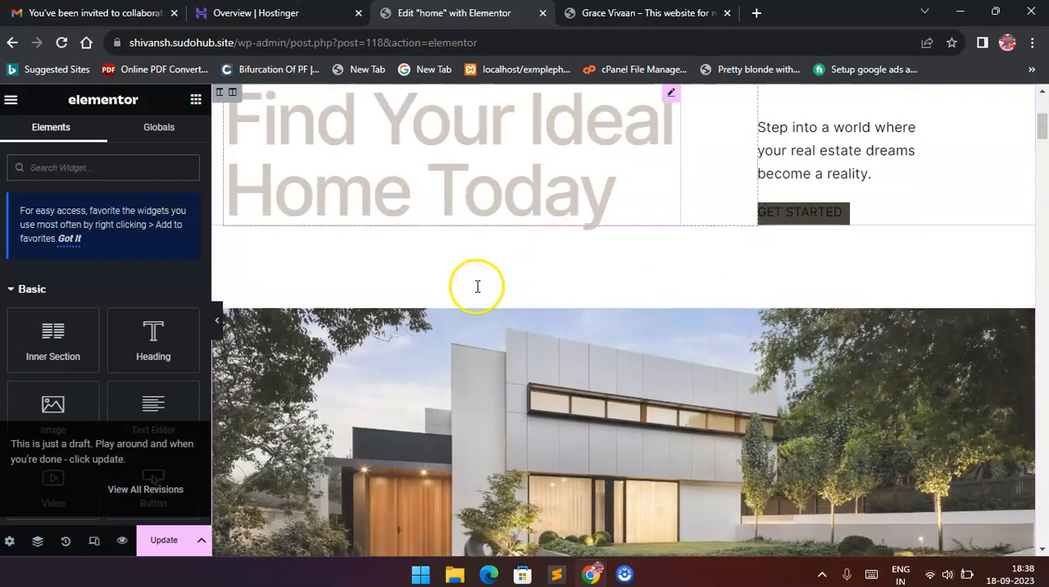
{"action": "scroll", "coordinate": [476, 286], "scroll_direction": "down", "scroll_amount": 10}
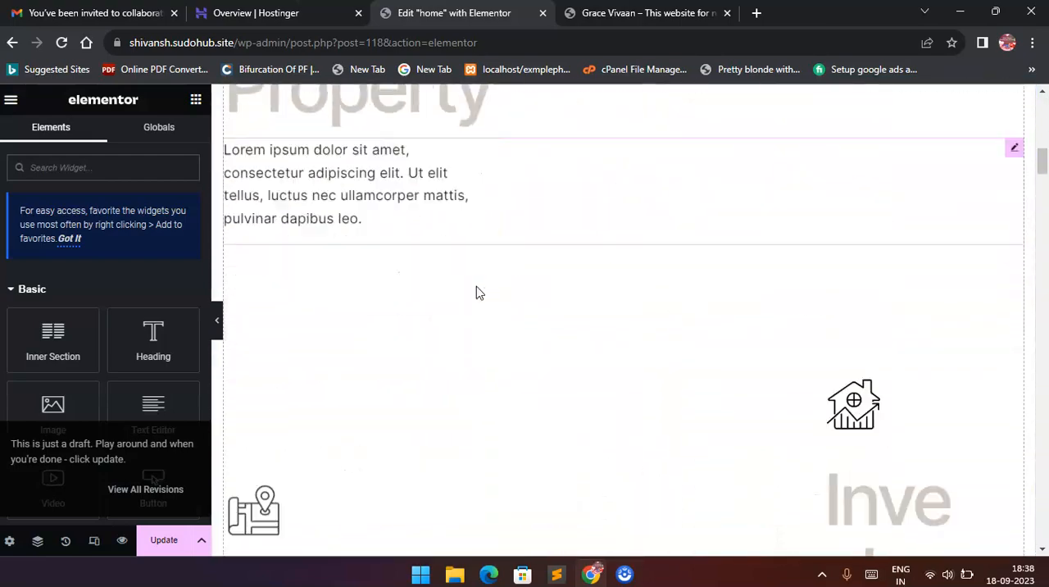
{"action": "scroll", "coordinate": [525, 305], "scroll_direction": "down", "scroll_amount": 8}
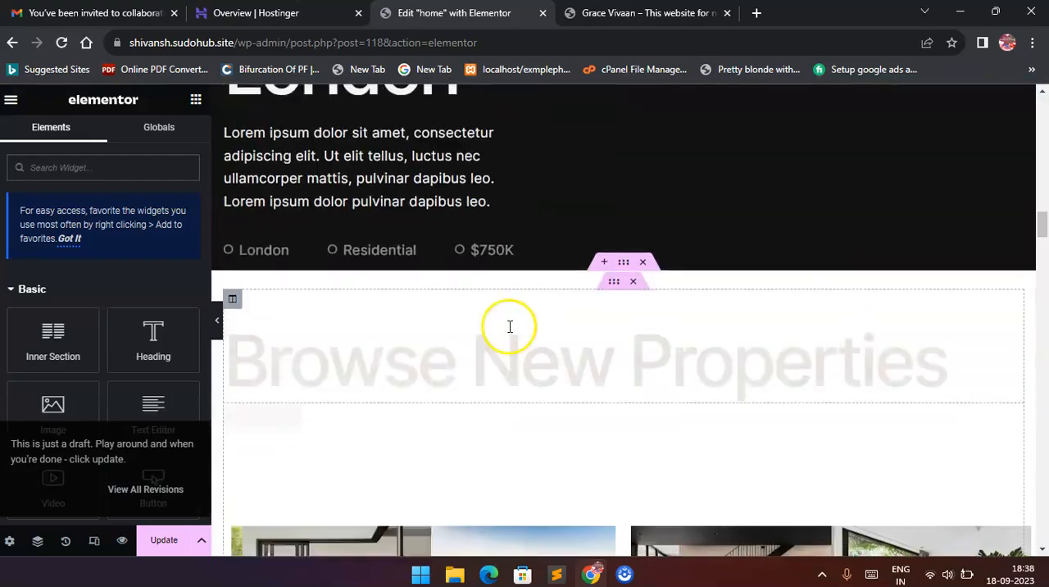
{"action": "left_click", "coordinate": [173, 548]}
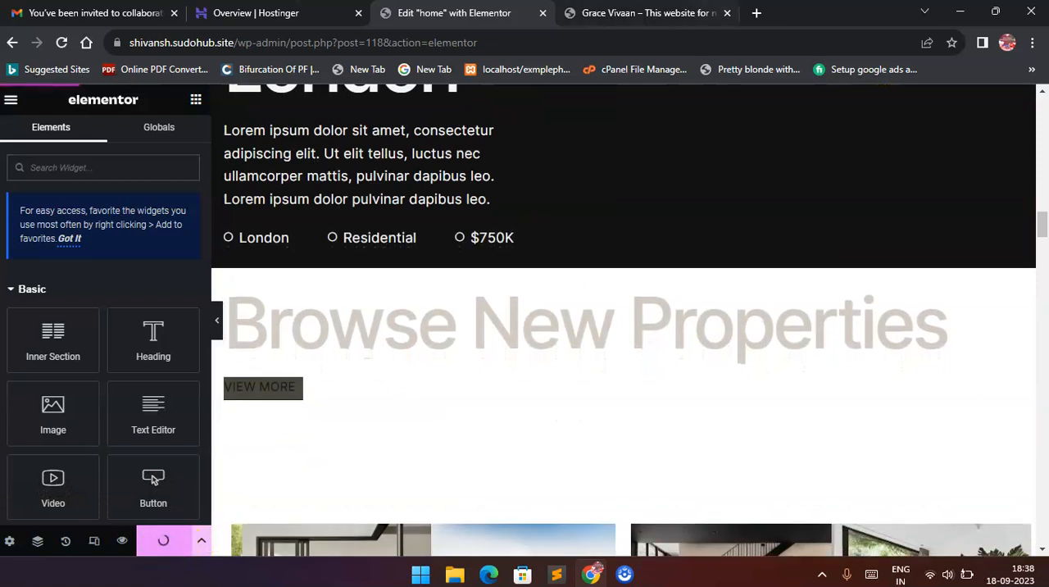
Switch to the live site, reload it, and open the home page to look over the inserted template sections.
{"action": "left_click", "coordinate": [598, 12]}
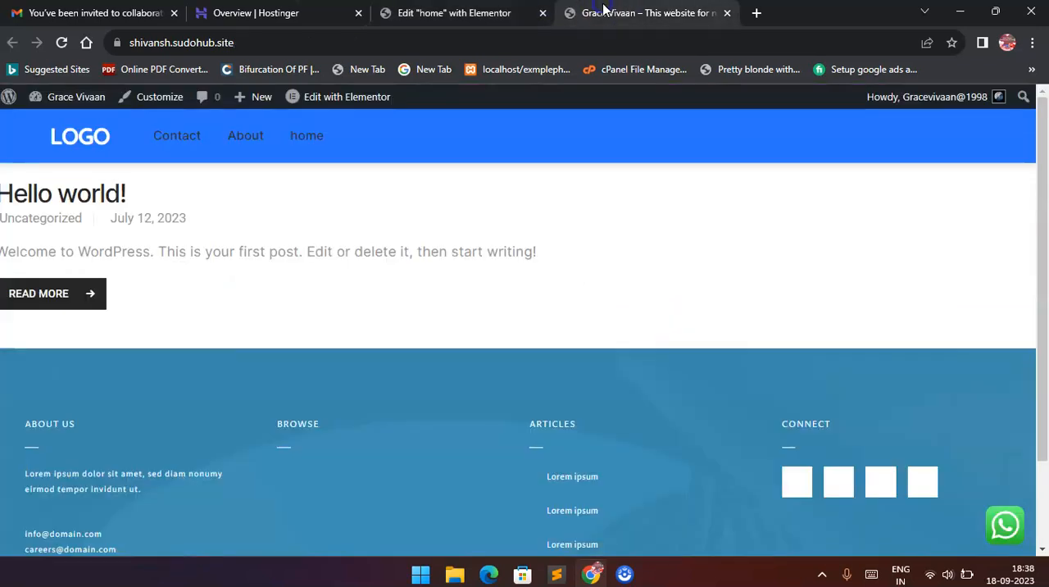
{"action": "left_click", "coordinate": [58, 45]}
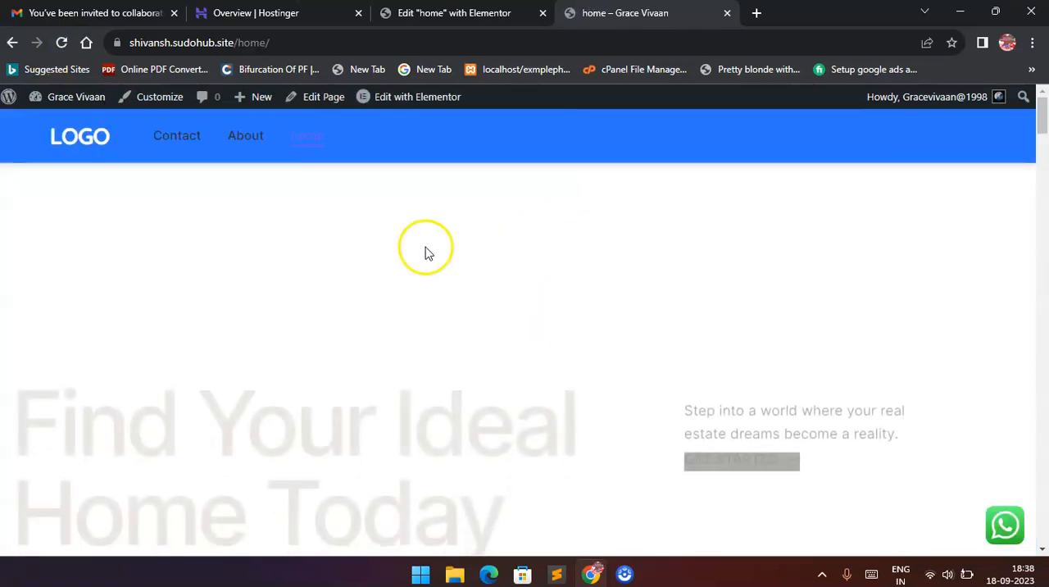
{"action": "scroll", "coordinate": [502, 320], "scroll_direction": "down", "scroll_amount": 3}
{"action": "scroll", "coordinate": [501, 320], "scroll_direction": "down", "scroll_amount": 5}
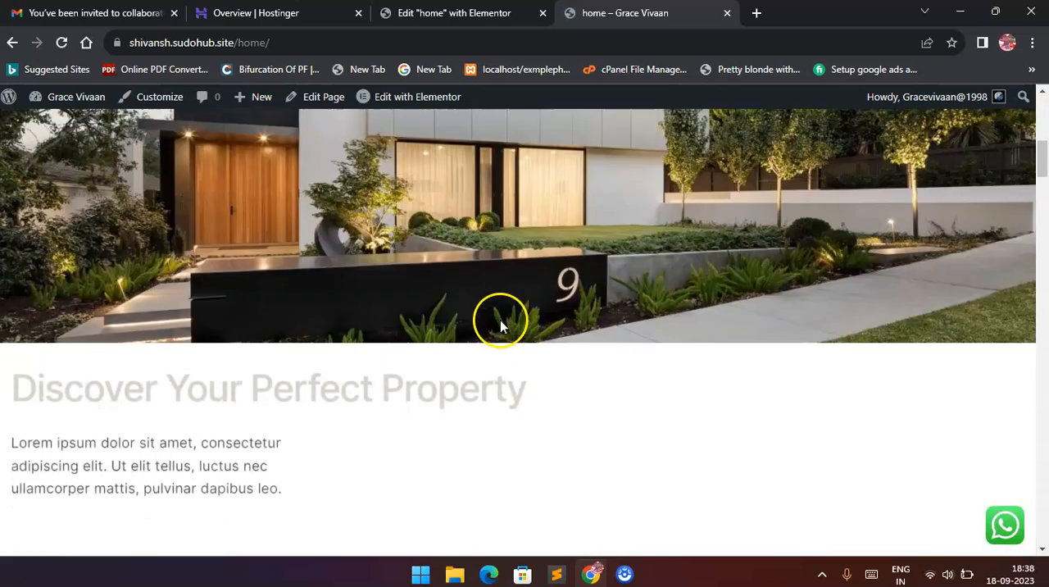
Compare what the site shows at its root address with what the "home" page shows at /home/.
{"action": "left_click_drag", "start_coordinate": [238, 43], "coordinate": [388, 53]}
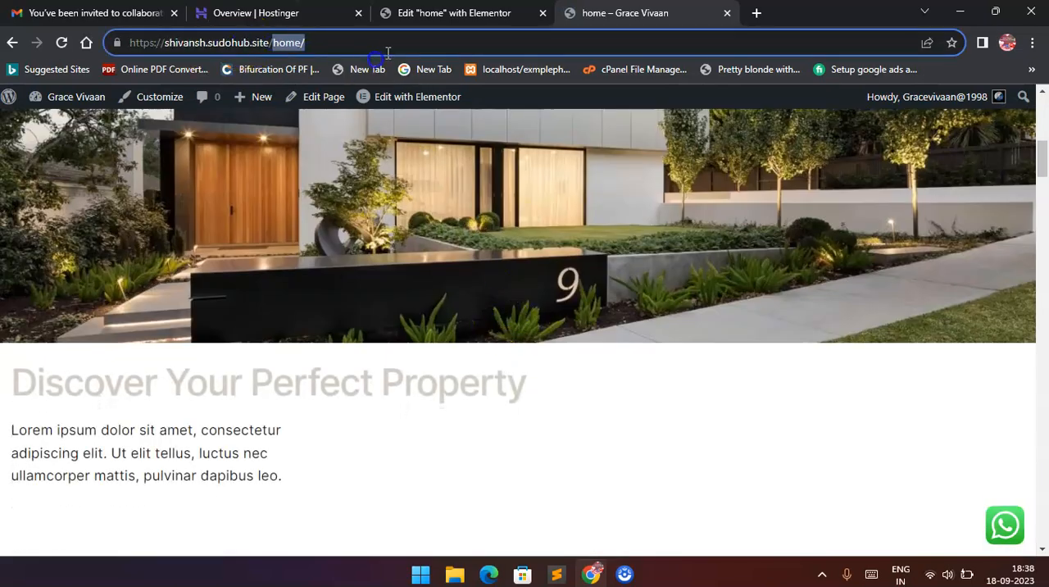
{"action": "key", "text": "BackSpace"}
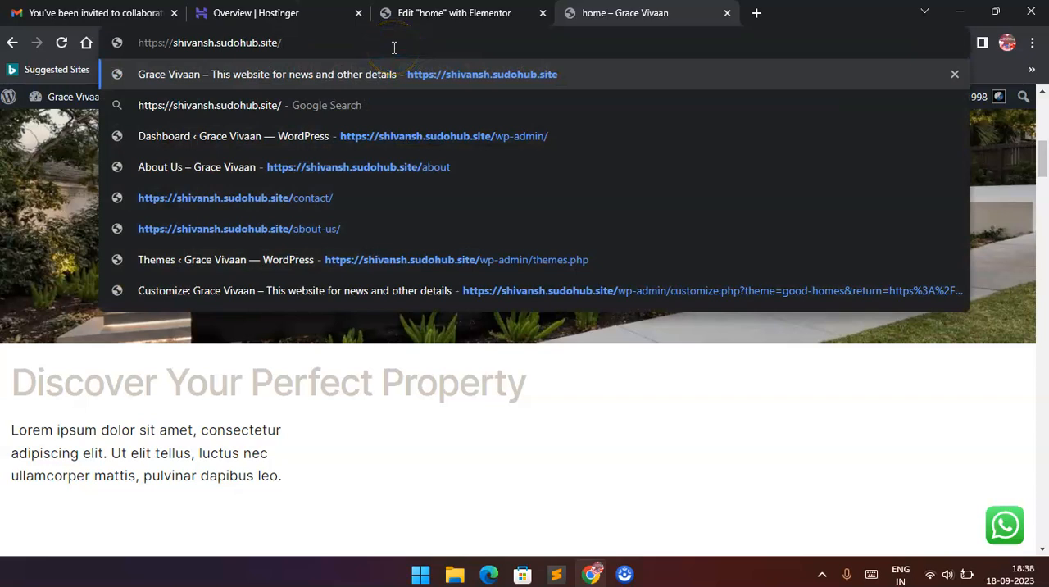
{"action": "key", "text": "Return"}
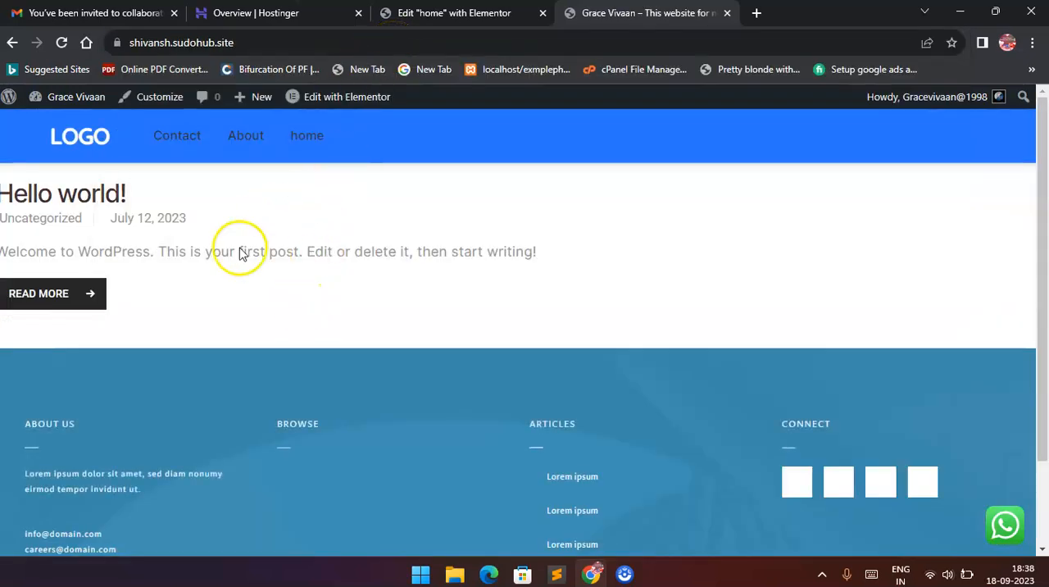
{"action": "left_click", "coordinate": [300, 140]}
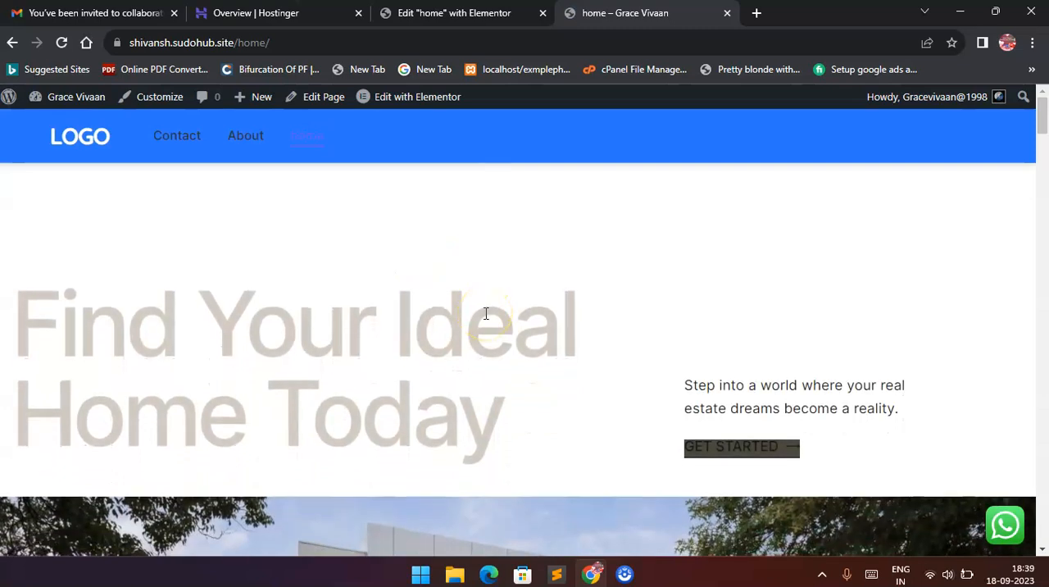
{"action": "scroll", "coordinate": [486, 313], "scroll_direction": "down", "scroll_amount": 3}
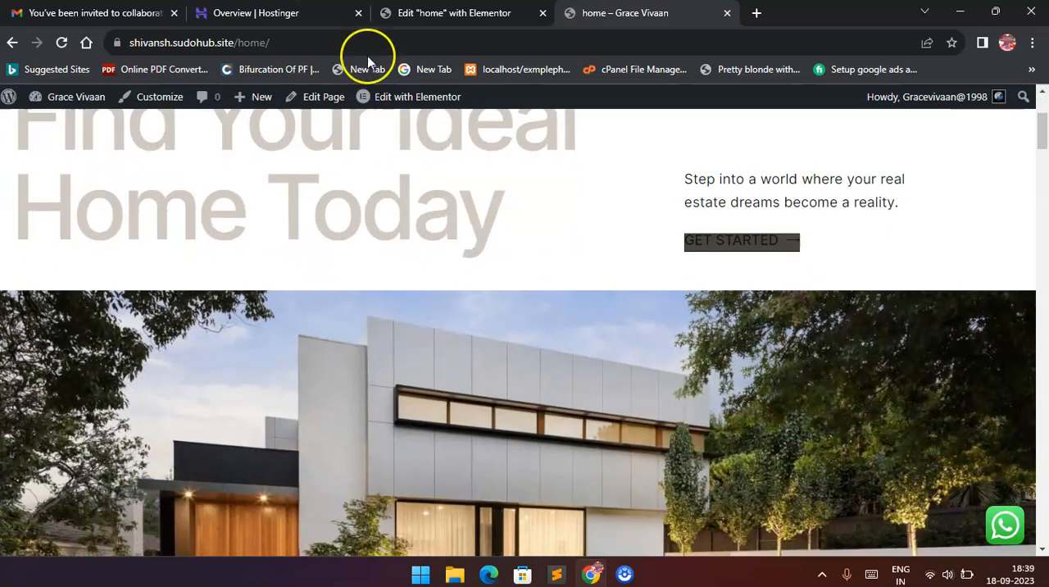
{"action": "left_click_drag", "start_coordinate": [237, 46], "coordinate": [265, 47]}
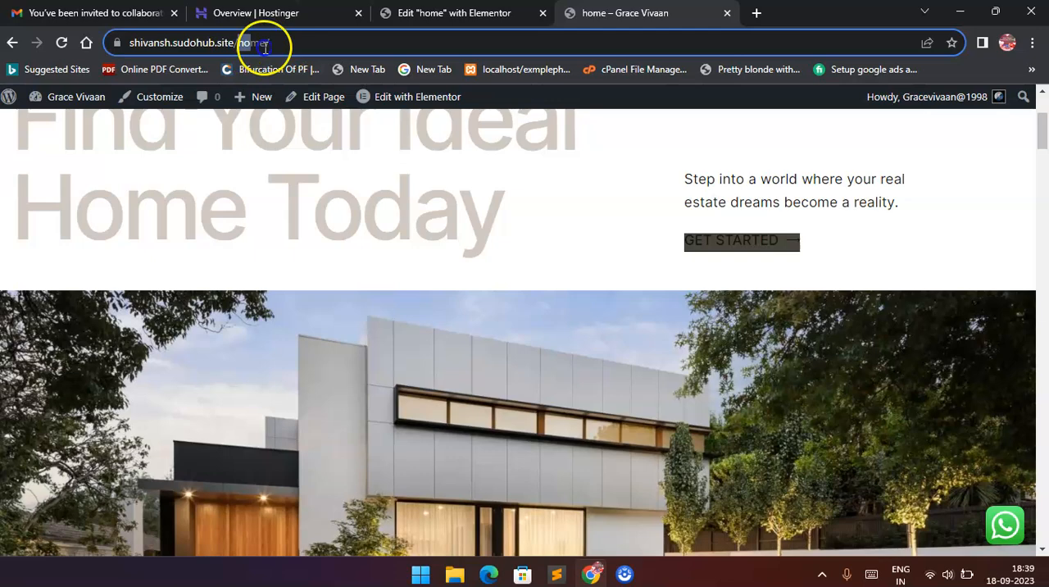
{"action": "key", "text": "BackSpace"}
{"action": "left_click", "coordinate": [336, 67]}
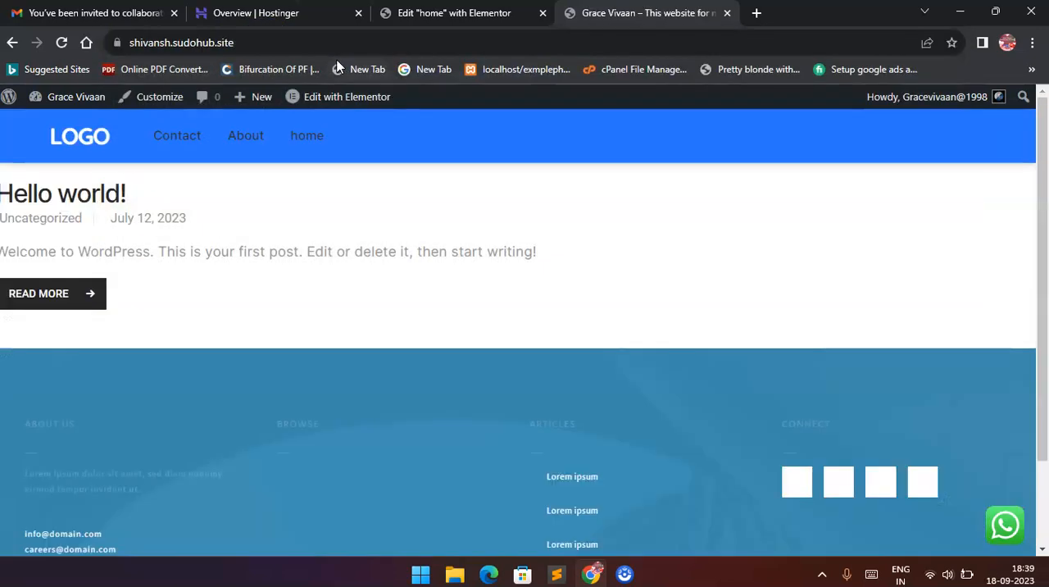
{"action": "scroll", "coordinate": [256, 244], "scroll_direction": "down", "scroll_amount": 2}
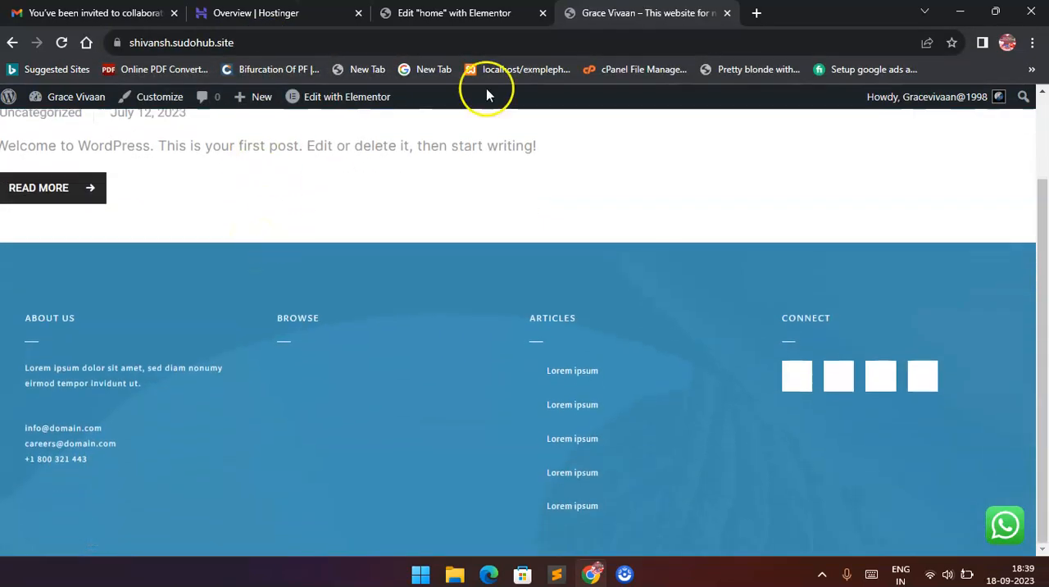
Leave the Elementor editor for the WordPress dashboard and open the Reading settings at the homepage display options.
{"action": "left_click", "coordinate": [454, 13]}
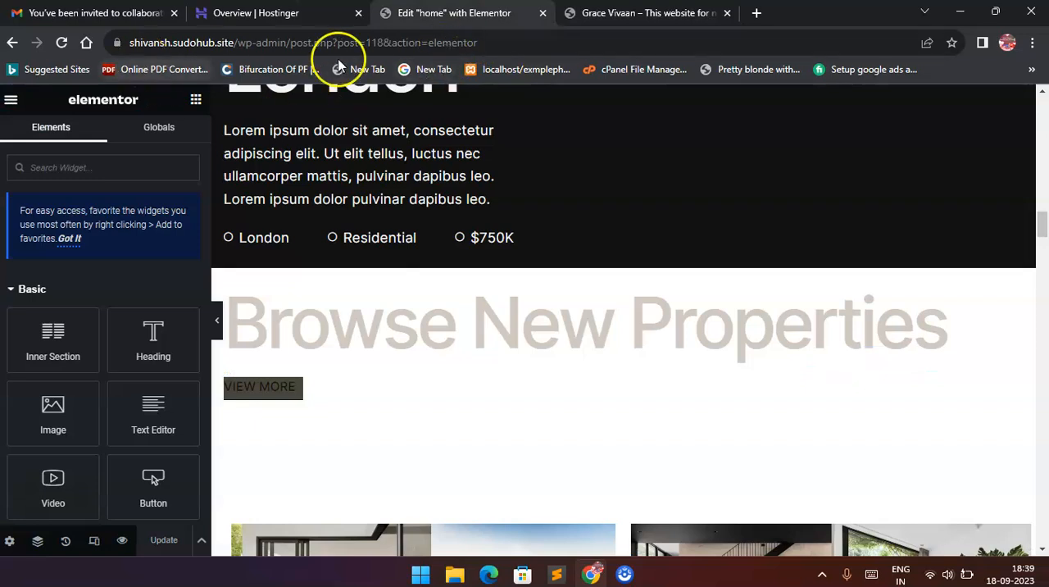
{"action": "left_click", "coordinate": [12, 42]}
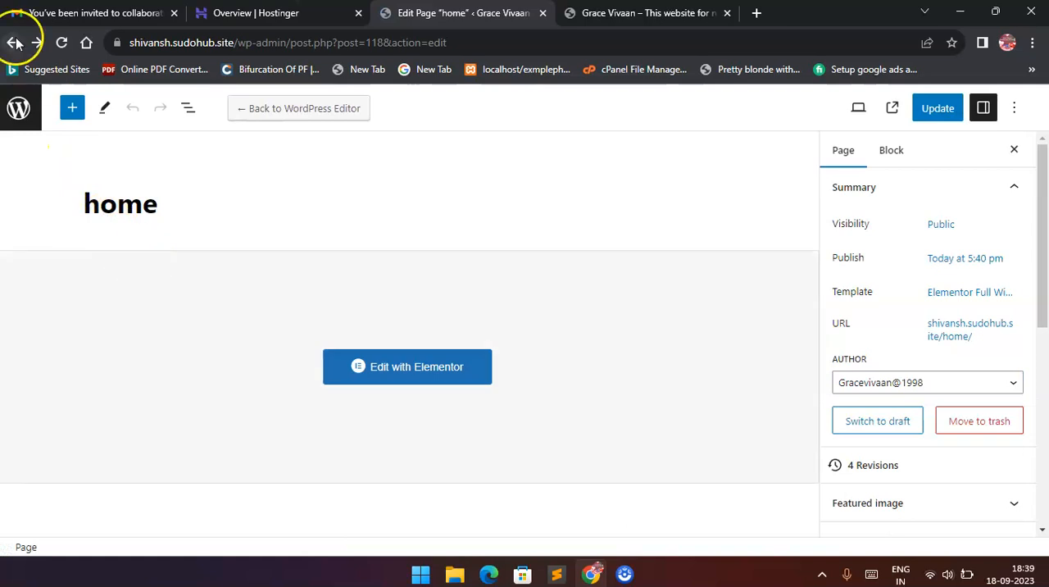
{"action": "left_click", "coordinate": [13, 43]}
{"action": "scroll", "coordinate": [65, 192], "scroll_direction": "down", "scroll_amount": 3}
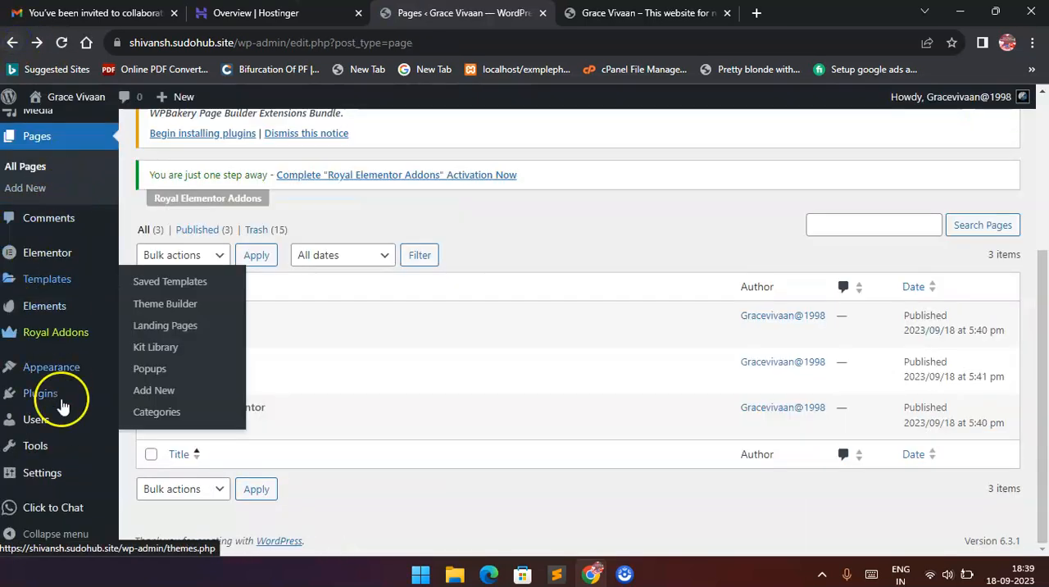
{"action": "mouse_move", "coordinate": [65, 474]}
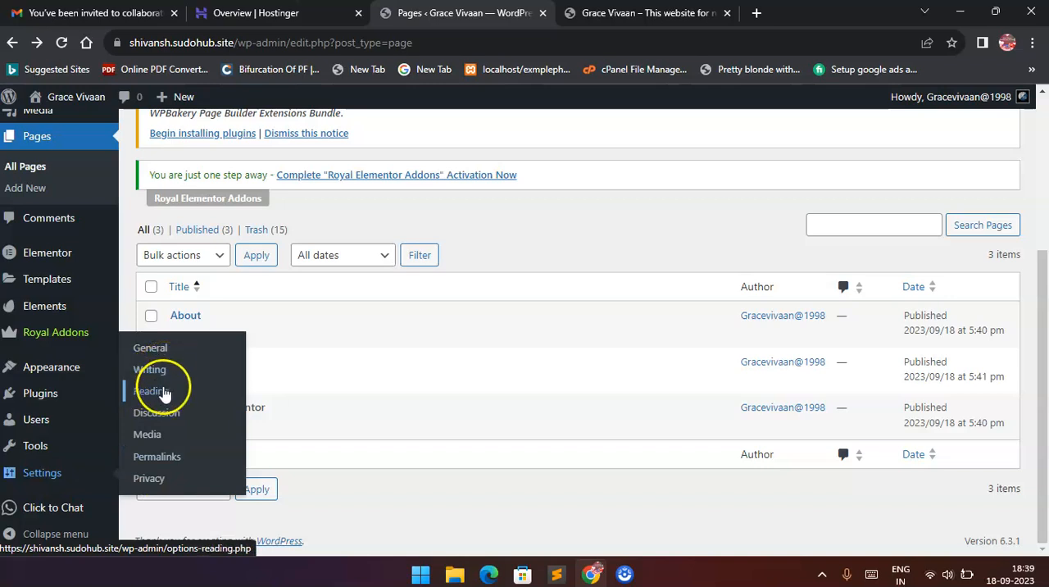
{"action": "left_click", "coordinate": [164, 393]}
{"action": "scroll", "coordinate": [443, 293], "scroll_direction": "down", "scroll_amount": 3}
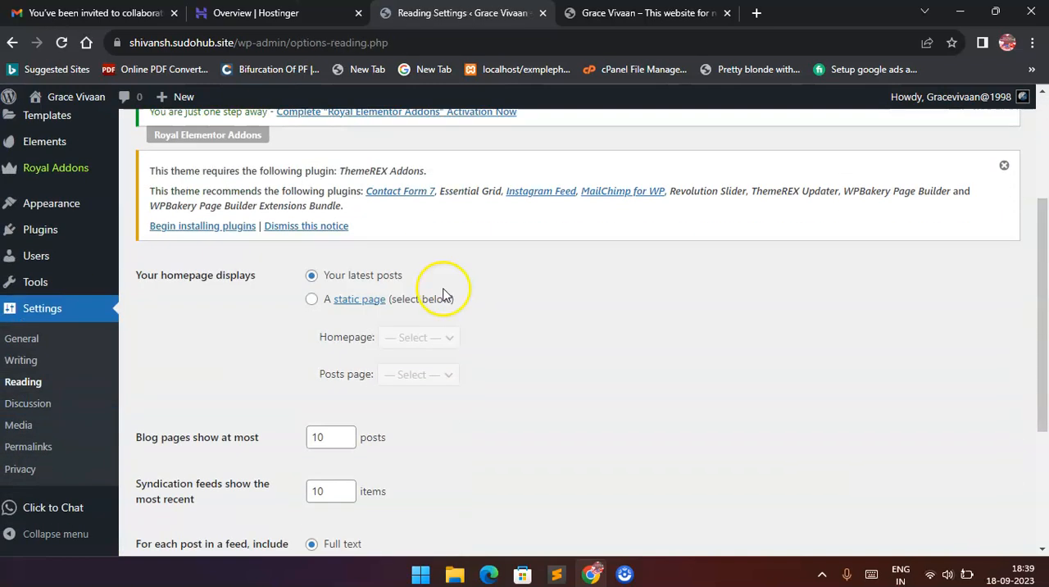
{"action": "left_click", "coordinate": [344, 301]}
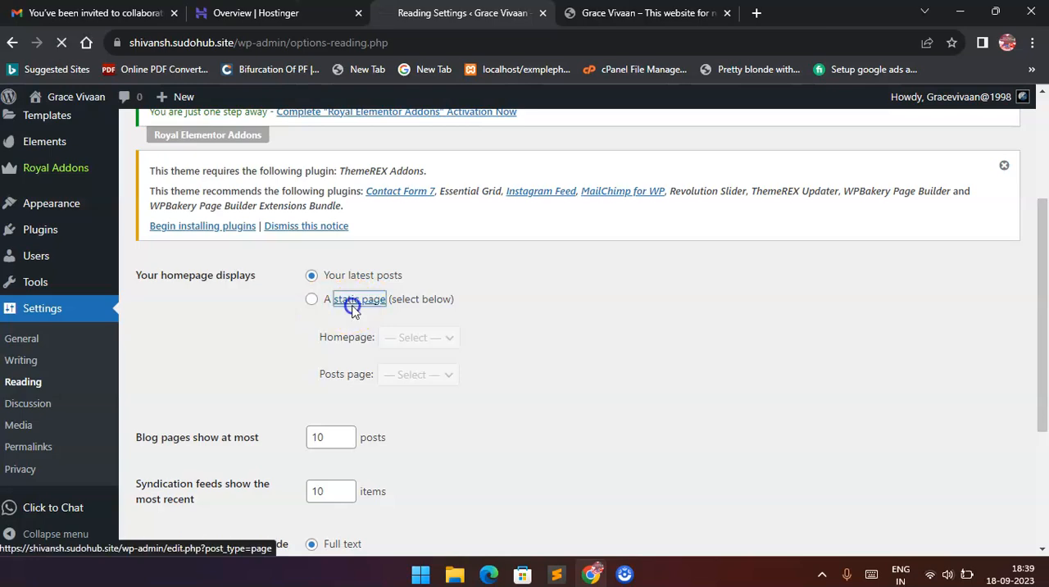
{"action": "scroll", "coordinate": [361, 360], "scroll_direction": "down", "scroll_amount": 3}
{"action": "scroll", "coordinate": [368, 362], "scroll_direction": "up", "scroll_amount": 3}
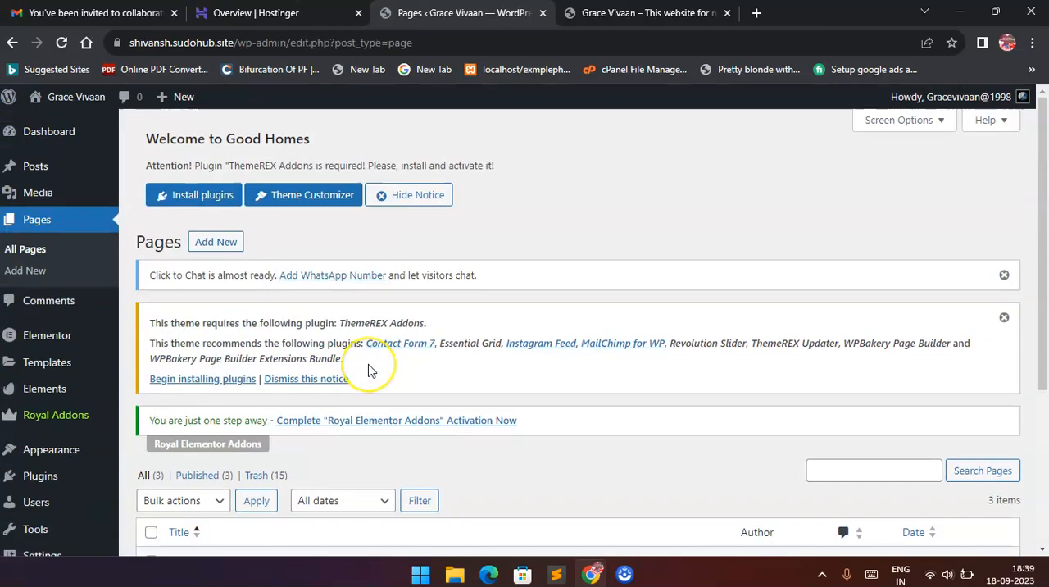
{"action": "scroll", "coordinate": [369, 367], "scroll_direction": "down", "scroll_amount": 3}
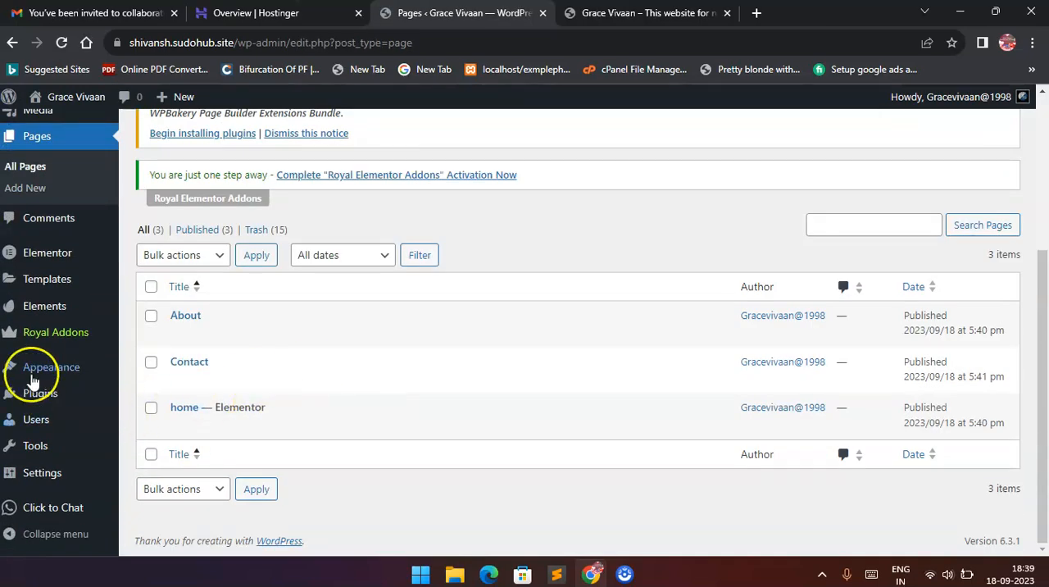
{"action": "mouse_move", "coordinate": [78, 475]}
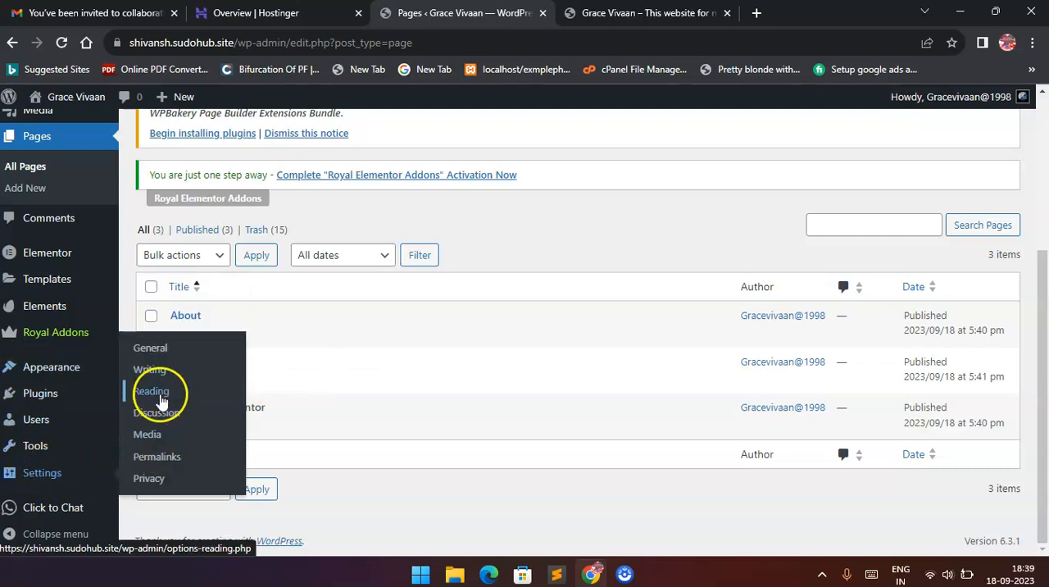
{"action": "left_click", "coordinate": [149, 391]}
{"action": "scroll", "coordinate": [354, 364], "scroll_direction": "down", "scroll_amount": 4}
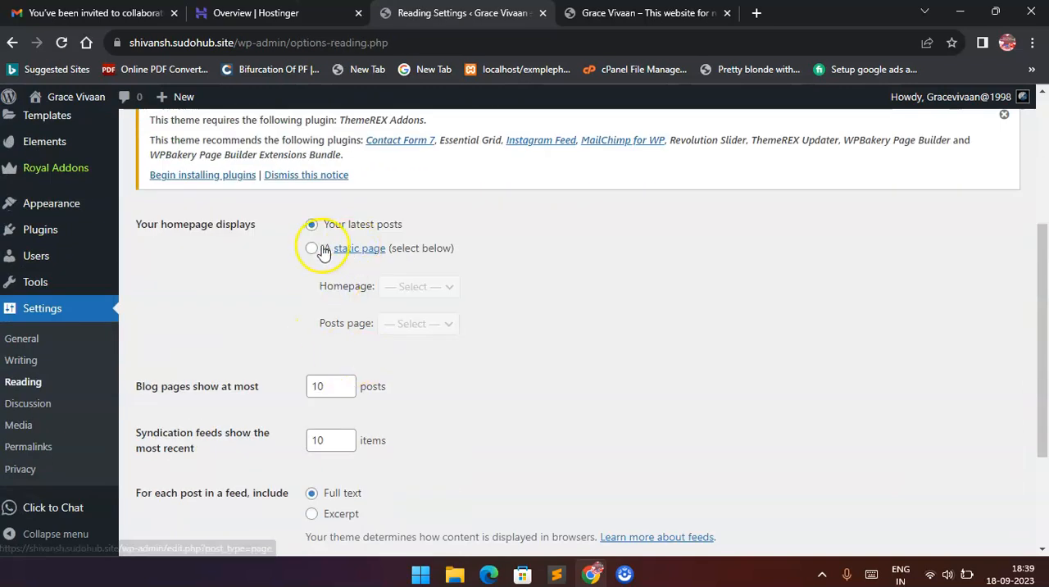
Set the homepage to display a static page, choose "home" as the homepage, and save the reading settings.
{"action": "left_click", "coordinate": [312, 249]}
{"action": "left_click", "coordinate": [410, 283]}
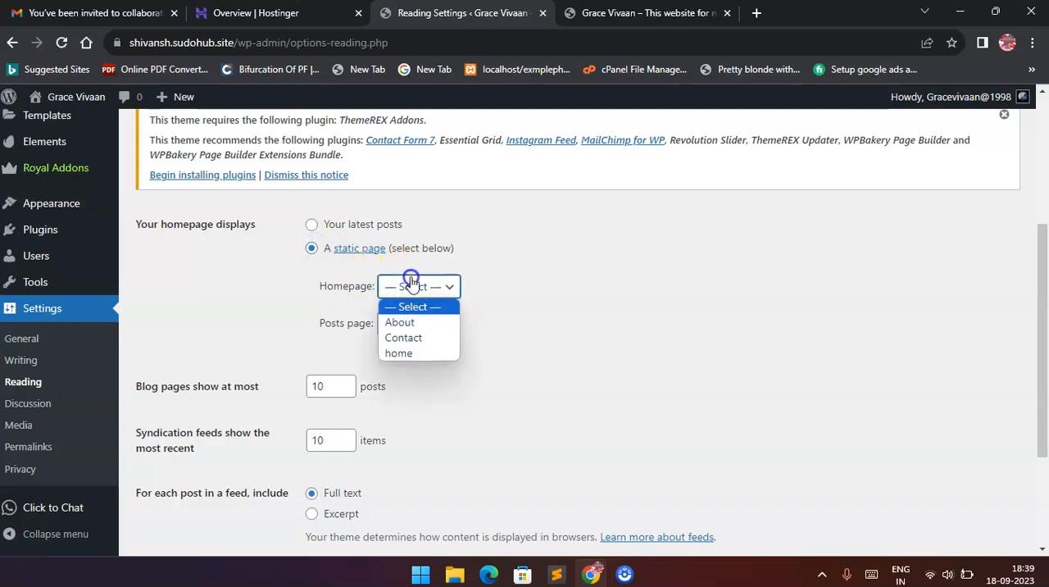
{"action": "left_click", "coordinate": [414, 352]}
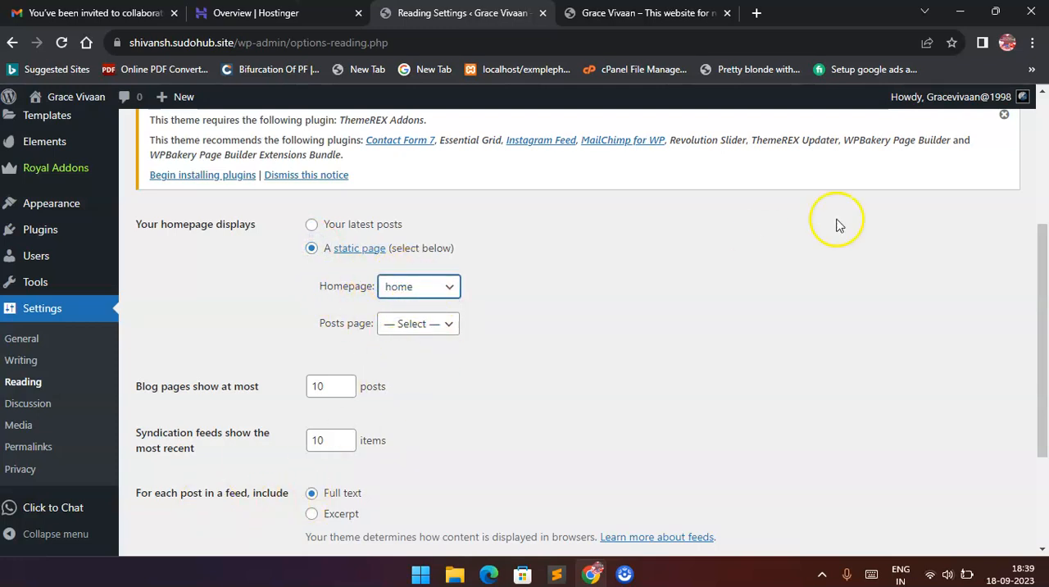
{"action": "scroll", "coordinate": [838, 225], "scroll_direction": "up", "scroll_amount": 3}
{"action": "scroll", "coordinate": [837, 227], "scroll_direction": "down", "scroll_amount": 5}
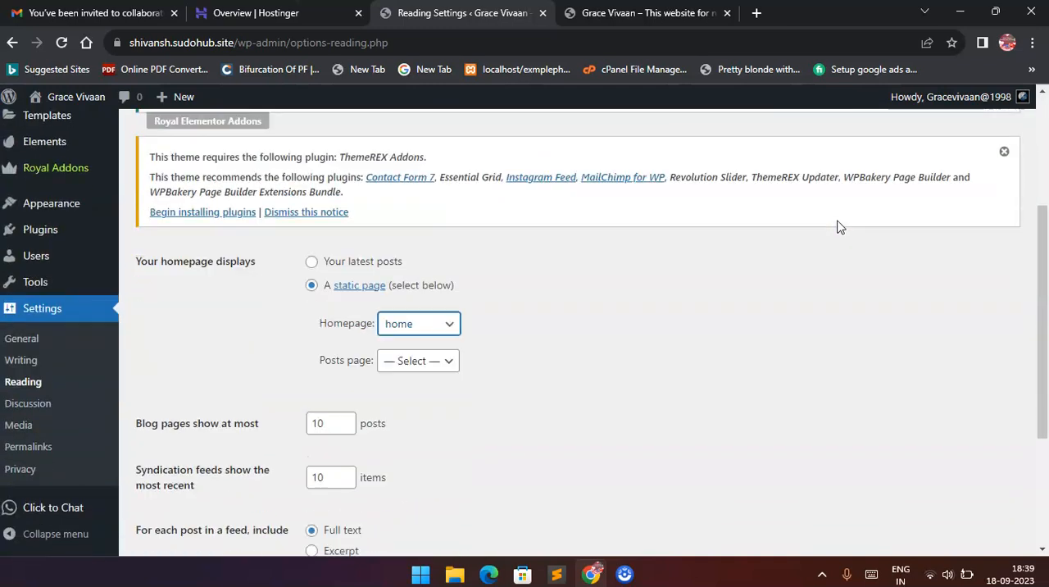
{"action": "left_click", "coordinate": [182, 477]}
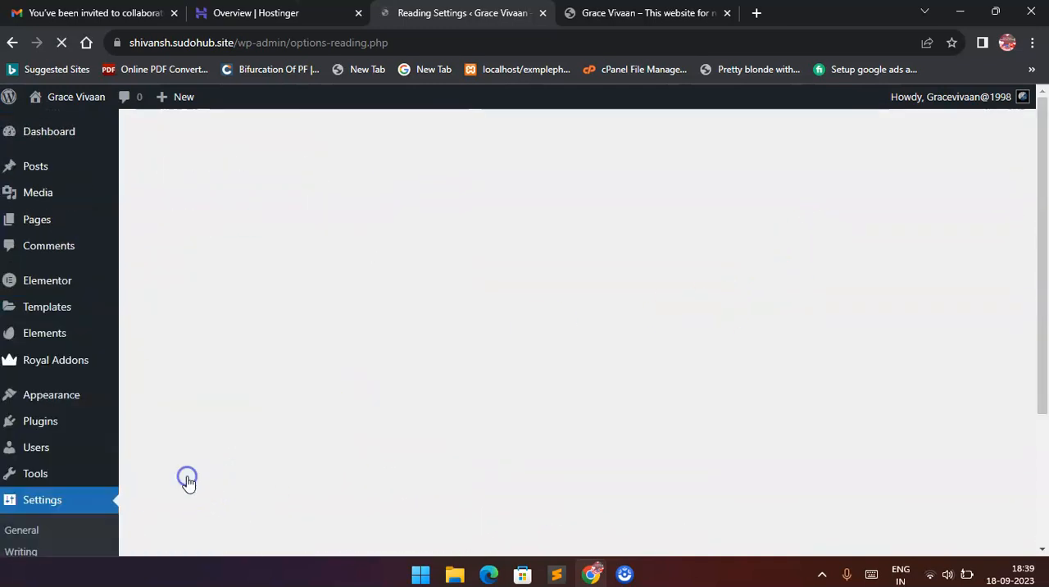
Load the live site's root address, follow the home navigation link, and look over the page down to "Discover Your Perfect Property".
{"action": "left_click", "coordinate": [635, 15]}
{"action": "left_click", "coordinate": [176, 52]}
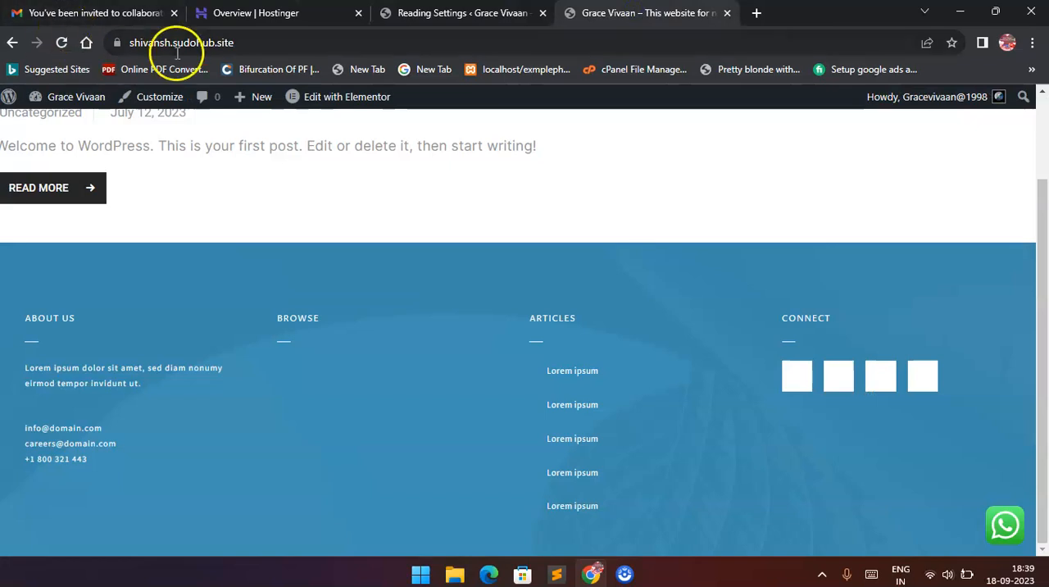
{"action": "key", "text": "Return"}
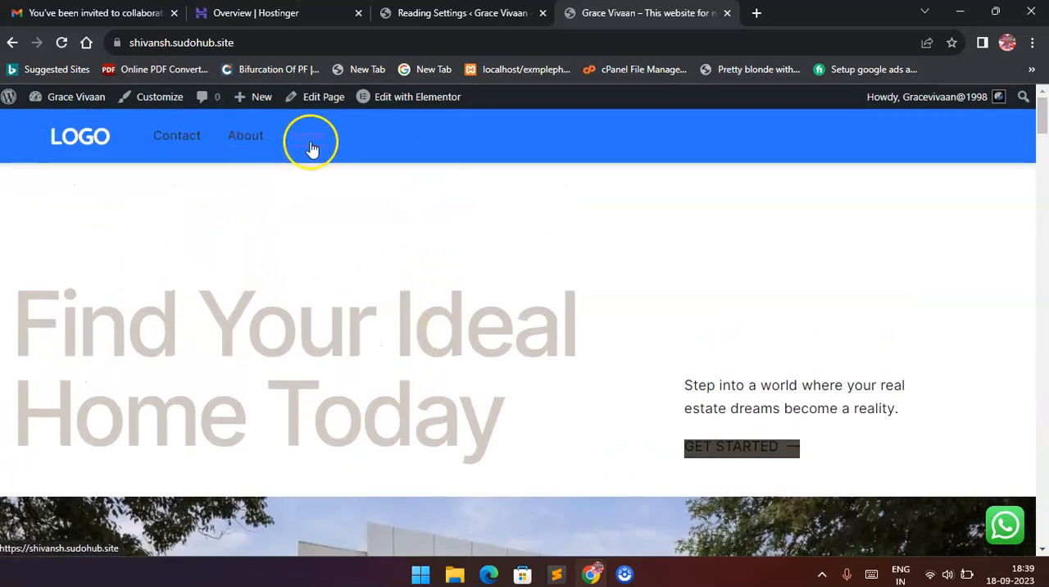
{"action": "left_click", "coordinate": [312, 146]}
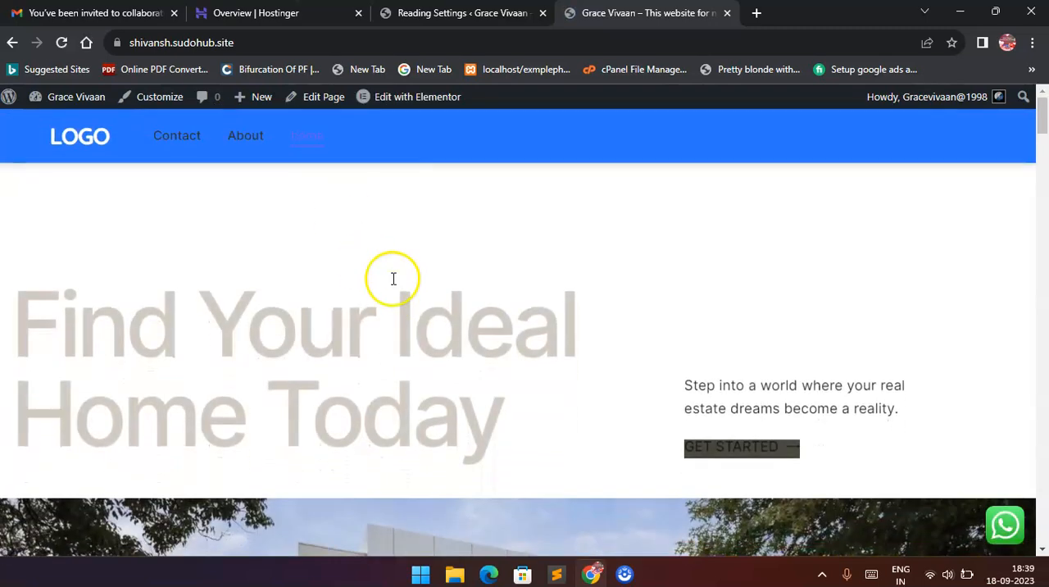
{"action": "scroll", "coordinate": [392, 277], "scroll_direction": "down", "scroll_amount": 2}
{"action": "scroll", "coordinate": [393, 278], "scroll_direction": "down", "scroll_amount": 8}
{"action": "scroll", "coordinate": [392, 283], "scroll_direction": "up", "scroll_amount": 3}
{"action": "scroll", "coordinate": [393, 284], "scroll_direction": "up", "scroll_amount": 4}
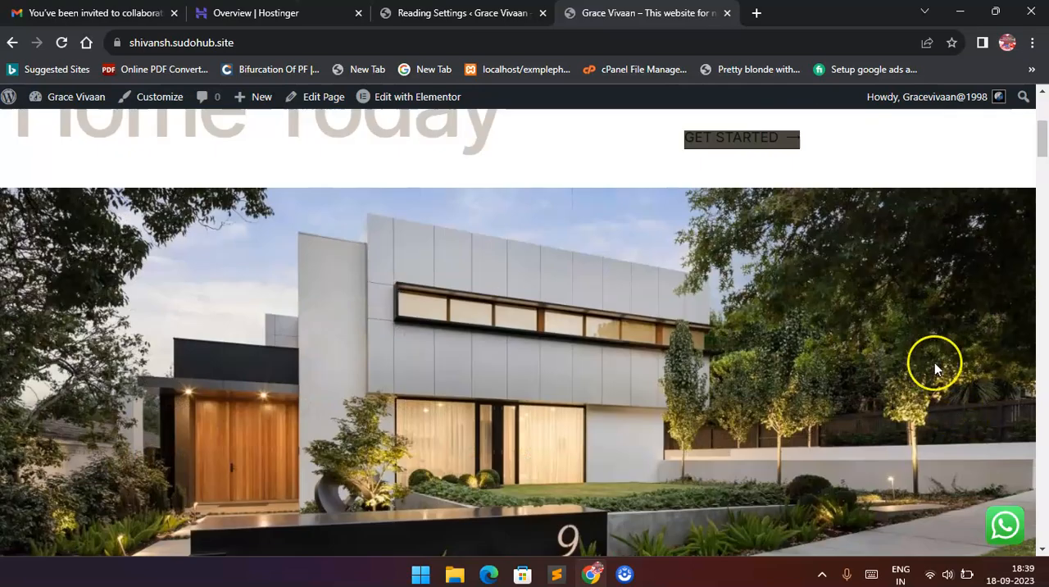
{"action": "scroll", "coordinate": [934, 362], "scroll_direction": "down", "scroll_amount": 3}
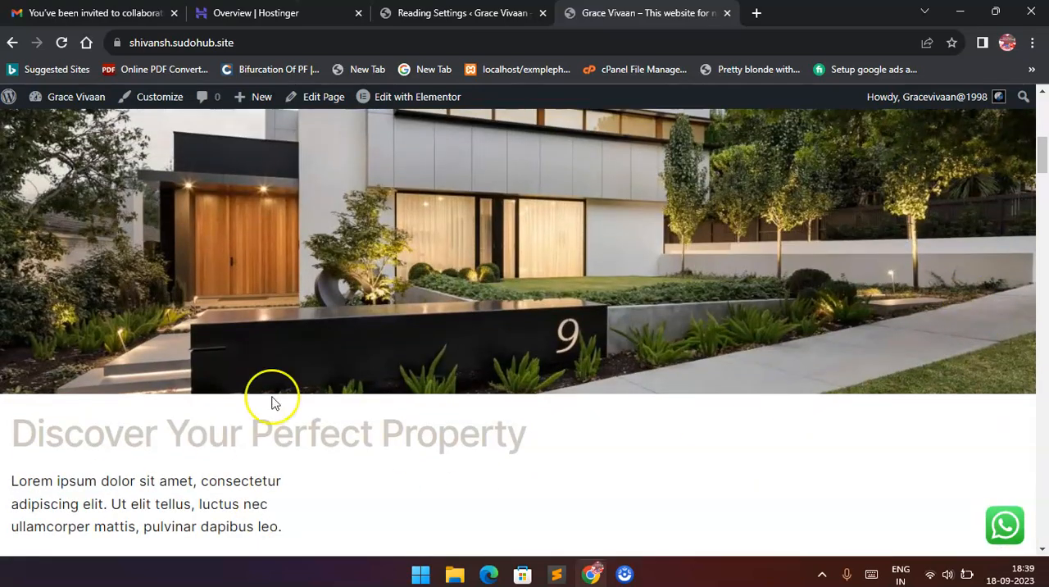
{"action": "scroll", "coordinate": [345, 321], "scroll_direction": "up", "scroll_amount": 4}
{"action": "scroll", "coordinate": [272, 191], "scroll_direction": "up", "scroll_amount": 3}
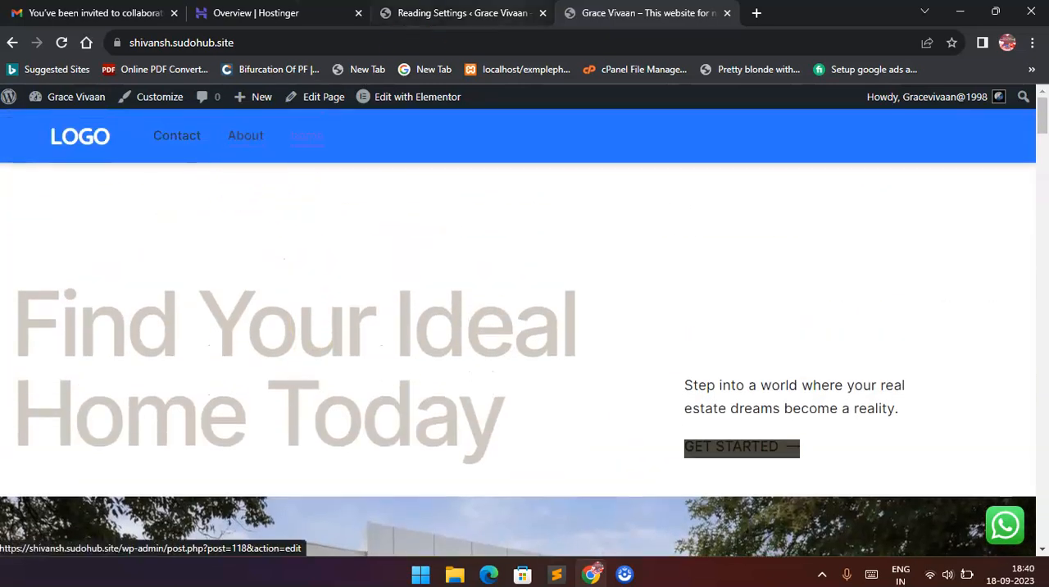
Return to the WordPress dashboard, list the installed Envato template kits, and open the Realist kit.
{"action": "left_click", "coordinate": [457, 14]}
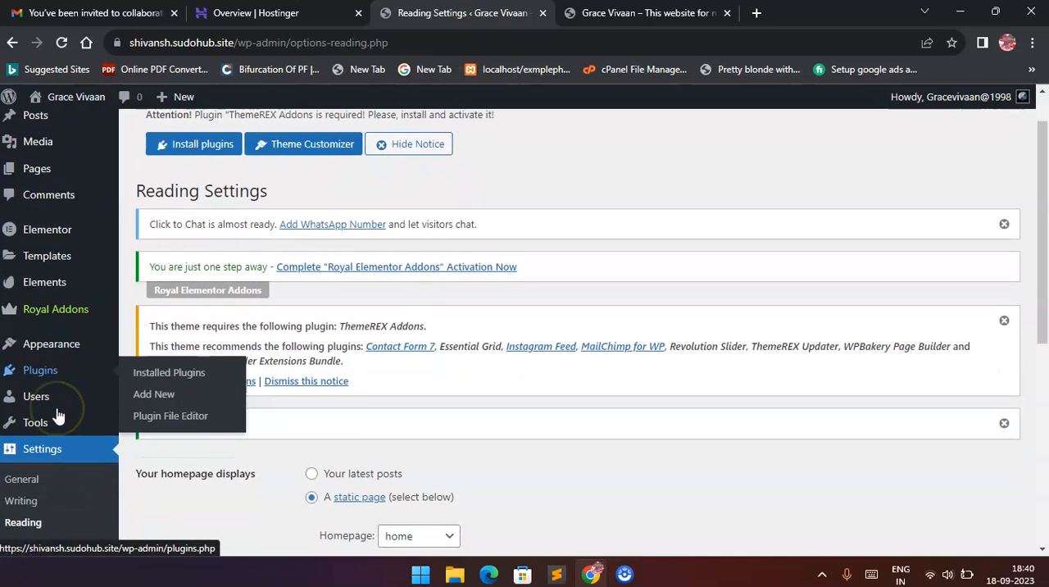
{"action": "scroll", "coordinate": [52, 419], "scroll_direction": "down", "scroll_amount": 1}
{"action": "mouse_move", "coordinate": [61, 288]}
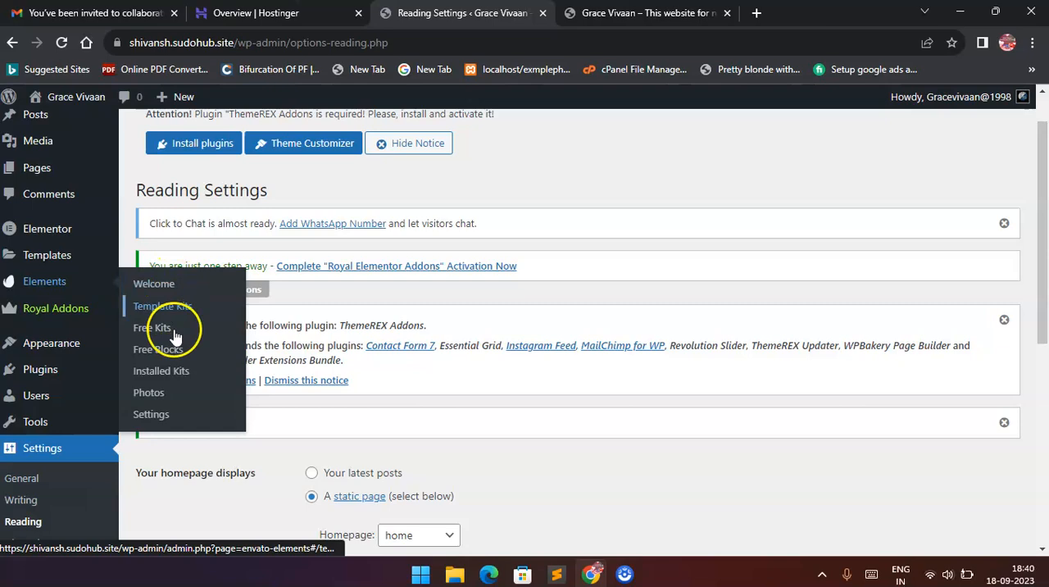
{"action": "left_click", "coordinate": [177, 370]}
{"action": "scroll", "coordinate": [344, 307], "scroll_direction": "down", "scroll_amount": 1}
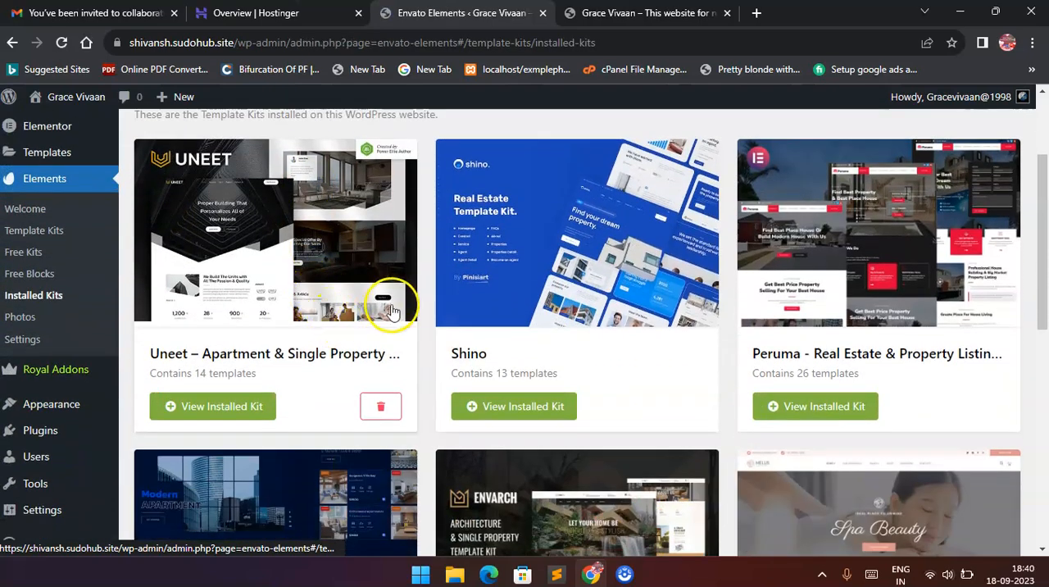
{"action": "scroll", "coordinate": [639, 291], "scroll_direction": "down", "scroll_amount": 6}
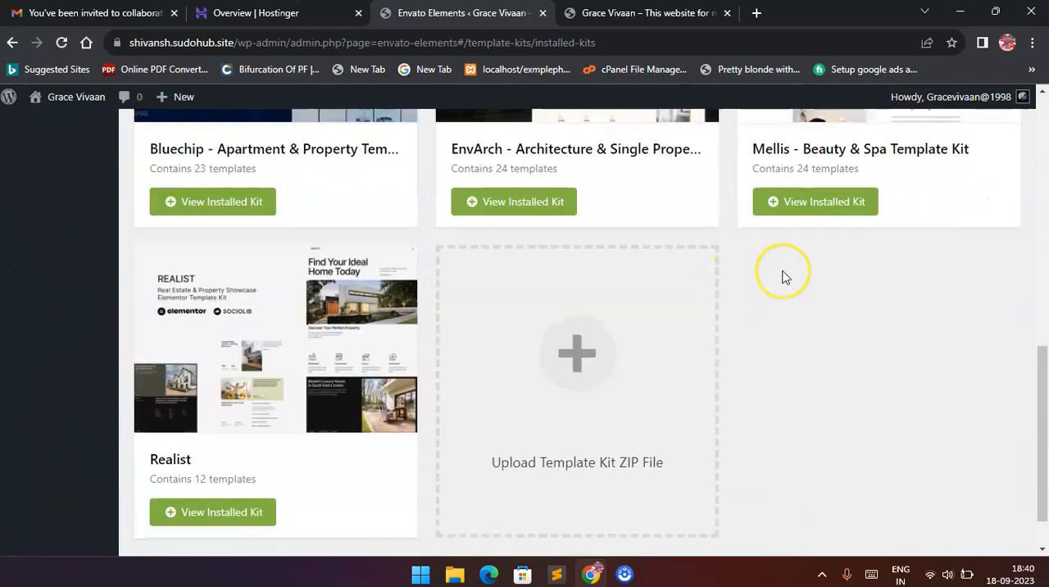
{"action": "scroll", "coordinate": [782, 277], "scroll_direction": "down", "scroll_amount": 1}
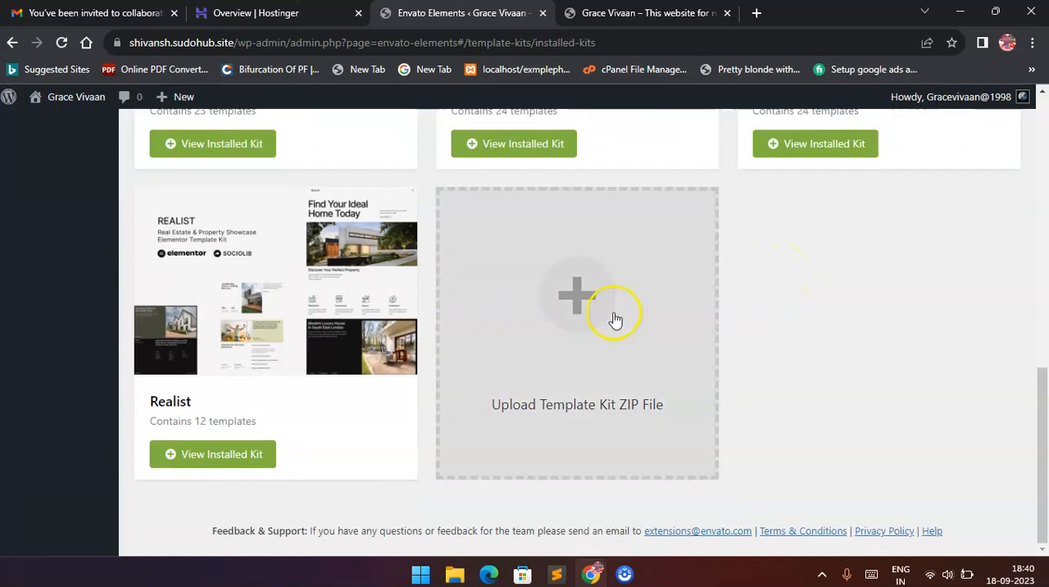
{"action": "left_click", "coordinate": [266, 353]}
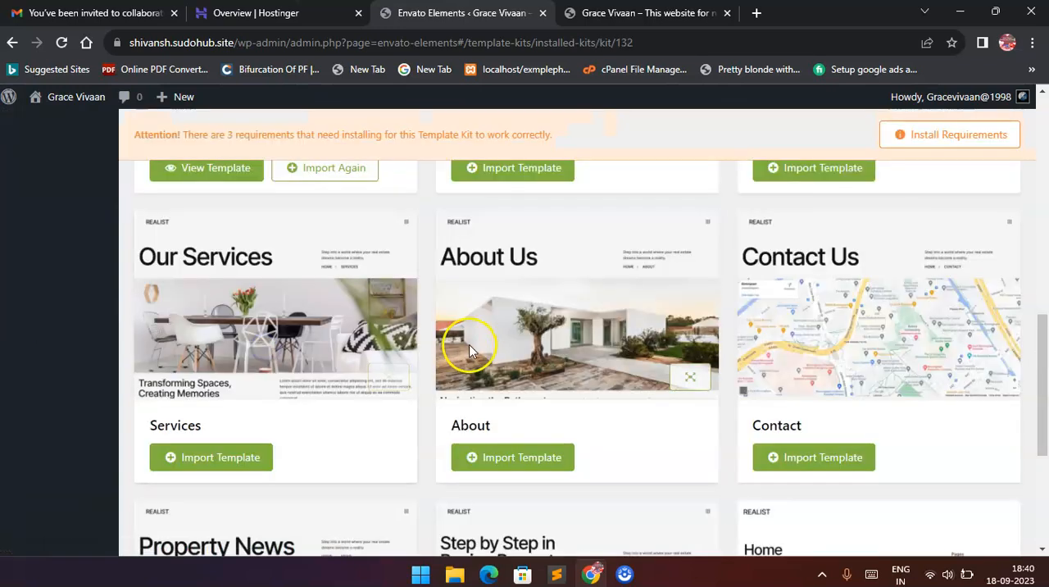
Import the Single List and Property List templates from the Realist kit.
{"action": "scroll", "coordinate": [658, 336], "scroll_direction": "down", "scroll_amount": 2}
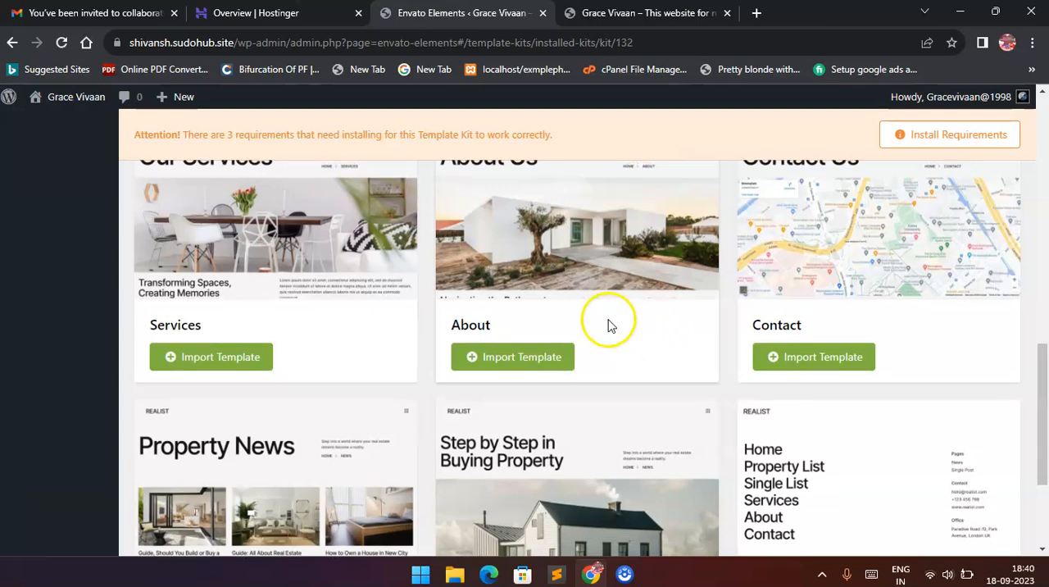
{"action": "scroll", "coordinate": [609, 325], "scroll_direction": "up", "scroll_amount": 2}
{"action": "scroll", "coordinate": [439, 322], "scroll_direction": "up", "scroll_amount": 5}
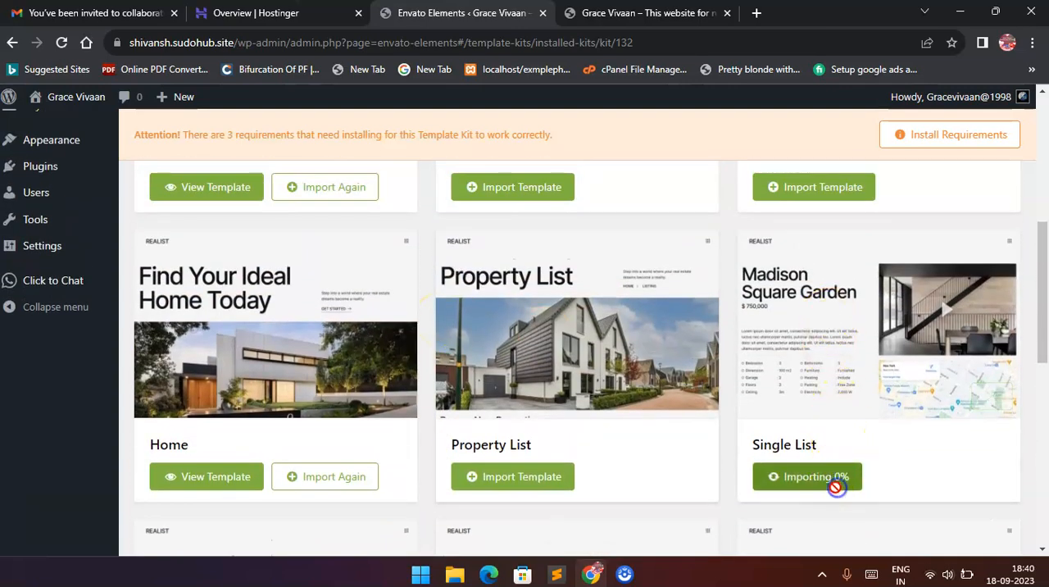
{"action": "scroll", "coordinate": [832, 467], "scroll_direction": "up", "scroll_amount": 3}
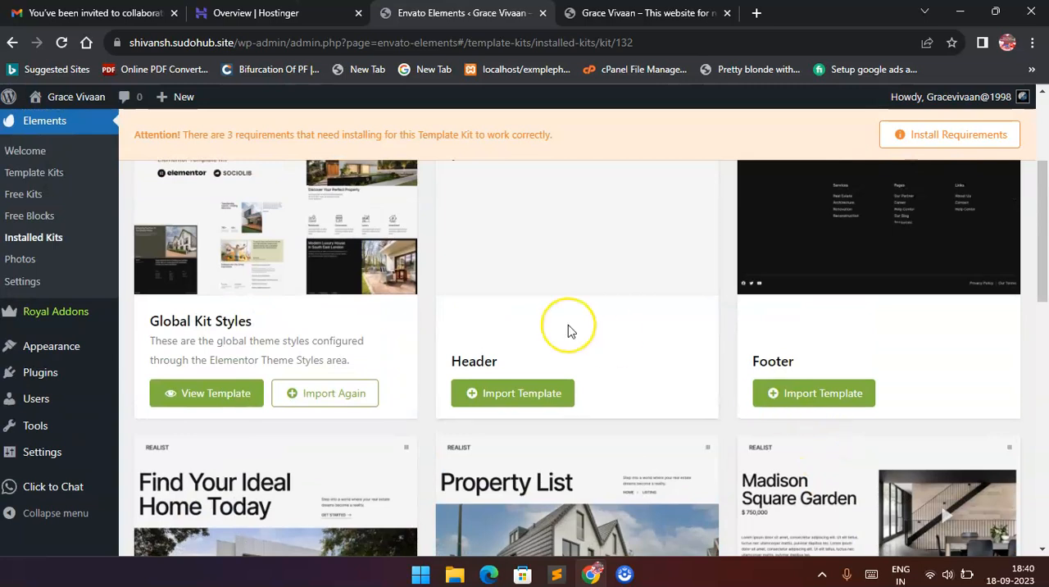
{"action": "scroll", "coordinate": [472, 350], "scroll_direction": "up", "scroll_amount": 1}
{"action": "scroll", "coordinate": [287, 356], "scroll_direction": "down", "scroll_amount": 2}
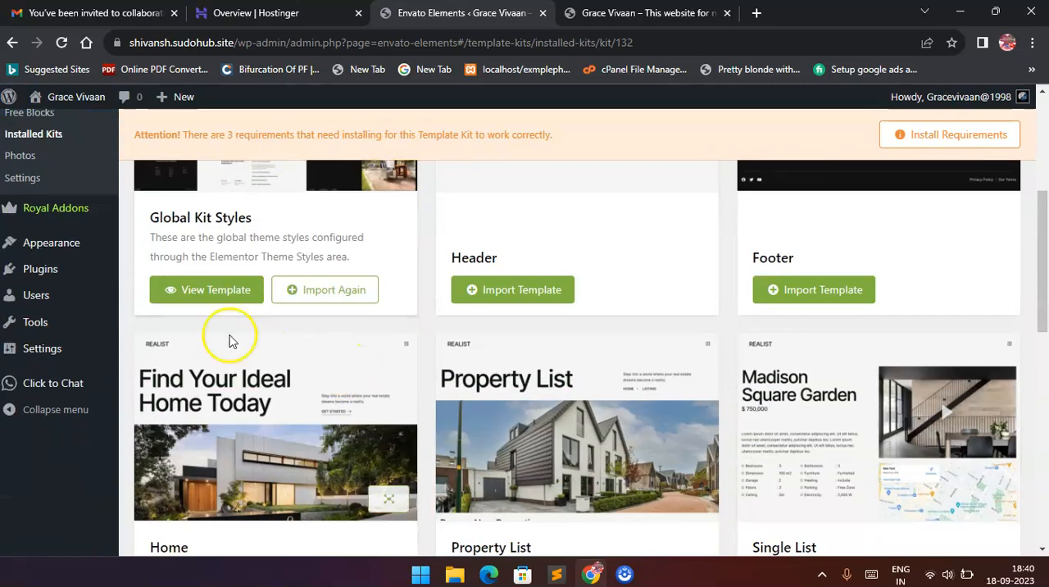
{"action": "scroll", "coordinate": [271, 320], "scroll_direction": "down", "scroll_amount": 3}
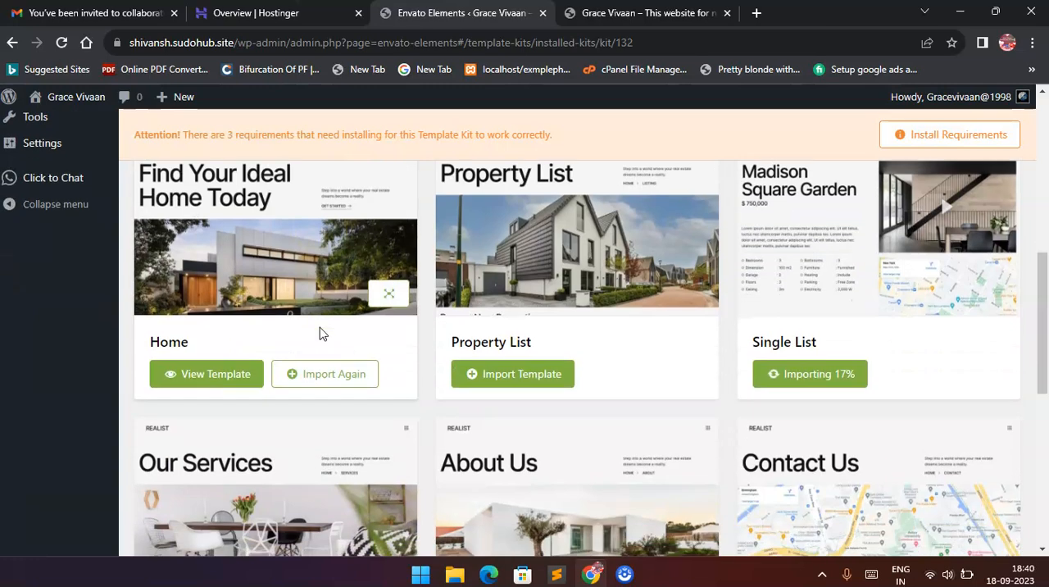
{"action": "left_click", "coordinate": [550, 375]}
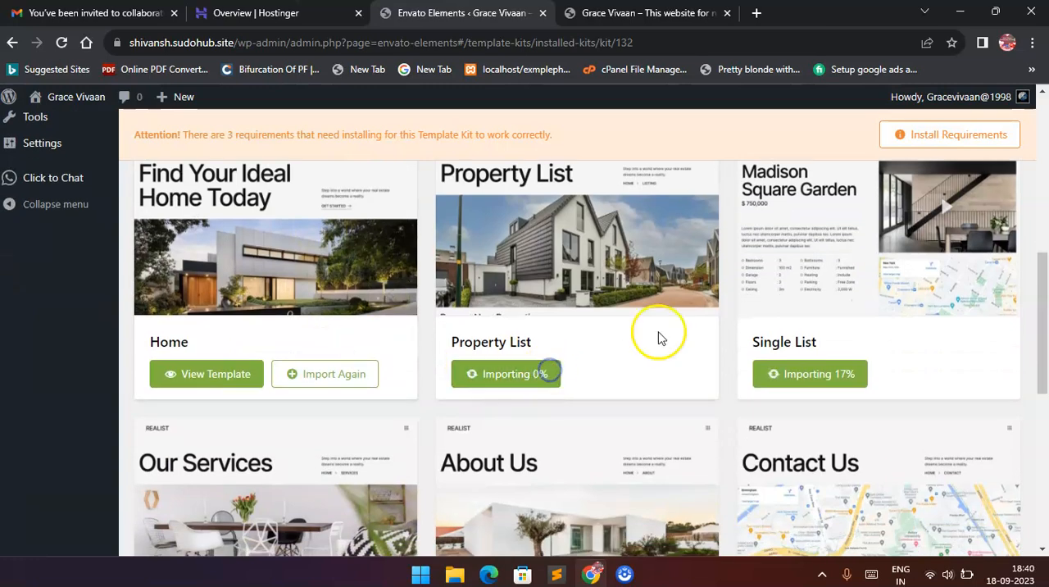
Import the Services, About, Contact, Post and News templates of the Realist kit.
{"action": "scroll", "coordinate": [786, 337], "scroll_direction": "down", "scroll_amount": 2}
{"action": "scroll", "coordinate": [317, 398], "scroll_direction": "down", "scroll_amount": 3}
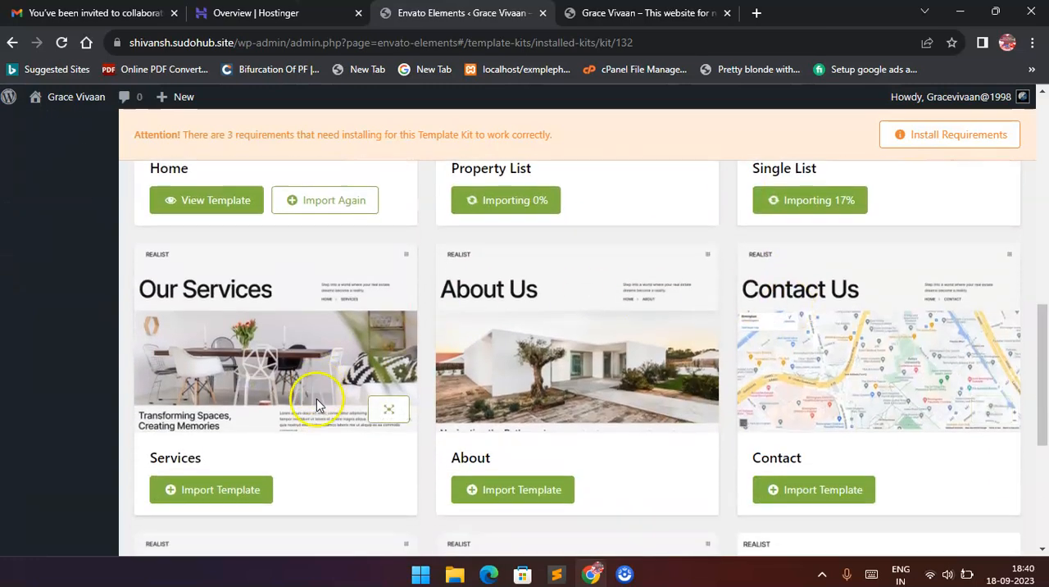
{"action": "left_click", "coordinate": [196, 305]}
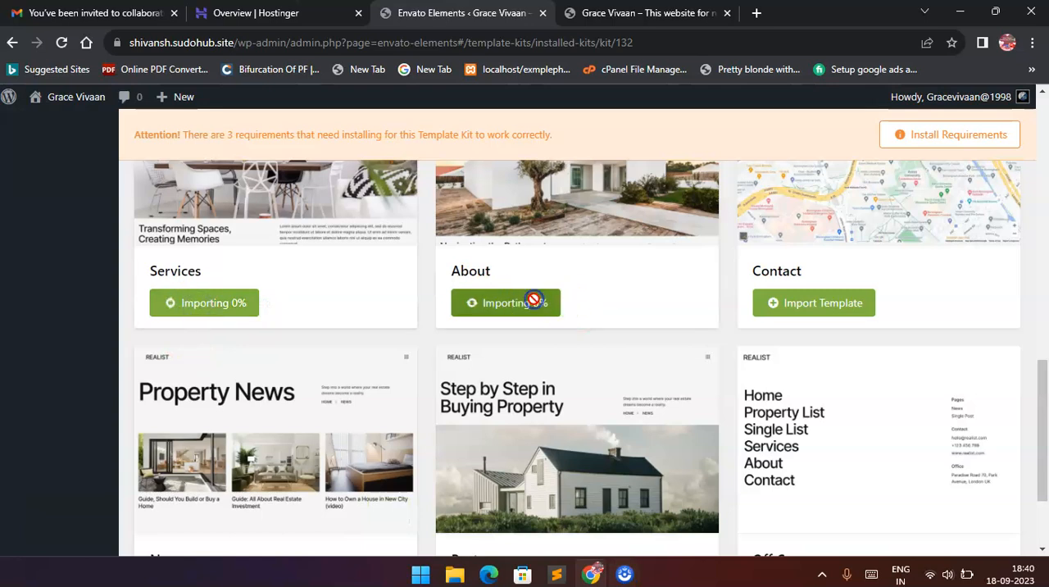
{"action": "scroll", "coordinate": [846, 307], "scroll_direction": "down", "scroll_amount": 2}
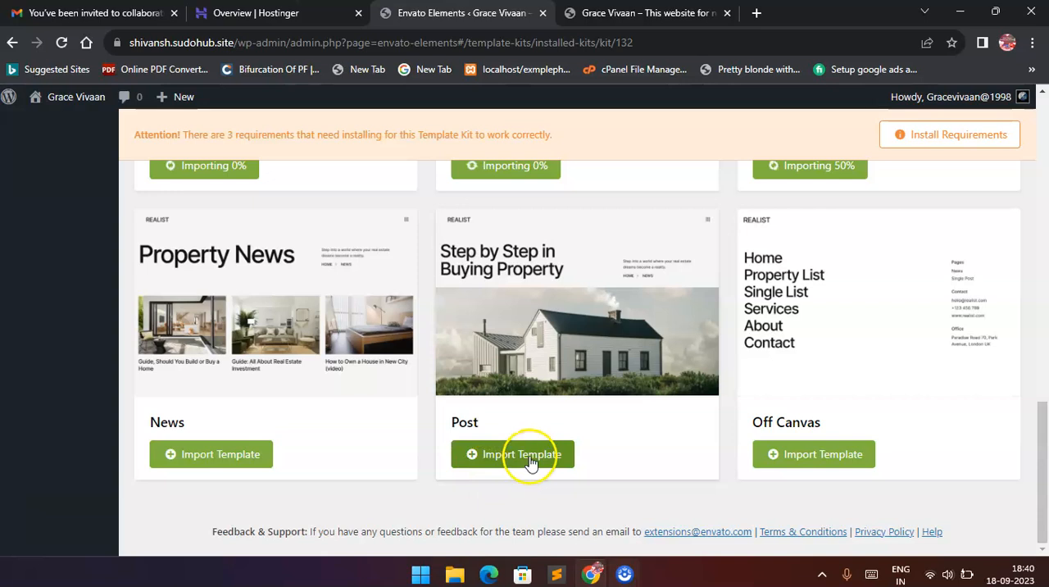
{"action": "left_click", "coordinate": [250, 453]}
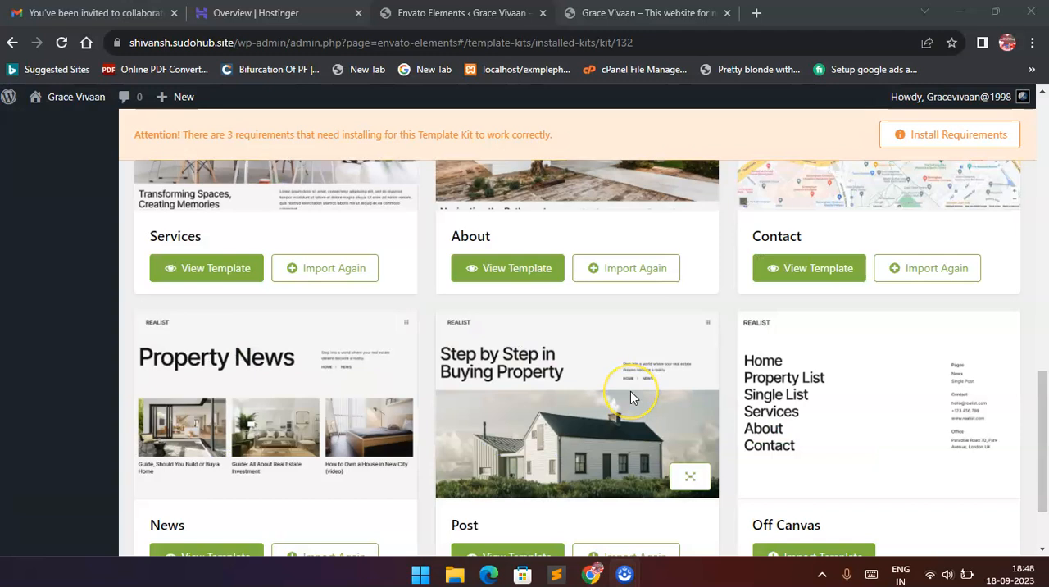
Install the Realist kit's missing requirements: the ElementsKit Lite plugin and Elementor's default color and typography scheme settings.
{"action": "scroll", "coordinate": [630, 397], "scroll_direction": "down", "scroll_amount": 2}
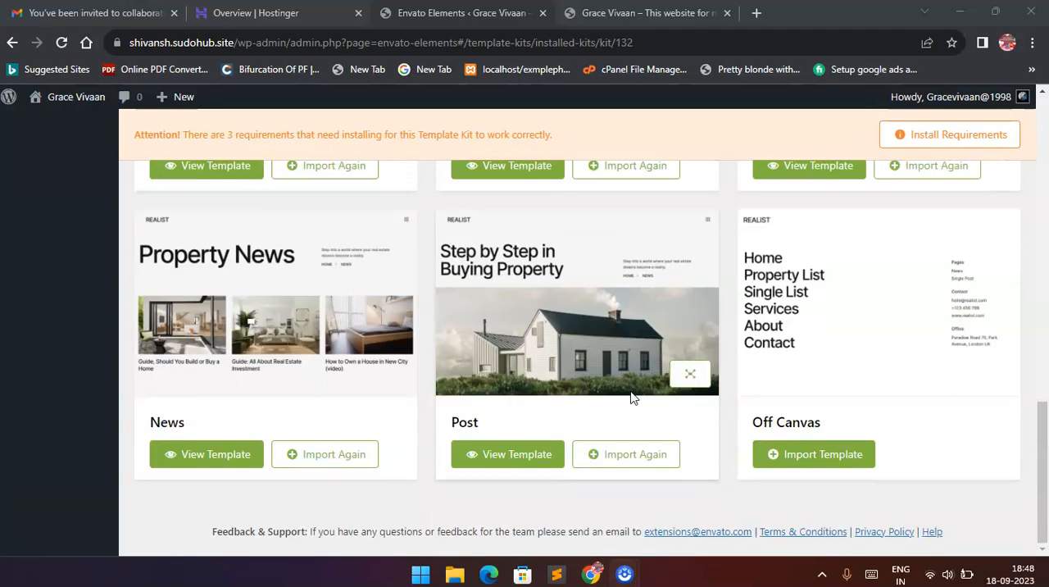
{"action": "scroll", "coordinate": [631, 397], "scroll_direction": "up", "scroll_amount": 1}
{"action": "scroll", "coordinate": [631, 398], "scroll_direction": "down", "scroll_amount": 1}
{"action": "scroll", "coordinate": [631, 397], "scroll_direction": "up", "scroll_amount": 8}
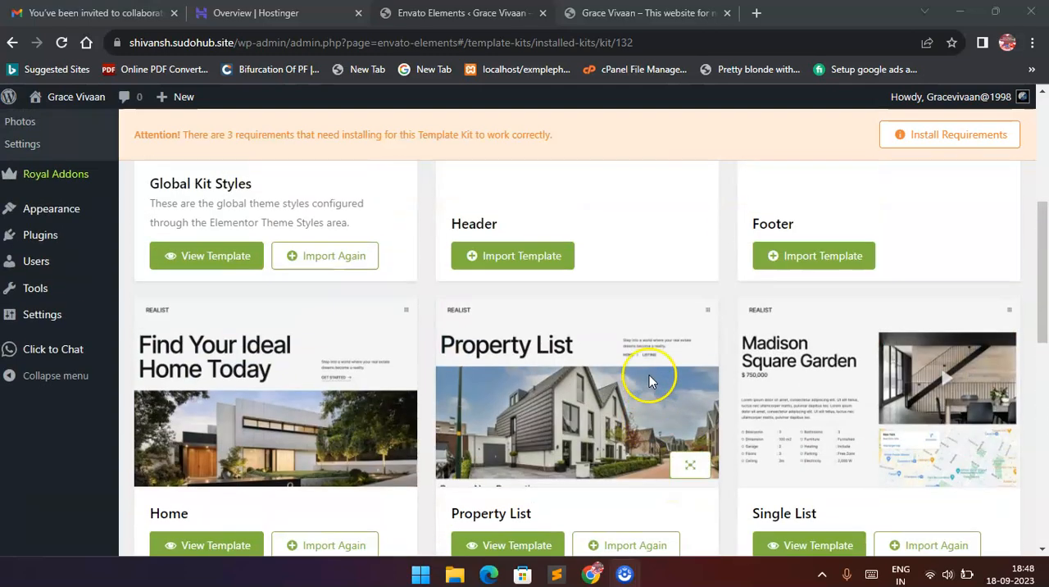
{"action": "scroll", "coordinate": [649, 374], "scroll_direction": "up", "scroll_amount": 3}
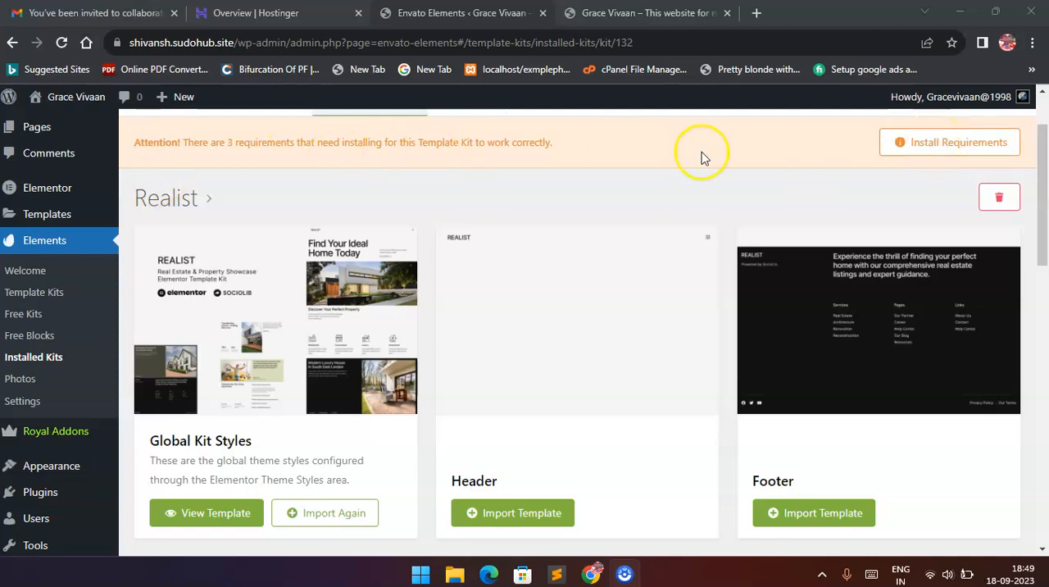
{"action": "left_click", "coordinate": [953, 148]}
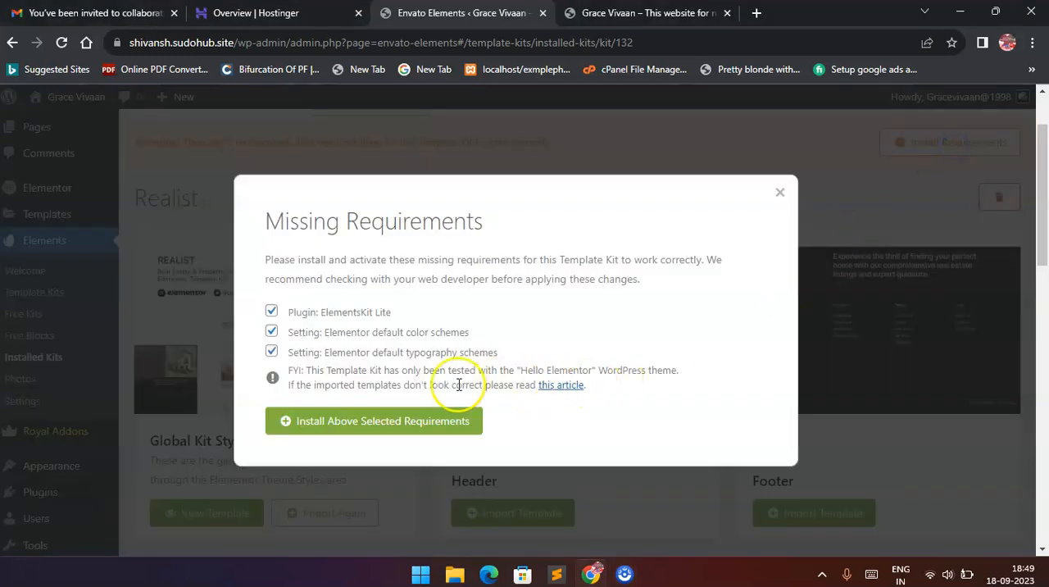
{"action": "left_click", "coordinate": [336, 421]}
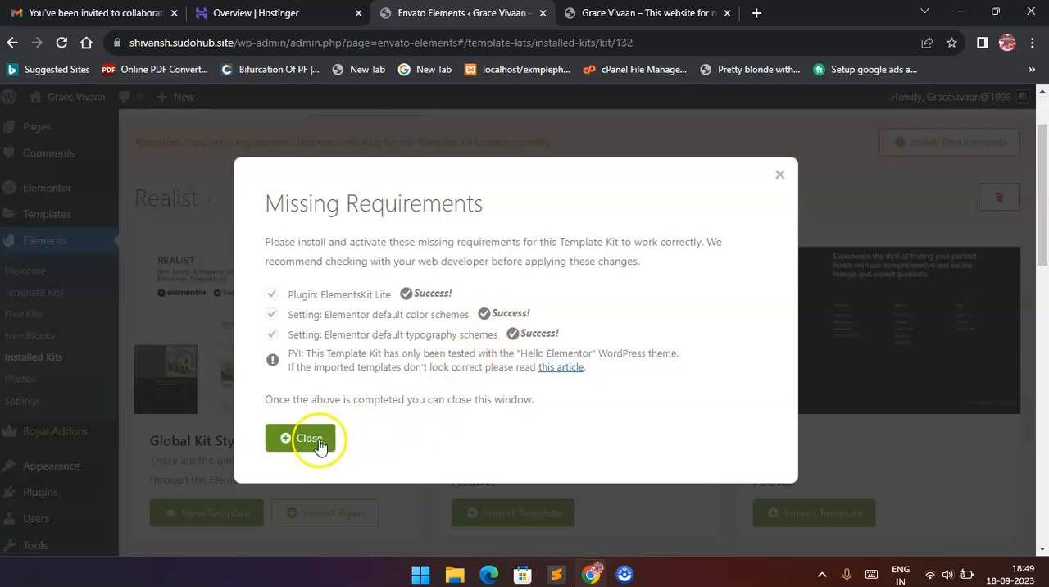
{"action": "left_click", "coordinate": [319, 442]}
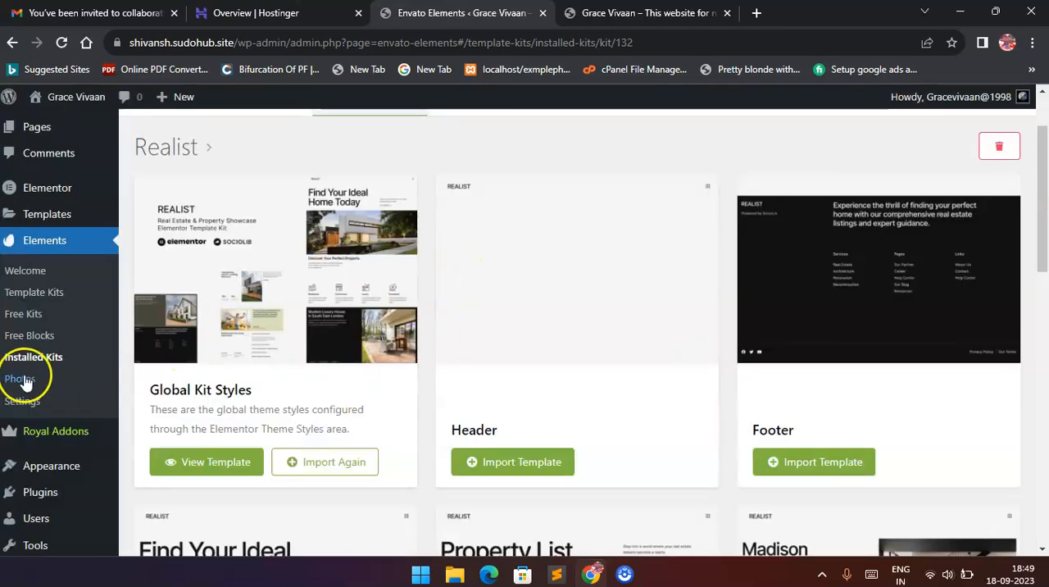
Check the installed plugins list for ElementsKit Lite and the other Elementor plugins.
{"action": "scroll", "coordinate": [36, 348], "scroll_direction": "down", "scroll_amount": 2}
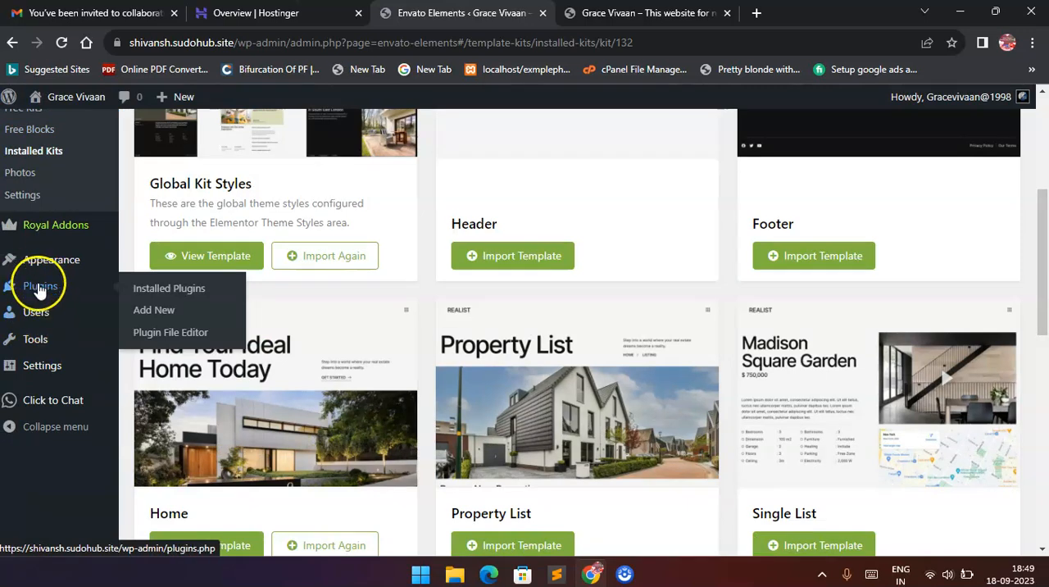
{"action": "left_click", "coordinate": [39, 286]}
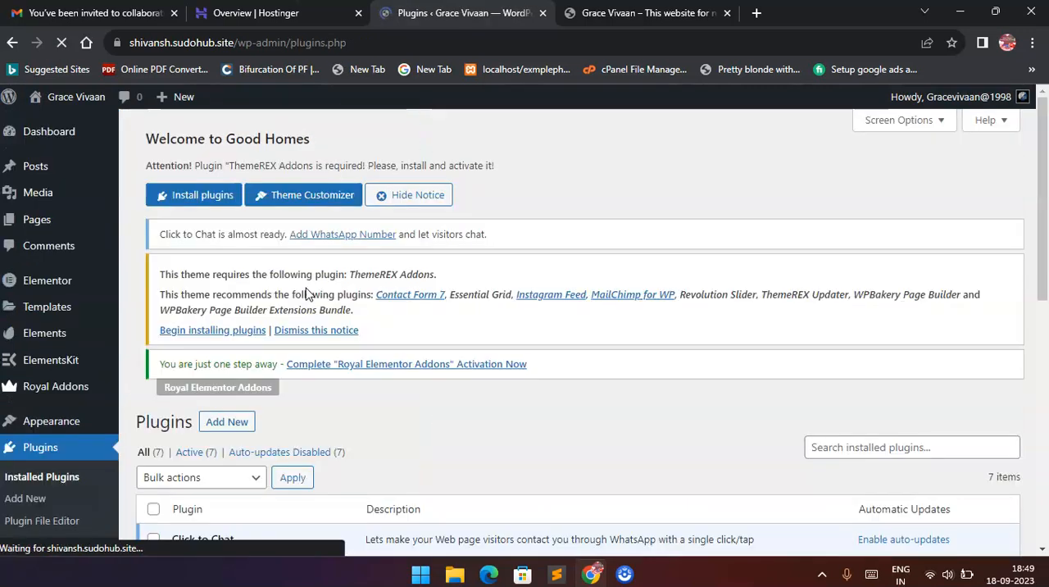
{"action": "scroll", "coordinate": [308, 293], "scroll_direction": "down", "scroll_amount": 8}
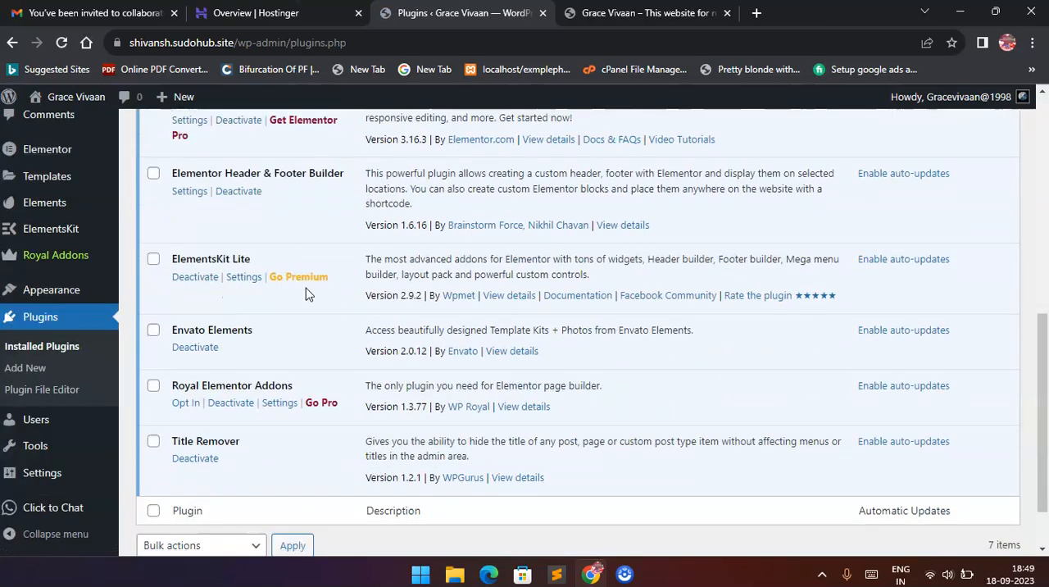
{"action": "scroll", "coordinate": [307, 294], "scroll_direction": "down", "scroll_amount": 1}
{"action": "scroll", "coordinate": [307, 293], "scroll_direction": "up", "scroll_amount": 2}
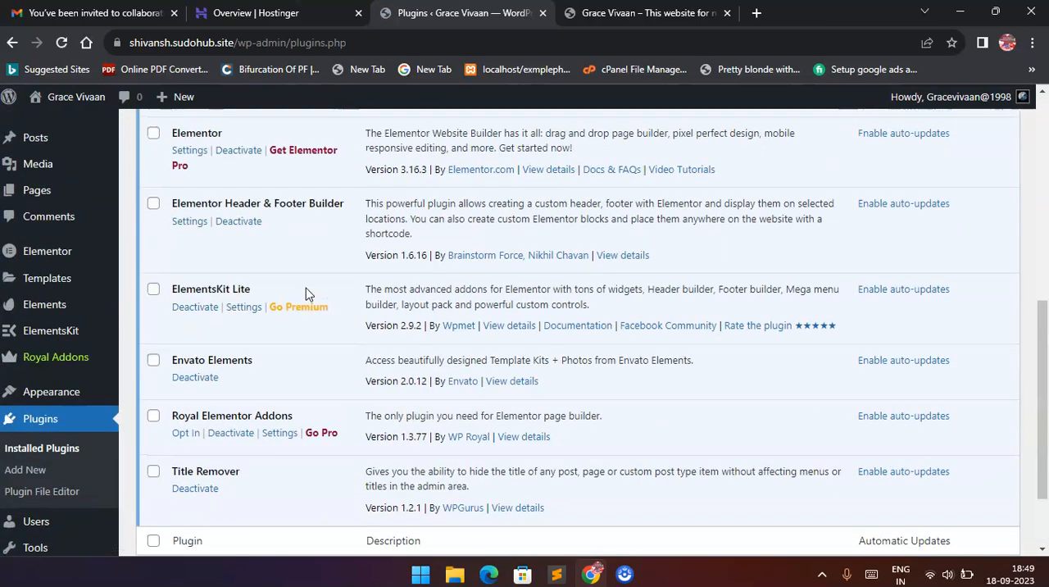
{"action": "scroll", "coordinate": [305, 294], "scroll_direction": "up", "scroll_amount": 5}
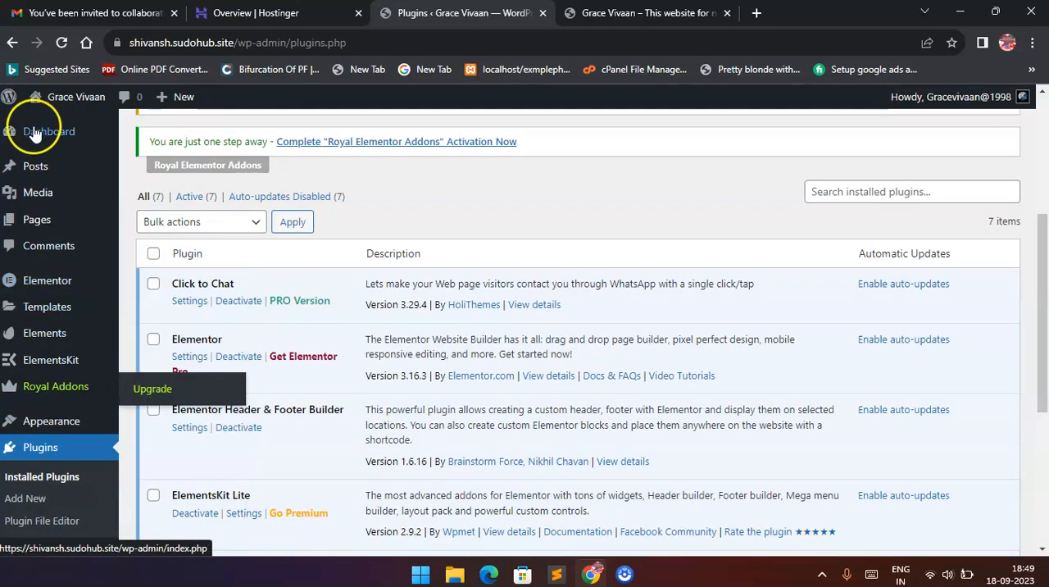
Find the "About" page in the list of all pages and open it for editing with Elementor.
{"action": "mouse_move", "coordinate": [47, 226]}
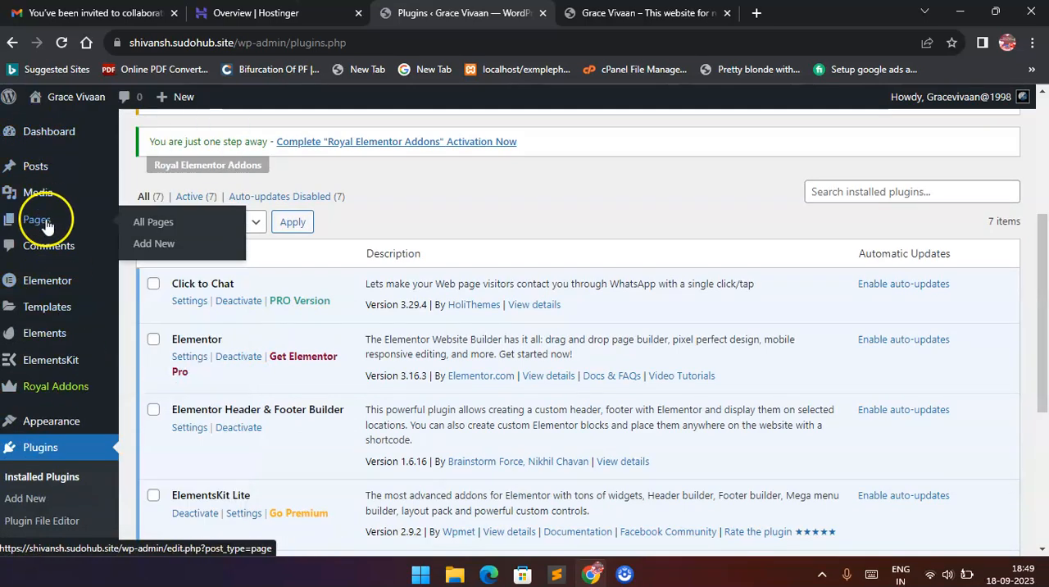
{"action": "left_click", "coordinate": [148, 222]}
{"action": "scroll", "coordinate": [291, 326], "scroll_direction": "down", "scroll_amount": 3}
{"action": "scroll", "coordinate": [291, 326], "scroll_direction": "down", "scroll_amount": 1}
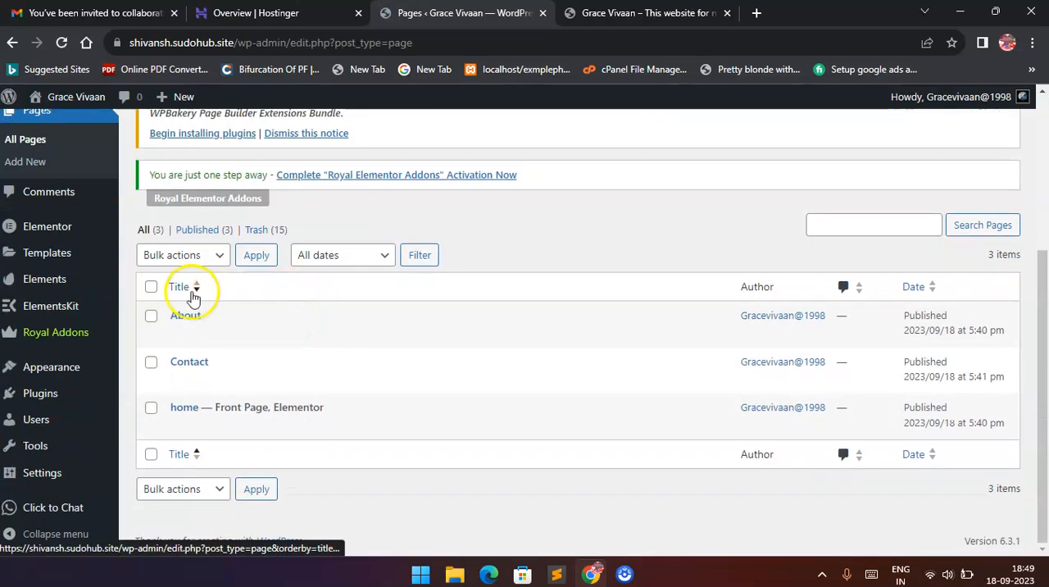
{"action": "left_click", "coordinate": [179, 334]}
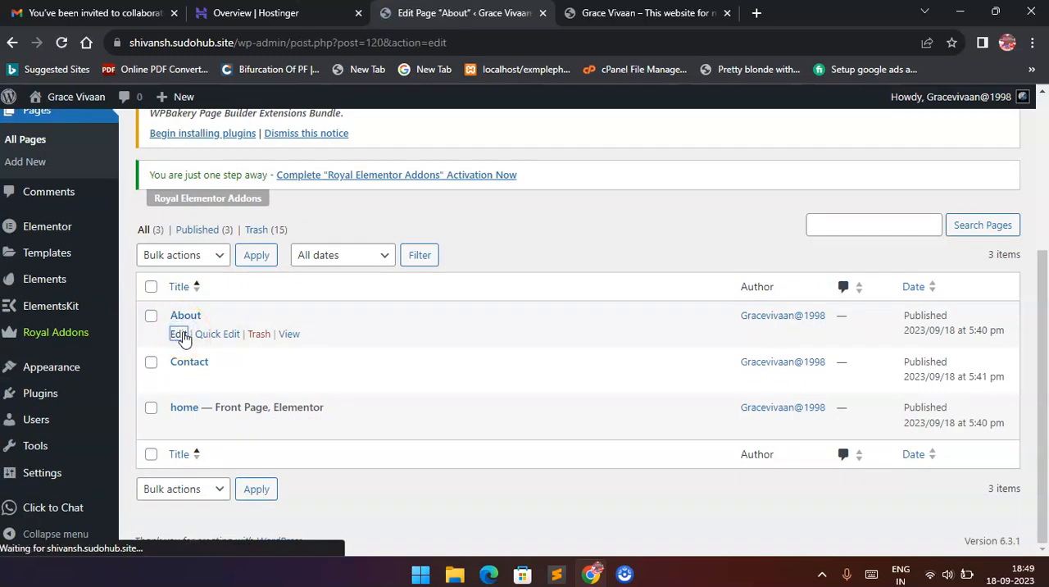
{"action": "left_click", "coordinate": [302, 117]}
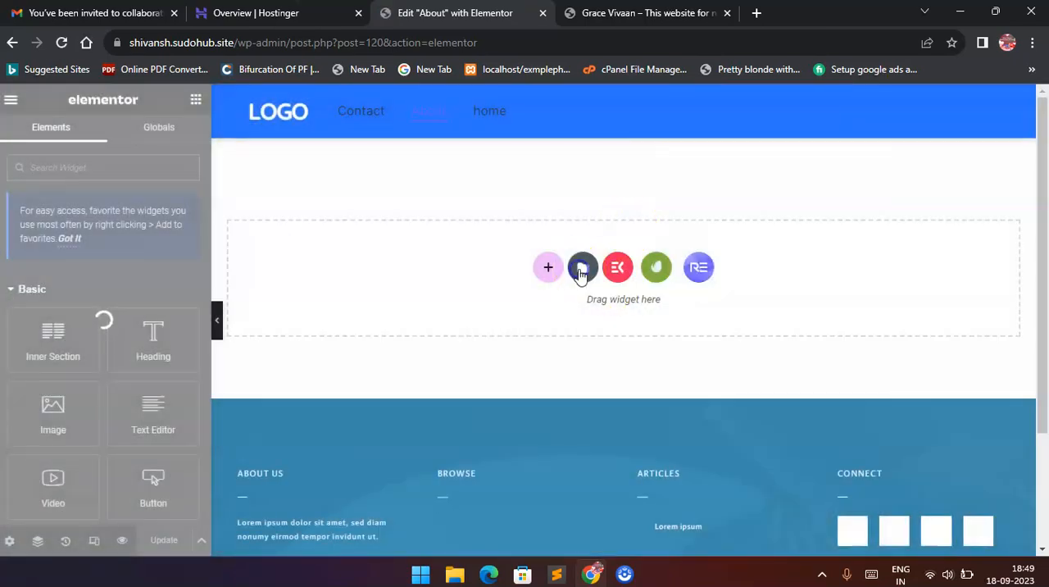
Insert the saved "About" page template from My Templates into the About page and look over the inserted content.
{"action": "left_click", "coordinate": [580, 269]}
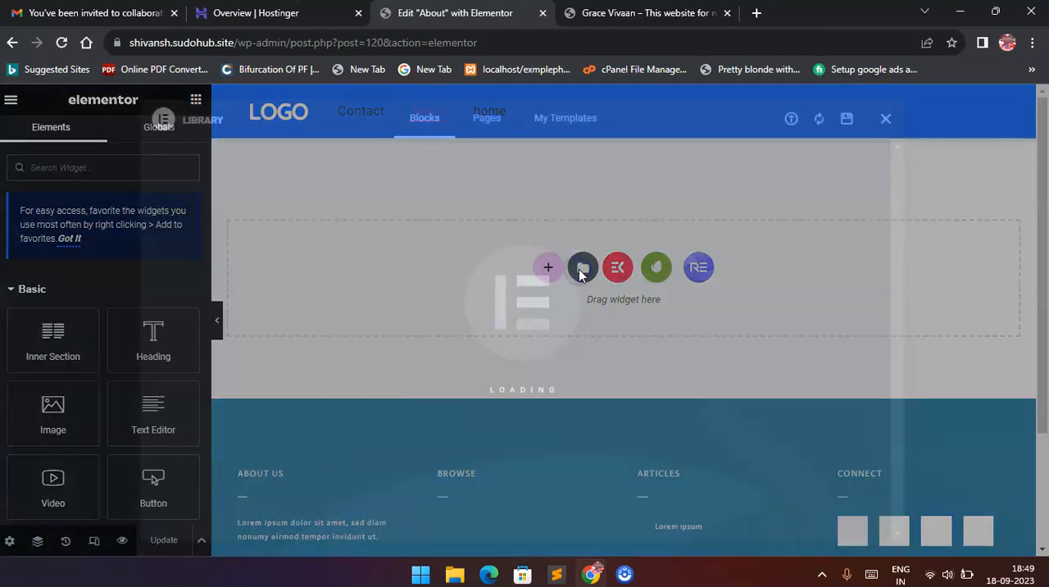
{"action": "left_click", "coordinate": [540, 131]}
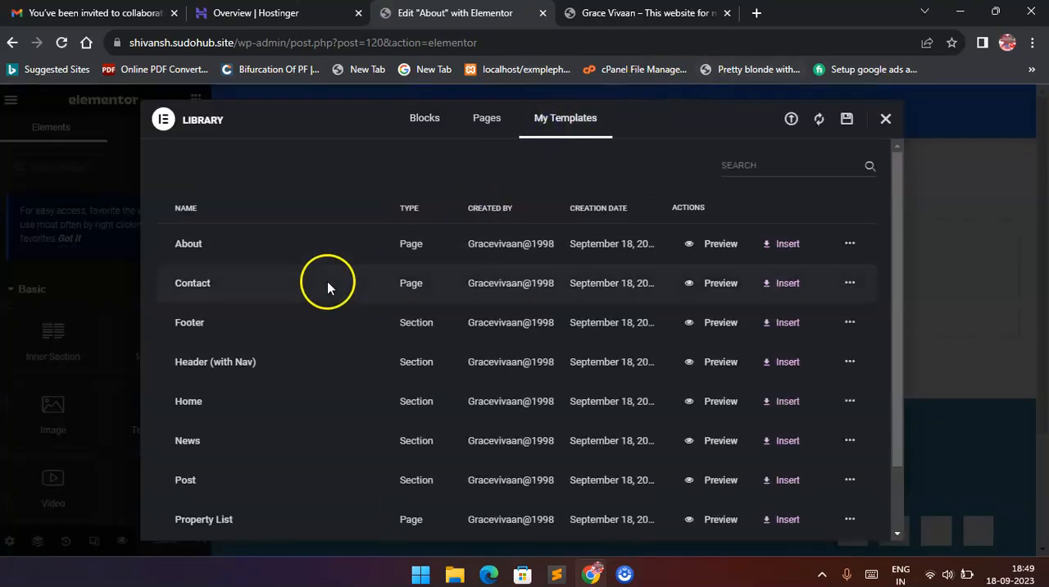
{"action": "left_click", "coordinate": [779, 254]}
{"action": "left_click", "coordinate": [634, 357]}
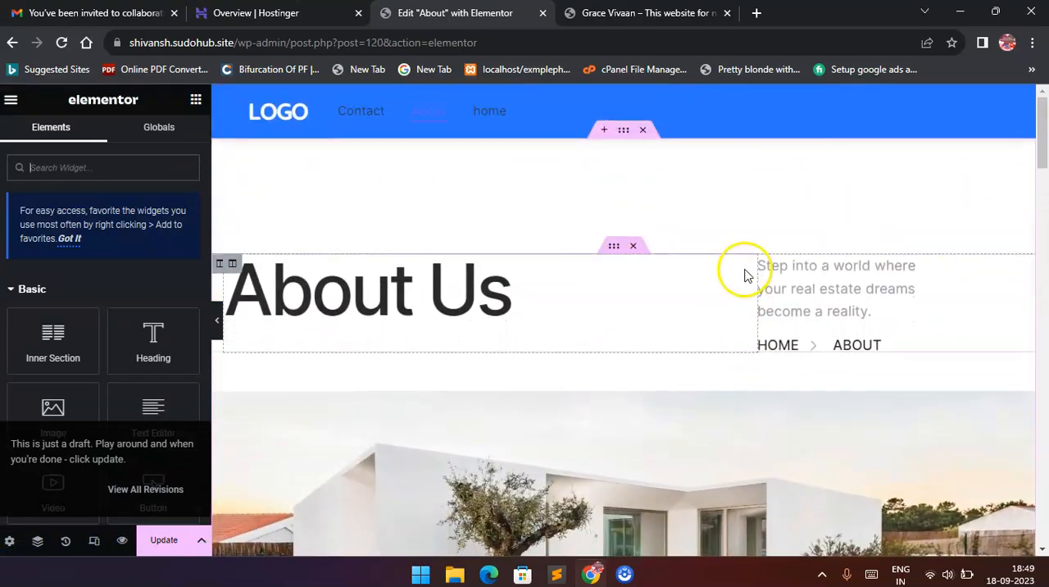
{"action": "scroll", "coordinate": [747, 283], "scroll_direction": "down", "scroll_amount": 7}
{"action": "scroll", "coordinate": [746, 287], "scroll_direction": "up", "scroll_amount": 4}
{"action": "scroll", "coordinate": [746, 286], "scroll_direction": "up", "scroll_amount": 3}
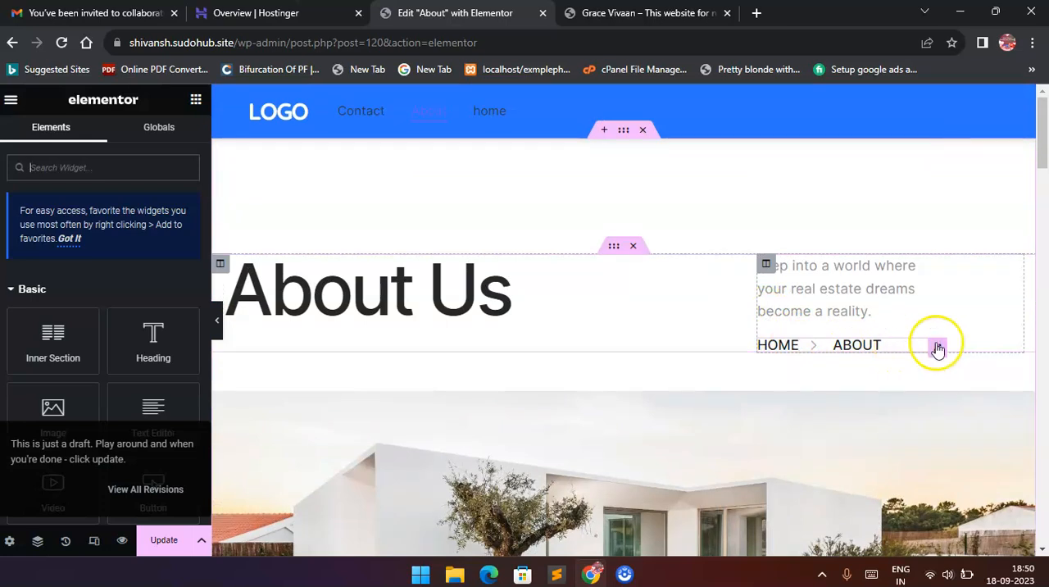
Delete the Home > About breadcrumb icon list beside the "About Us" heading and save the About page.
{"action": "left_click", "coordinate": [937, 347]}
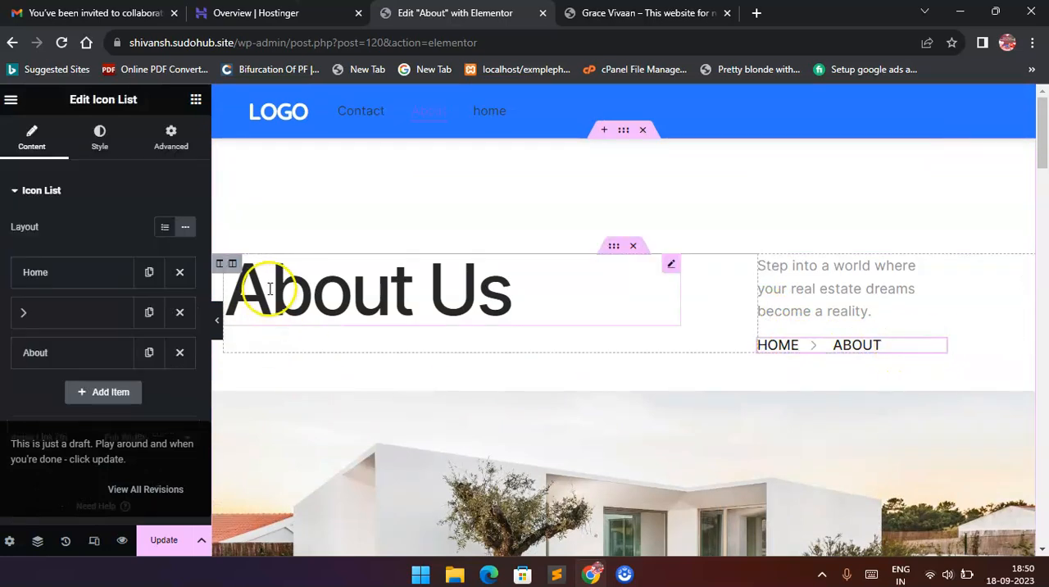
{"action": "left_click", "coordinate": [179, 272]}
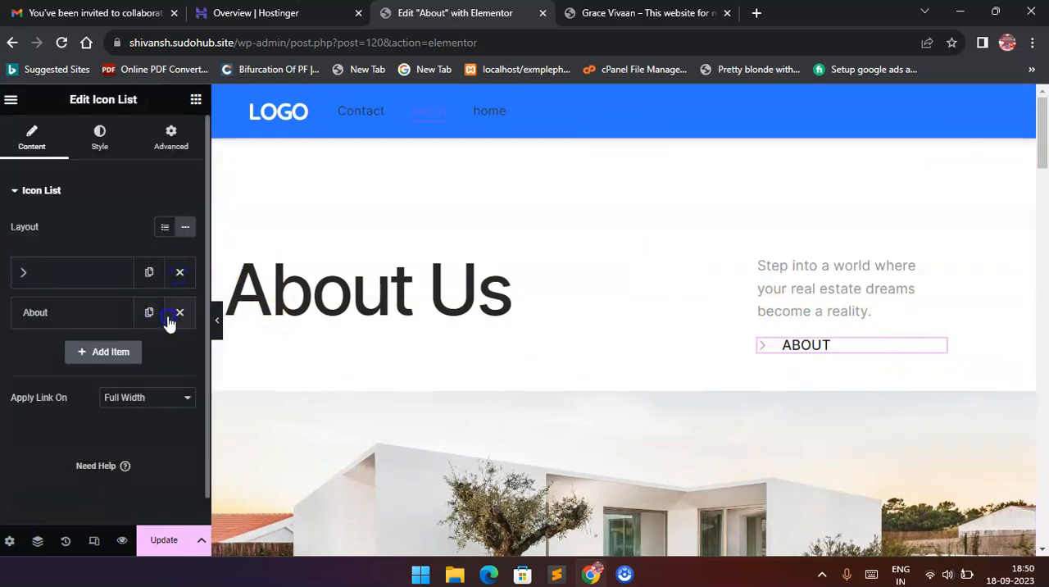
{"action": "left_click", "coordinate": [170, 319]}
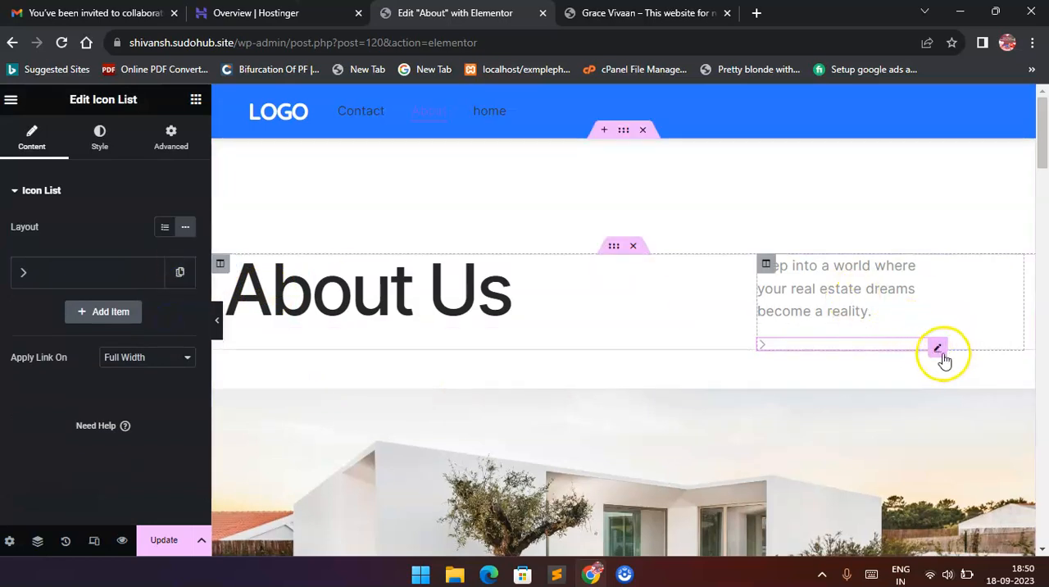
{"action": "right_click", "coordinate": [943, 359]}
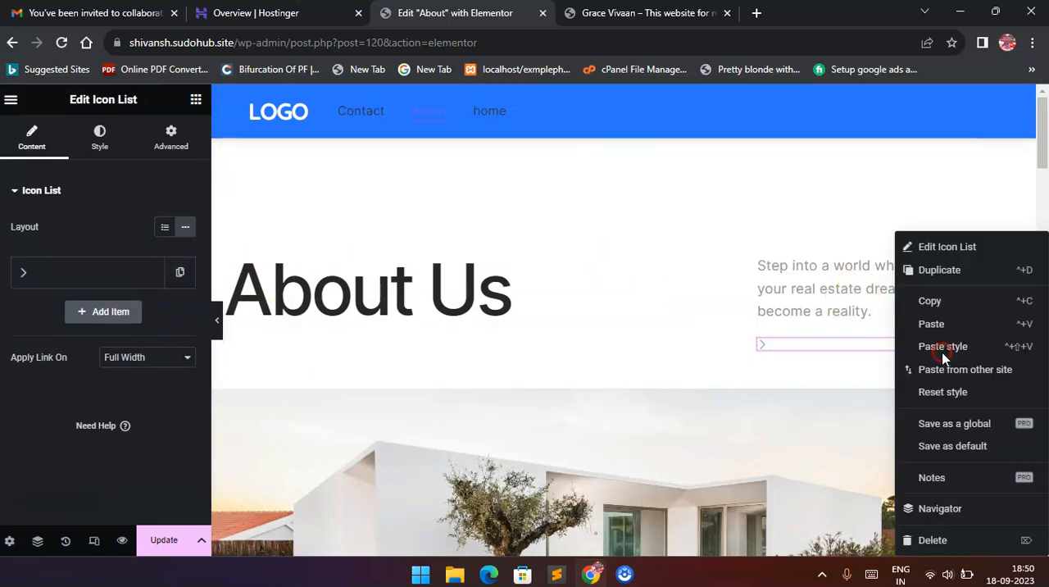
{"action": "left_click", "coordinate": [942, 538]}
{"action": "scroll", "coordinate": [631, 227], "scroll_direction": "down", "scroll_amount": 1}
{"action": "scroll", "coordinate": [636, 241], "scroll_direction": "up", "scroll_amount": 1}
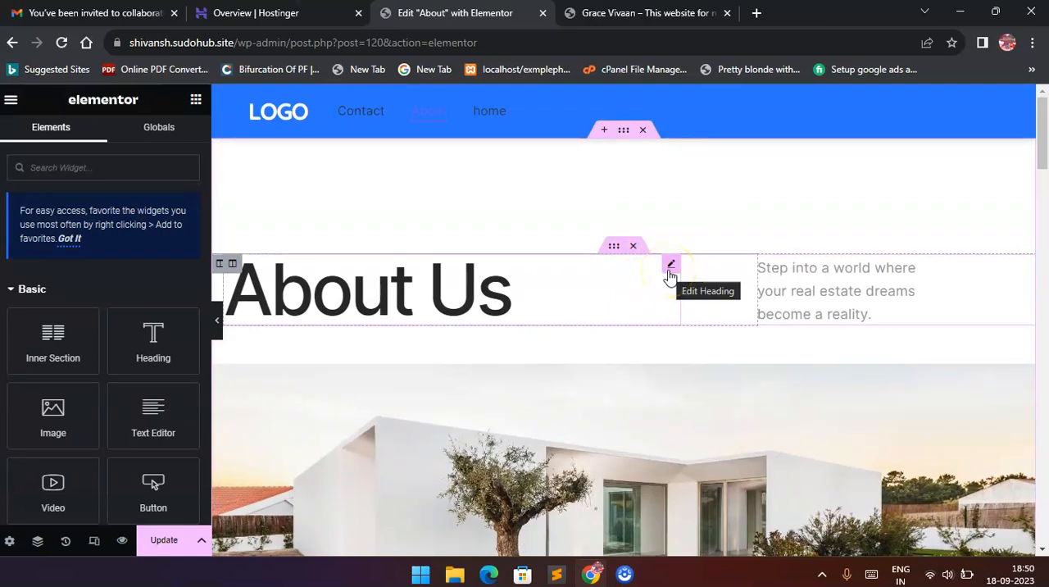
{"action": "scroll", "coordinate": [684, 277], "scroll_direction": "down", "scroll_amount": 5}
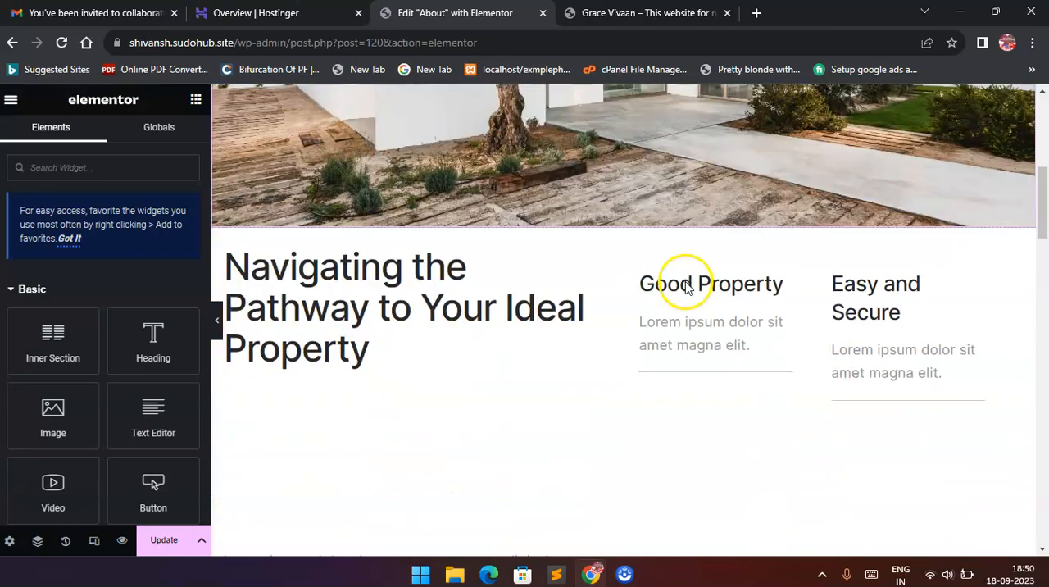
{"action": "left_click", "coordinate": [155, 540]}
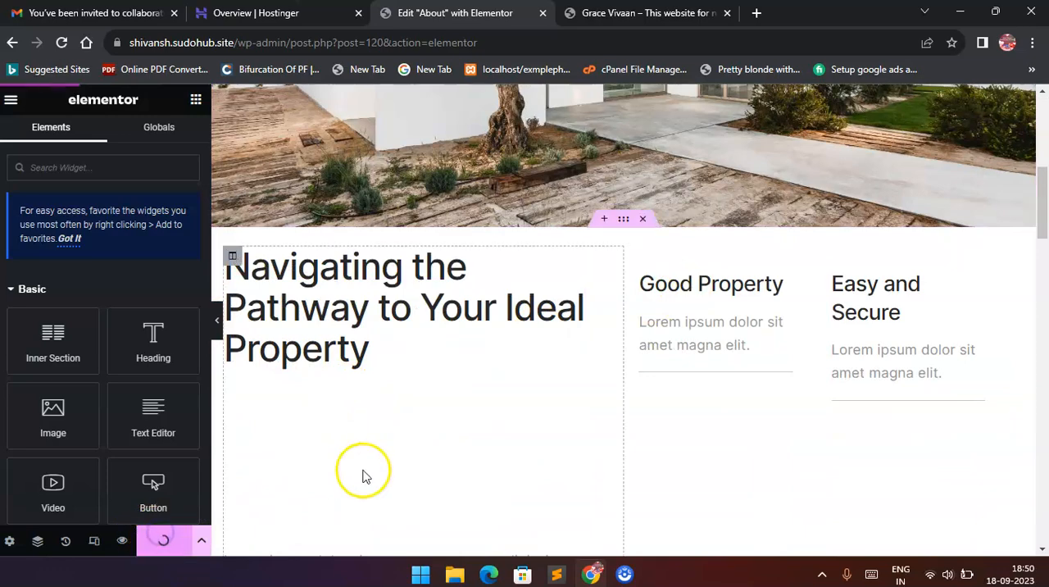
{"action": "scroll", "coordinate": [332, 427], "scroll_direction": "up", "scroll_amount": 3}
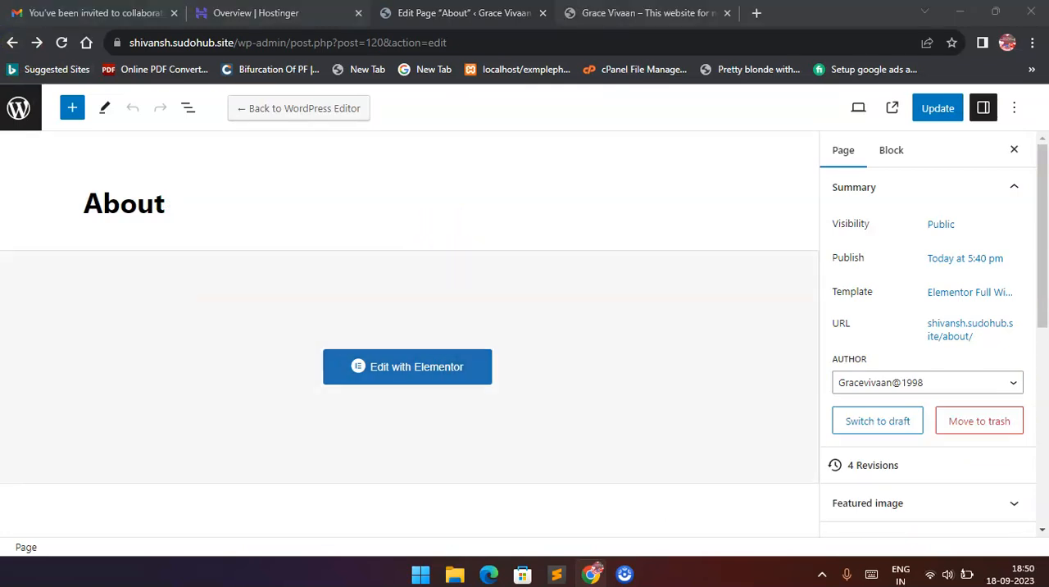
Return to the list of all pages and open the "Contact" page for editing with Elementor.
{"action": "left_click", "coordinate": [12, 42]}
{"action": "scroll", "coordinate": [302, 350], "scroll_direction": "down", "scroll_amount": 2}
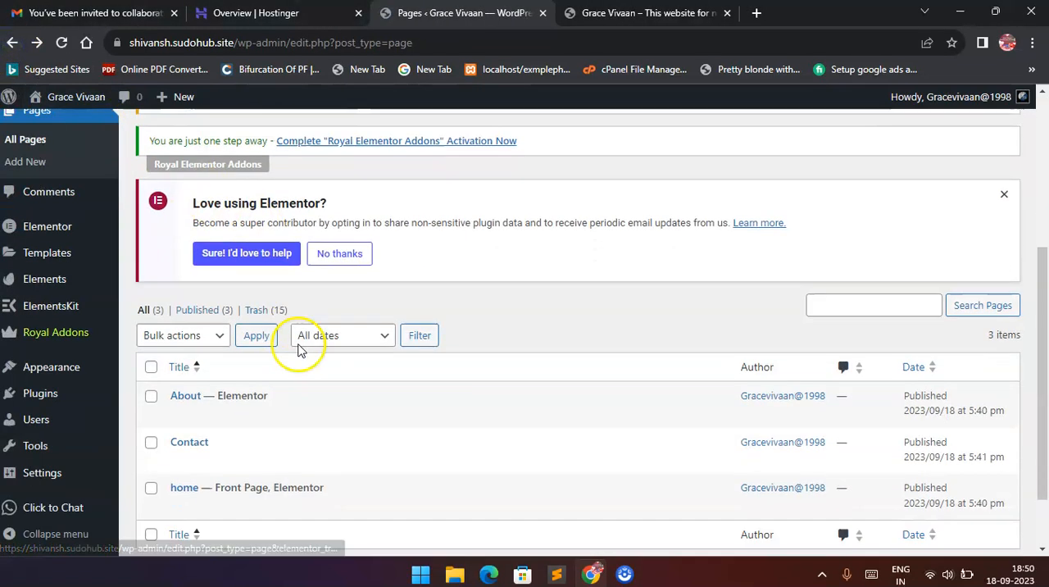
{"action": "left_click", "coordinate": [179, 379]}
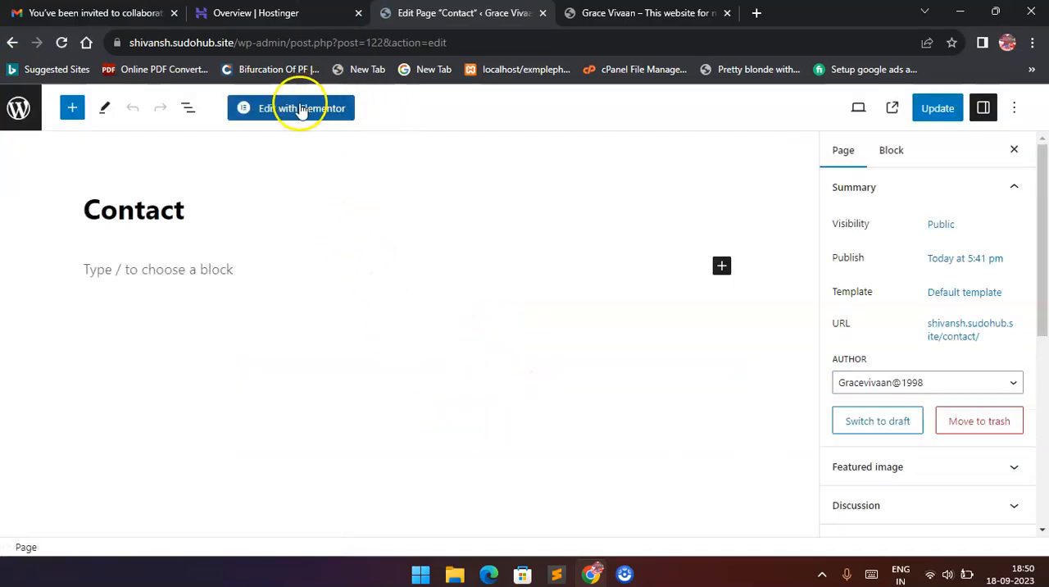
{"action": "left_click", "coordinate": [295, 111]}
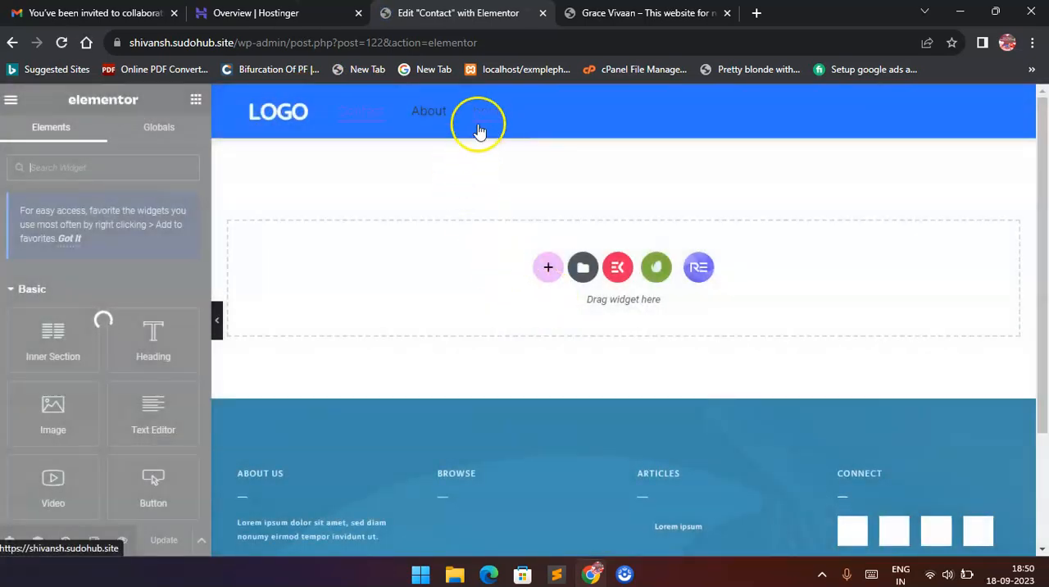
Insert the saved "Contact" page template from My Templates into the Contact page and save the page.
{"action": "left_click", "coordinate": [580, 271]}
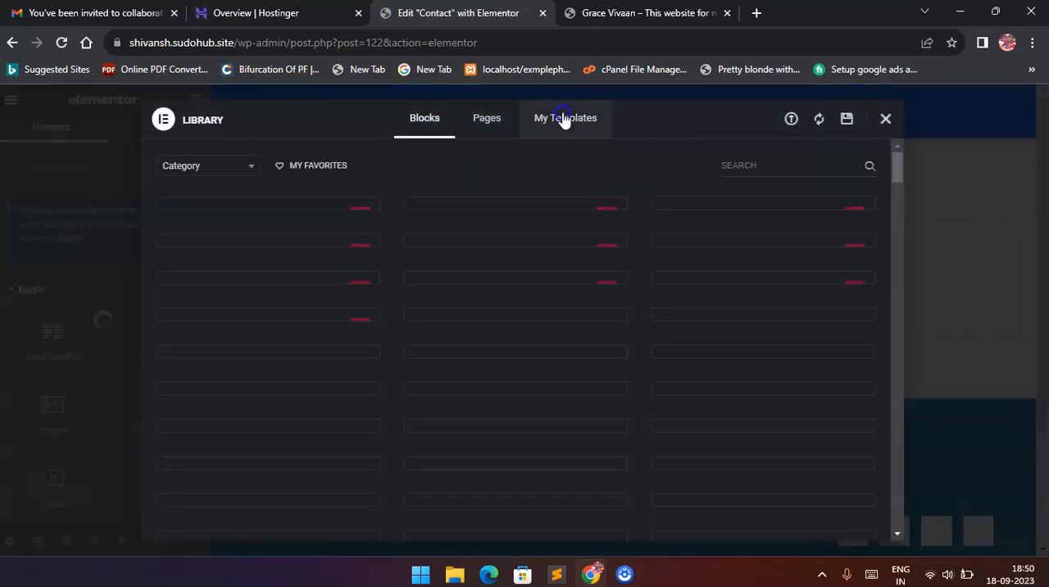
{"action": "left_click", "coordinate": [563, 118]}
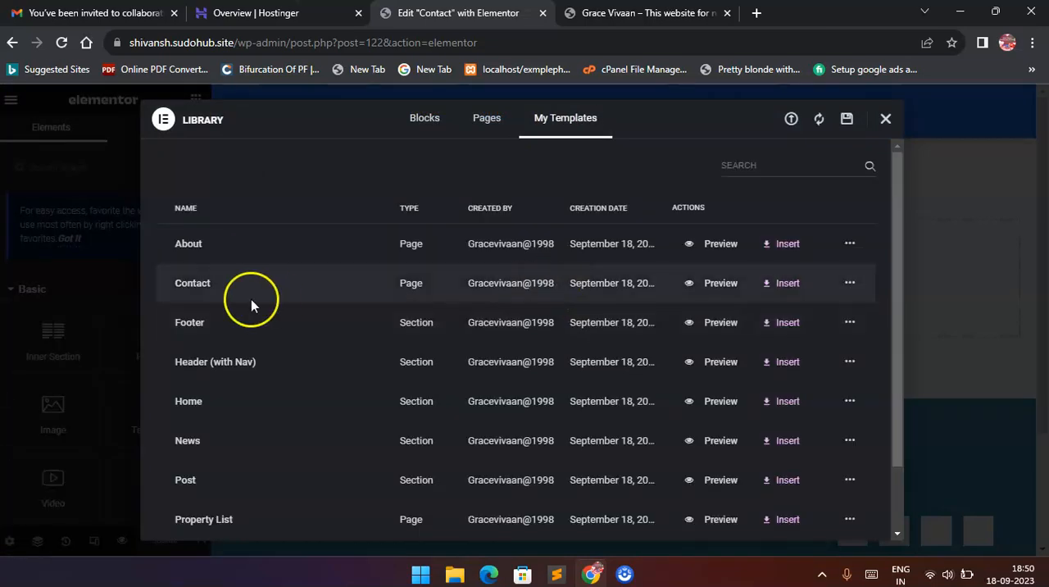
{"action": "left_click", "coordinate": [789, 284]}
{"action": "left_click", "coordinate": [643, 354]}
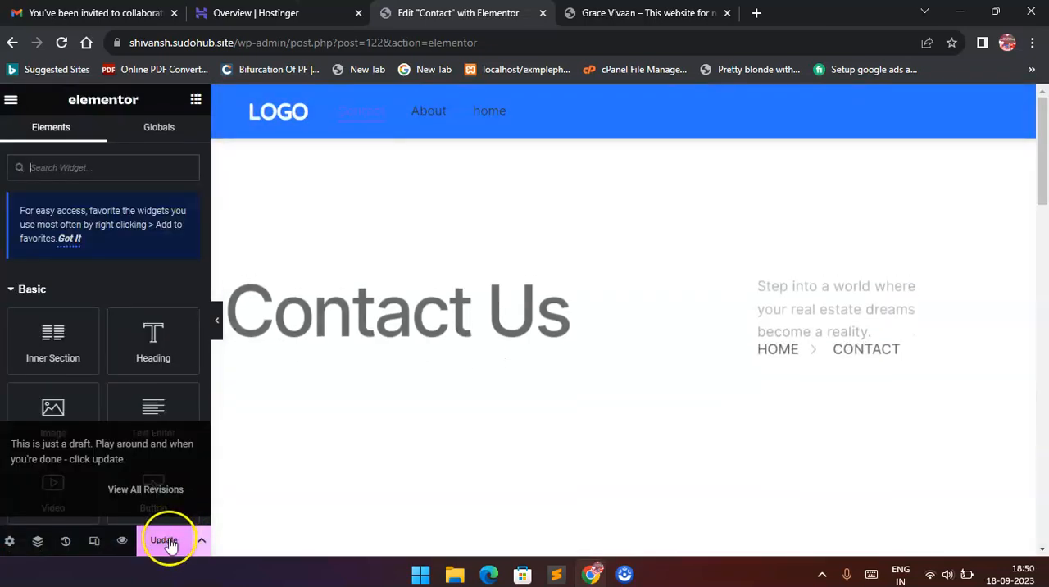
{"action": "left_click", "coordinate": [167, 541]}
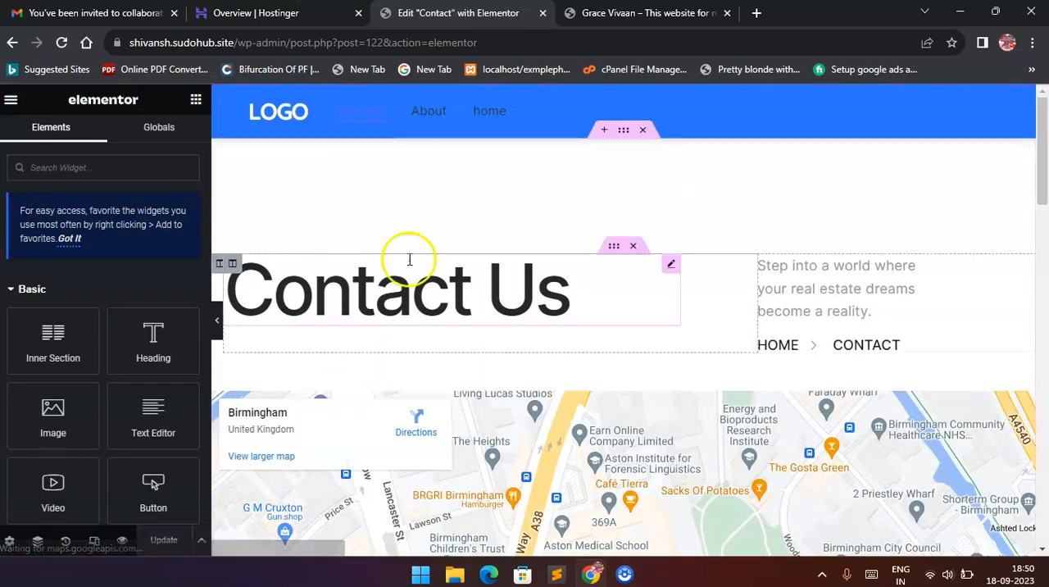
{"action": "scroll", "coordinate": [492, 258], "scroll_direction": "down", "scroll_amount": 5}
{"action": "scroll", "coordinate": [513, 258], "scroll_direction": "up", "scroll_amount": 5}
Check the live site's About and Contact pages, looking through the Contact page down to its footer.
{"action": "left_click", "coordinate": [611, 13]}
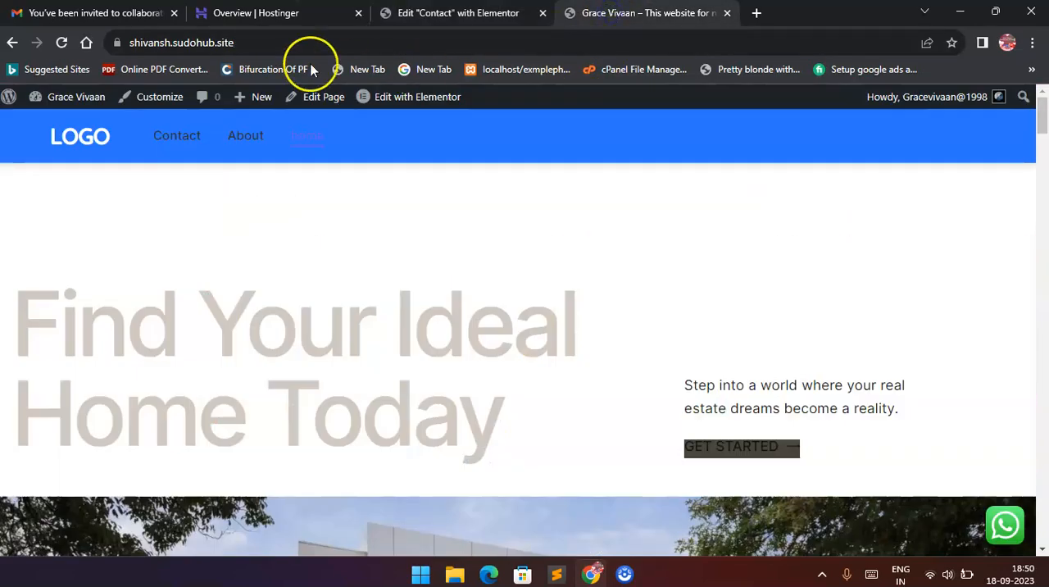
{"action": "left_click", "coordinate": [250, 41]}
{"action": "key", "text": "Return"}
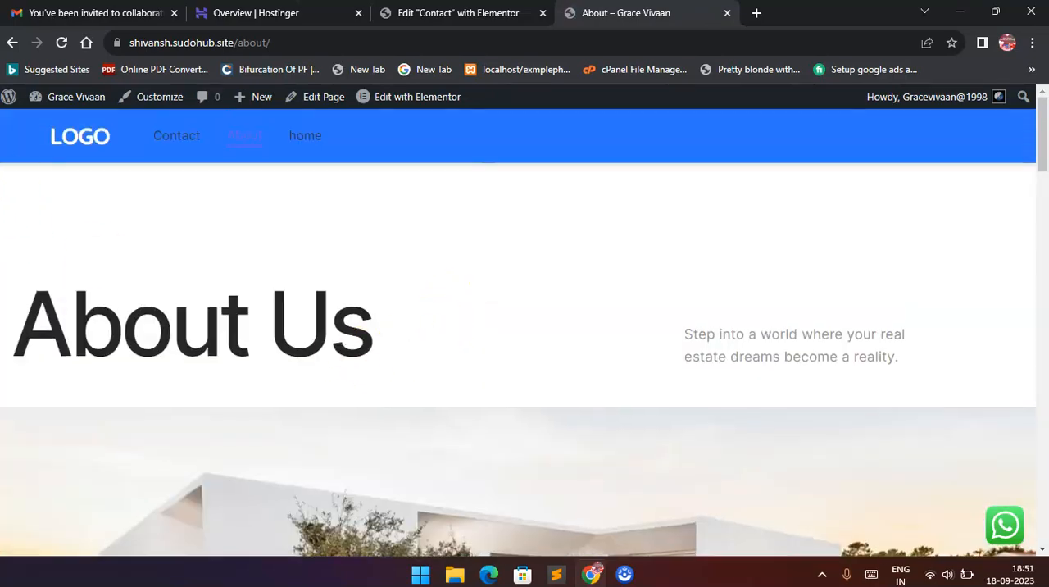
{"action": "left_click", "coordinate": [182, 135]}
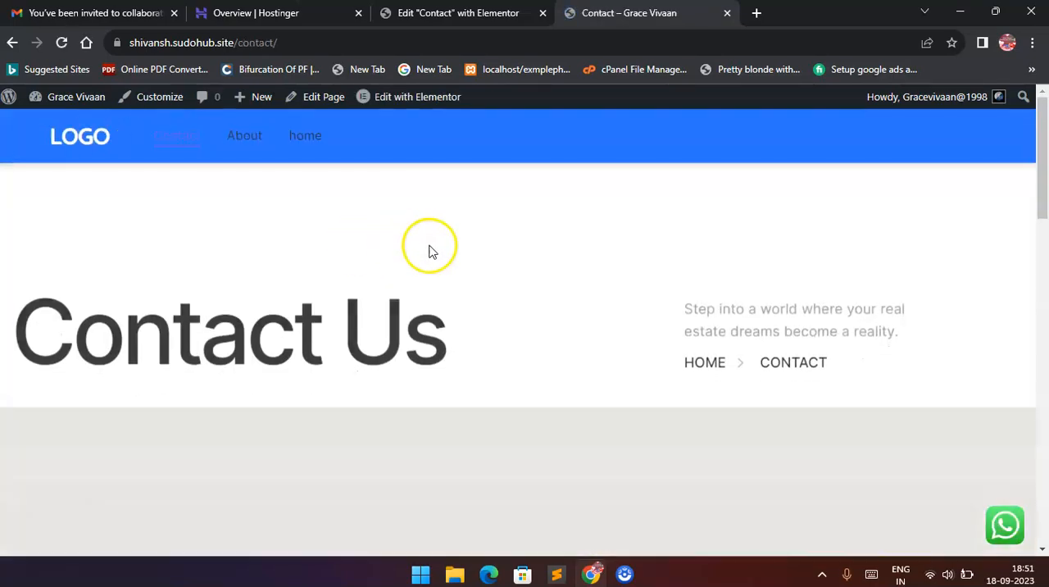
{"action": "scroll", "coordinate": [429, 249], "scroll_direction": "down", "scroll_amount": 10}
{"action": "scroll", "coordinate": [455, 286], "scroll_direction": "down", "scroll_amount": 3}
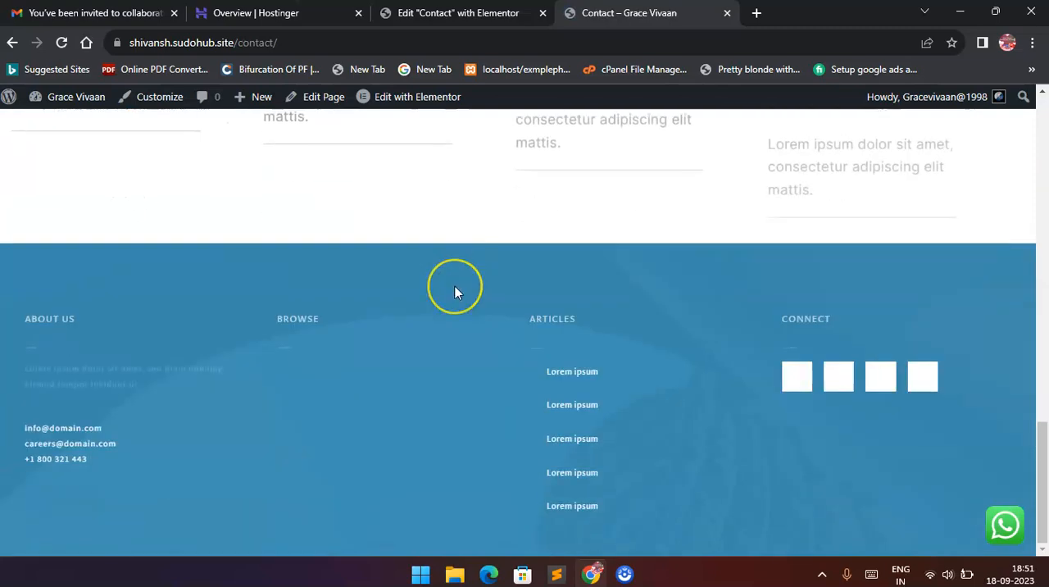
{"action": "scroll", "coordinate": [454, 286], "scroll_direction": "up", "scroll_amount": 4}
{"action": "scroll", "coordinate": [455, 286], "scroll_direction": "down", "scroll_amount": 4}
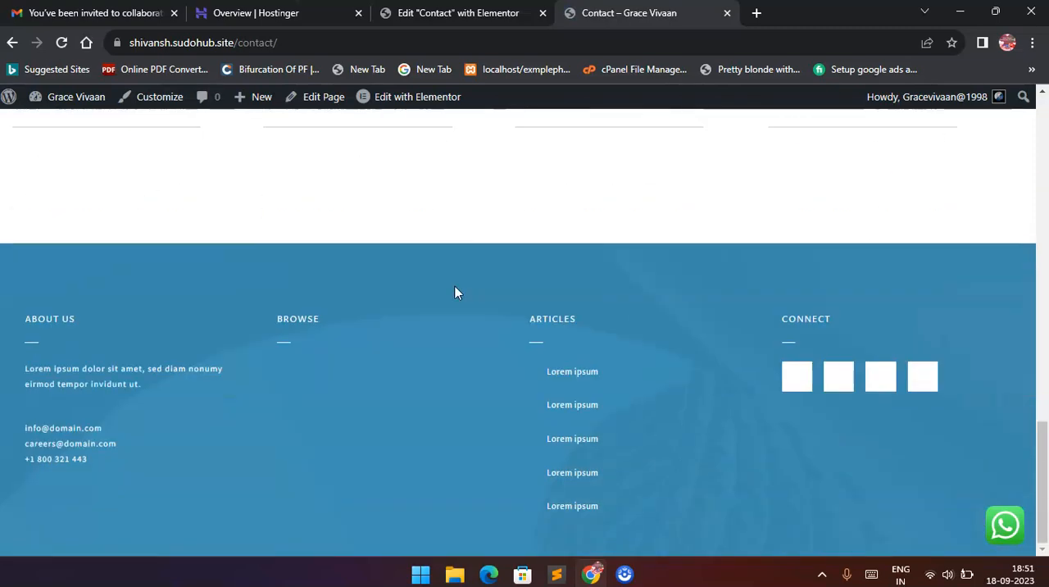
{"action": "scroll", "coordinate": [455, 286], "scroll_direction": "up", "scroll_amount": 15}
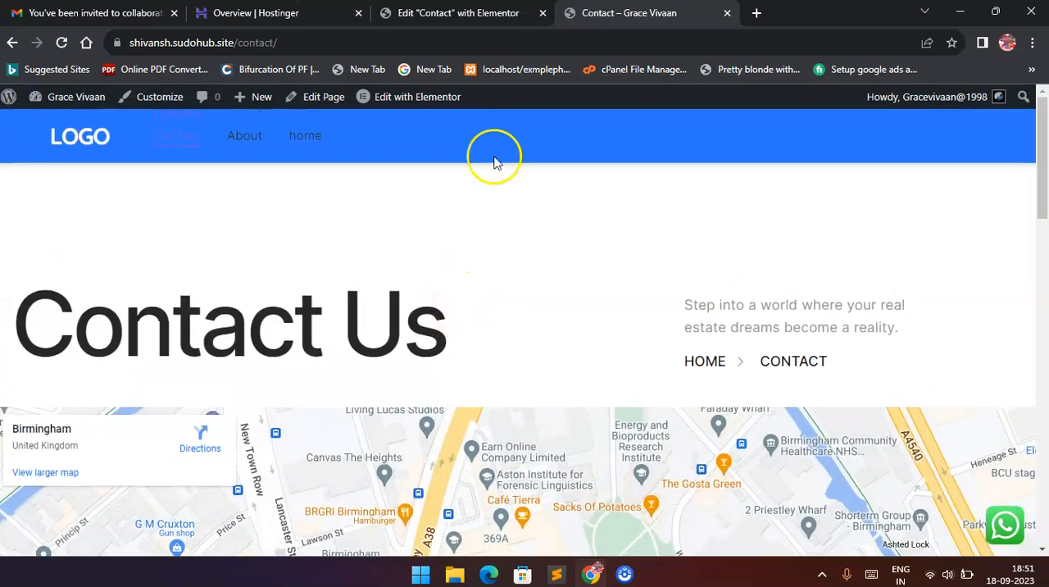
Return to the Contact page's Elementor editor and open the Global Fonts in Site Settings.
{"action": "left_click", "coordinate": [459, 15]}
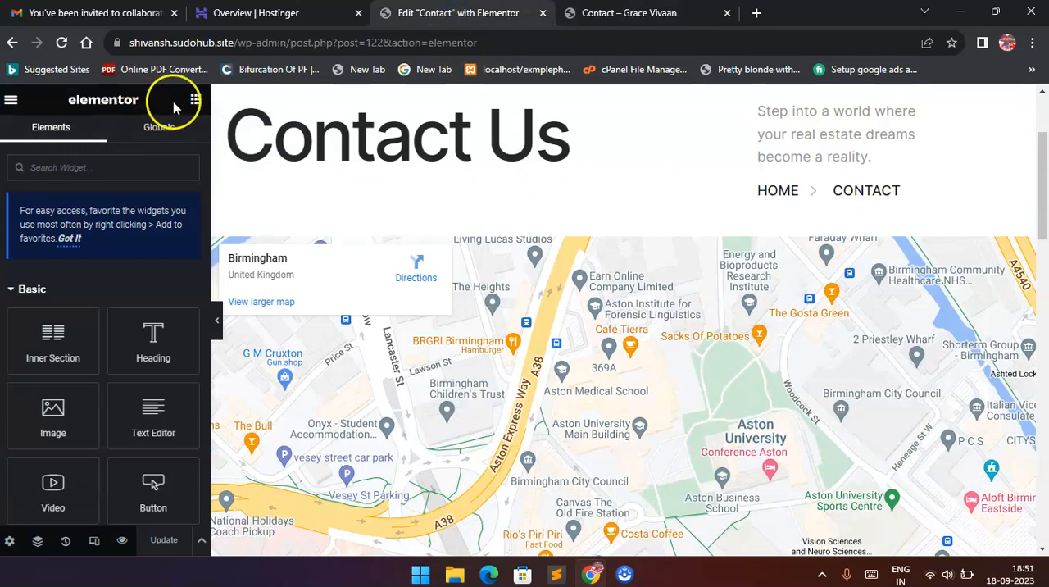
{"action": "left_click", "coordinate": [12, 101]}
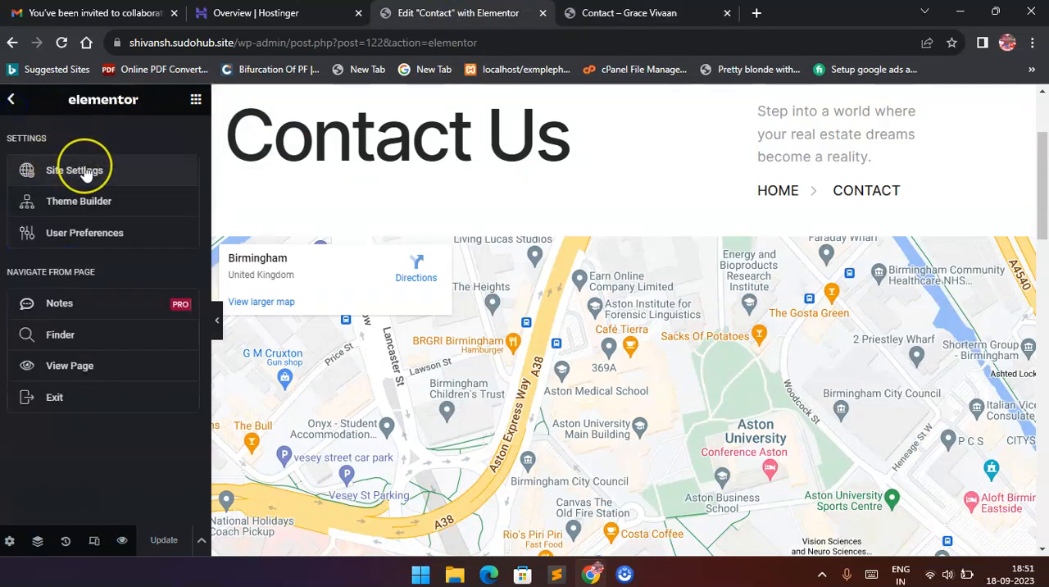
{"action": "left_click", "coordinate": [76, 171]}
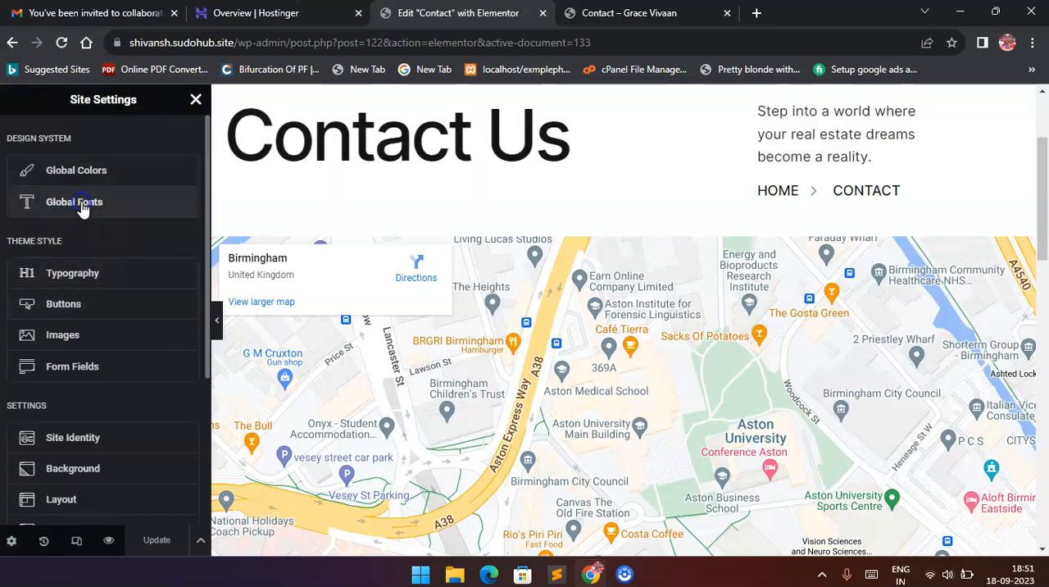
{"action": "left_click", "coordinate": [80, 205]}
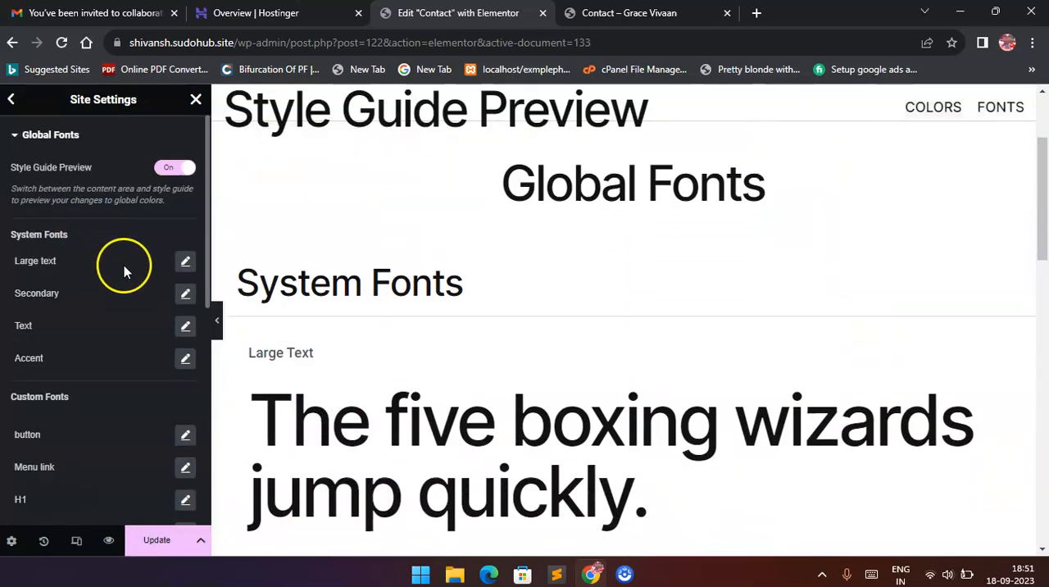
Set the font family of the "Large text" system font to Mukta Mahee and save the site settings.
{"action": "left_click", "coordinate": [185, 262]}
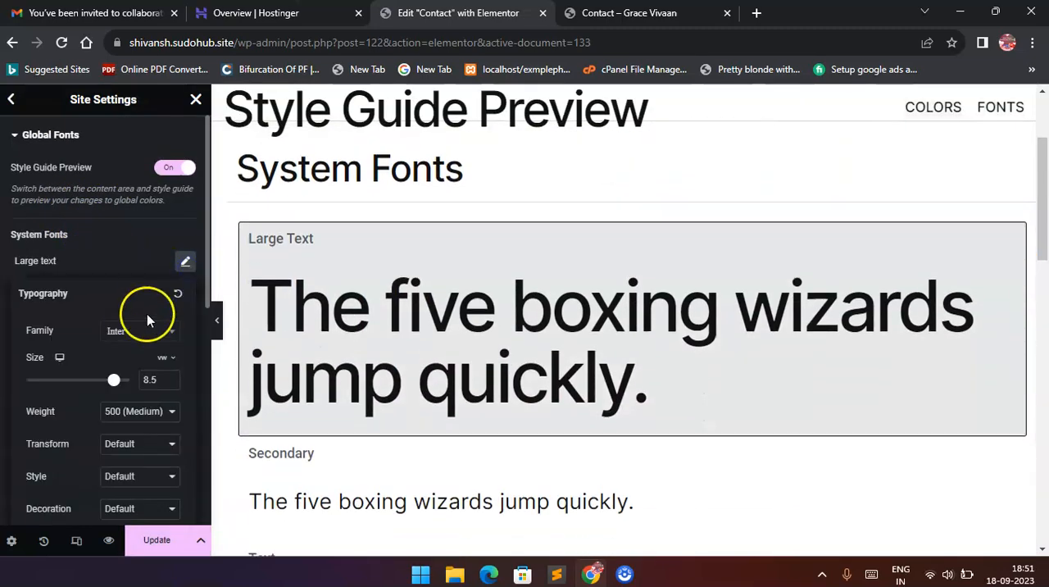
{"action": "left_click", "coordinate": [141, 332]}
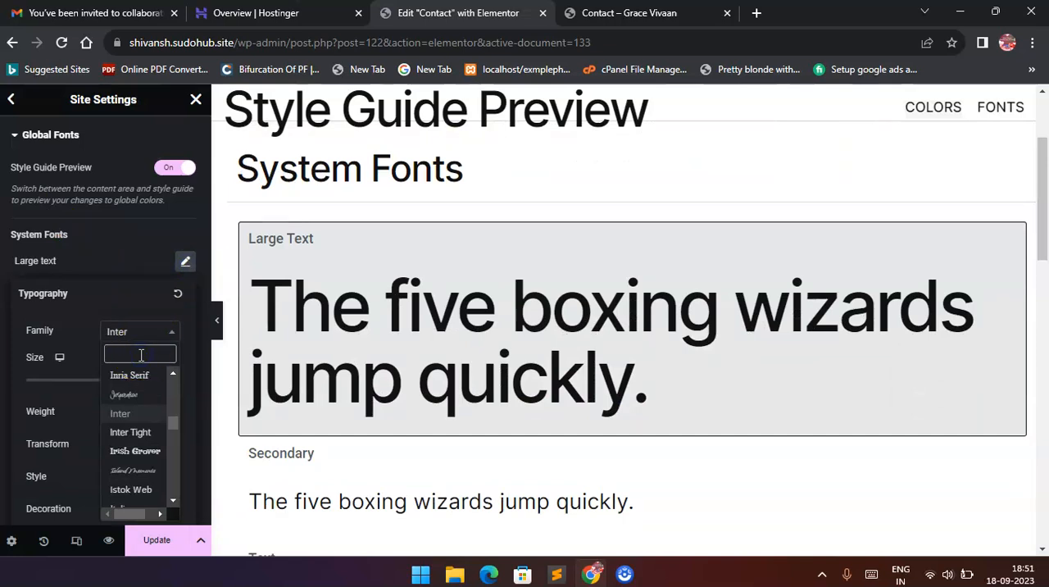
{"action": "type", "text": "mu"}
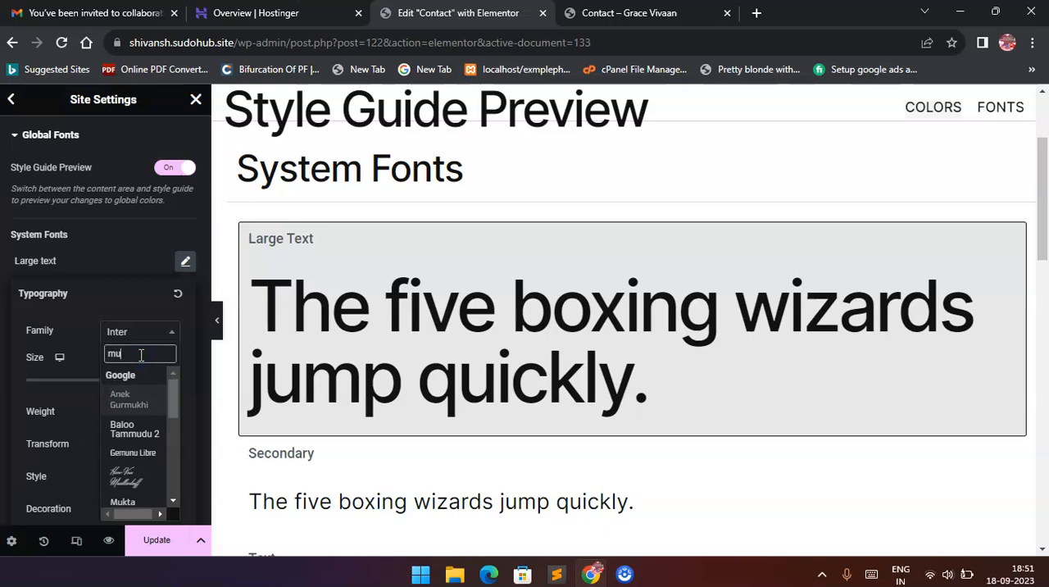
{"action": "type", "text": "kt"}
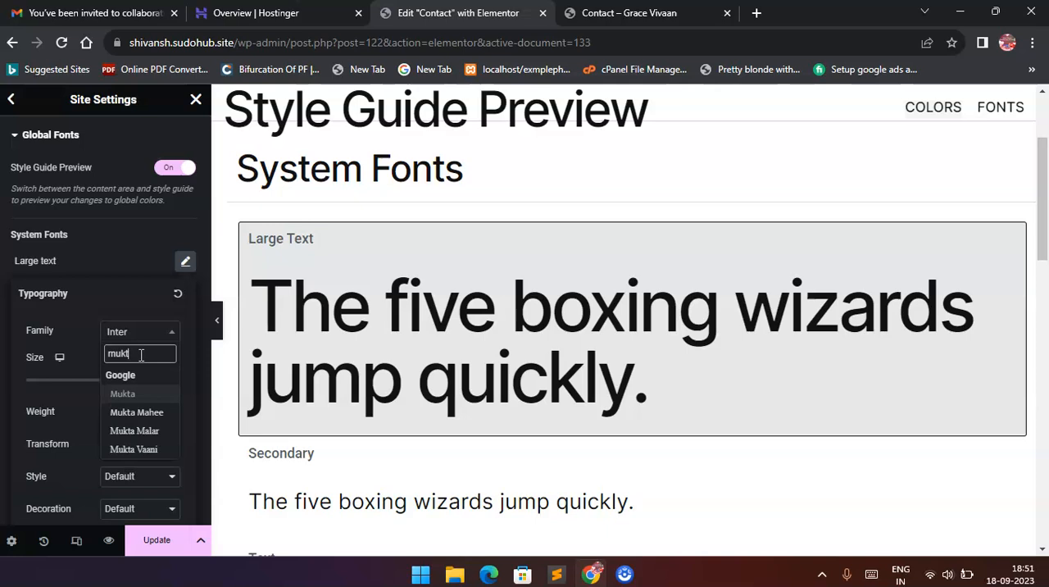
{"action": "left_click", "coordinate": [136, 412]}
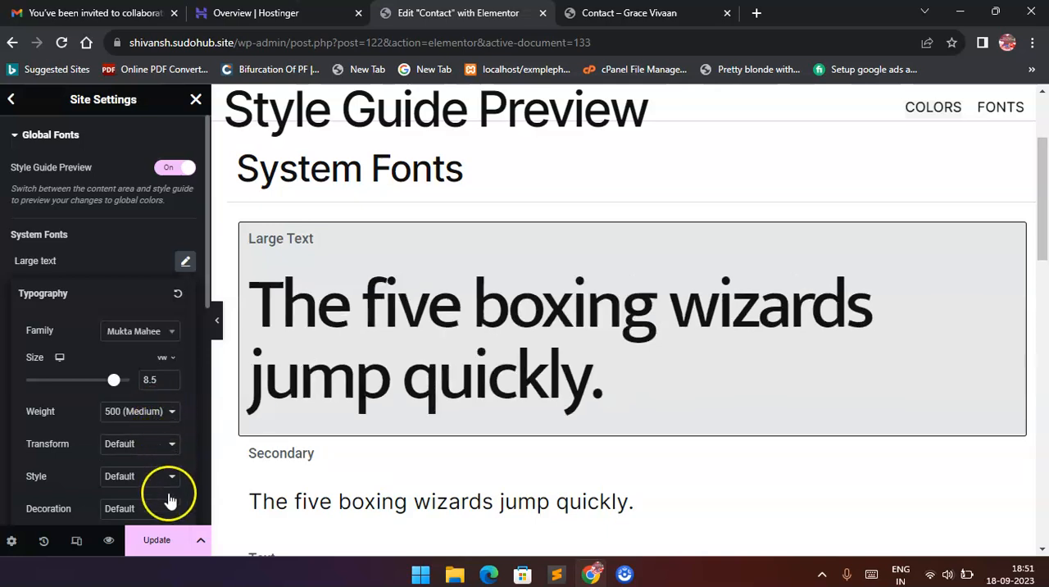
{"action": "left_click", "coordinate": [167, 539]}
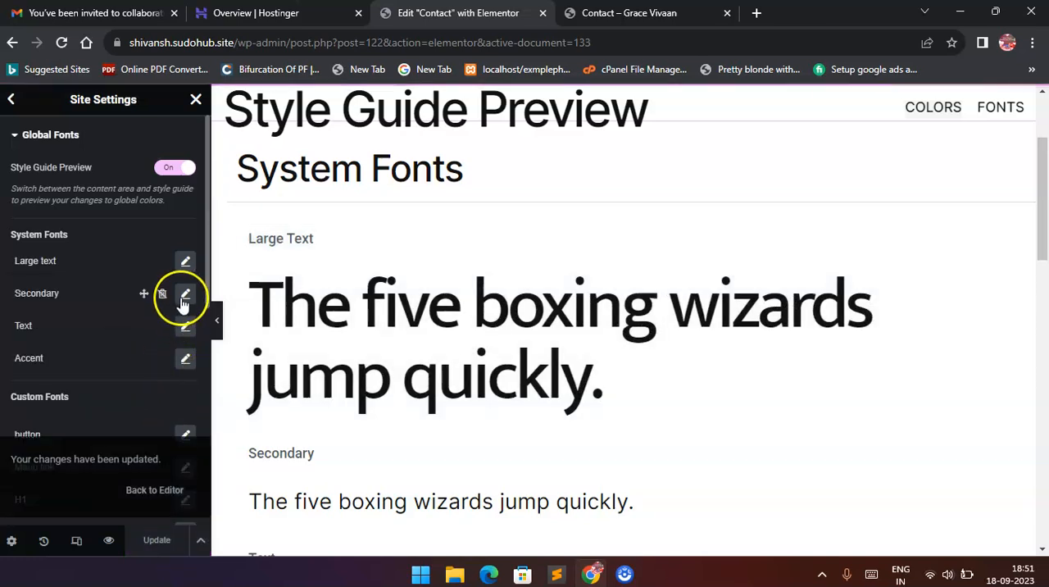
Set the font family of the "Secondary" system font to Mukta Mahee and save the site settings.
{"action": "left_click", "coordinate": [185, 293]}
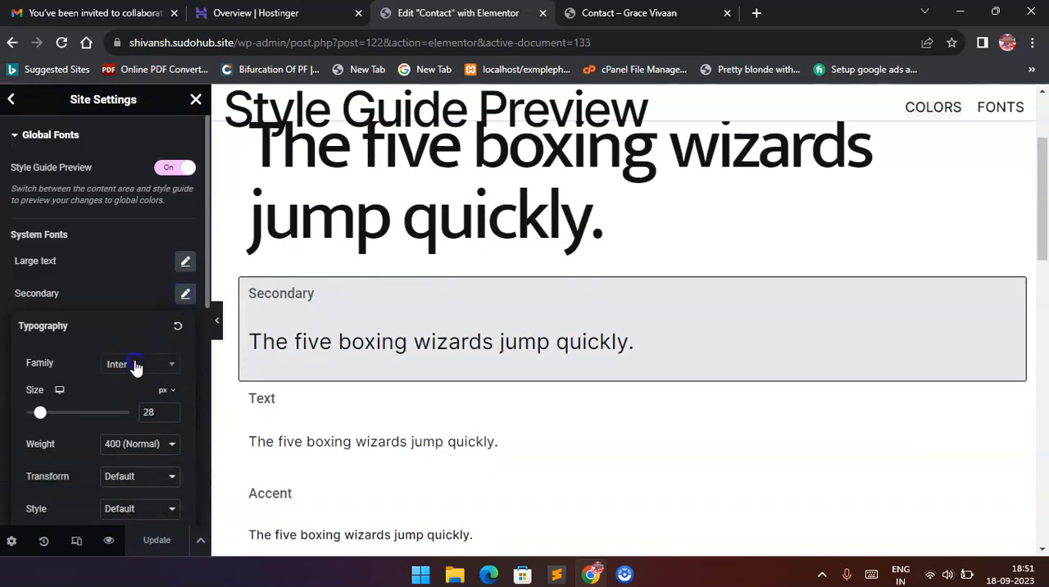
{"action": "left_click", "coordinate": [136, 365]}
{"action": "type", "text": "mukt"}
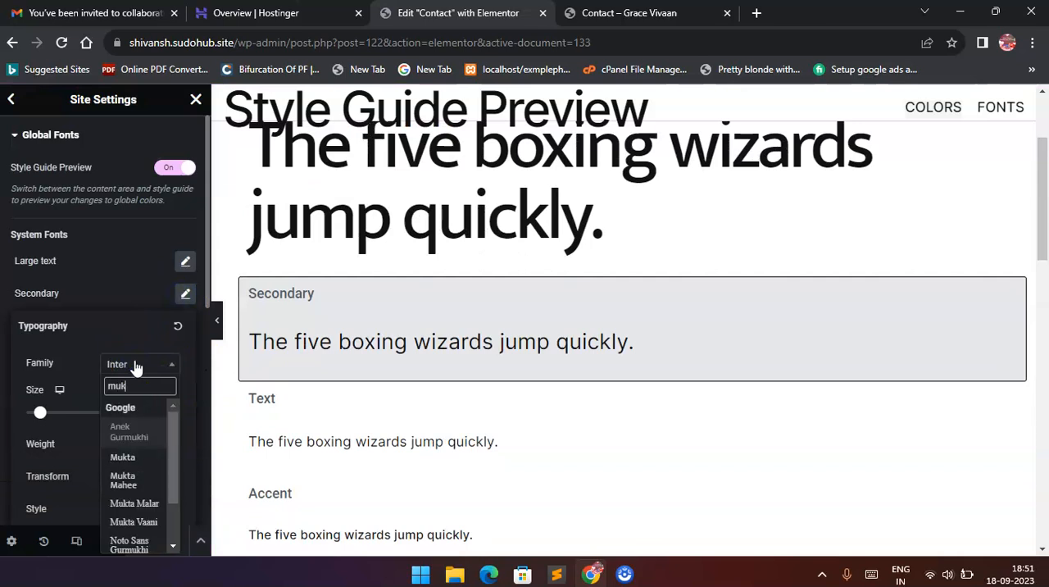
{"action": "left_click", "coordinate": [150, 446]}
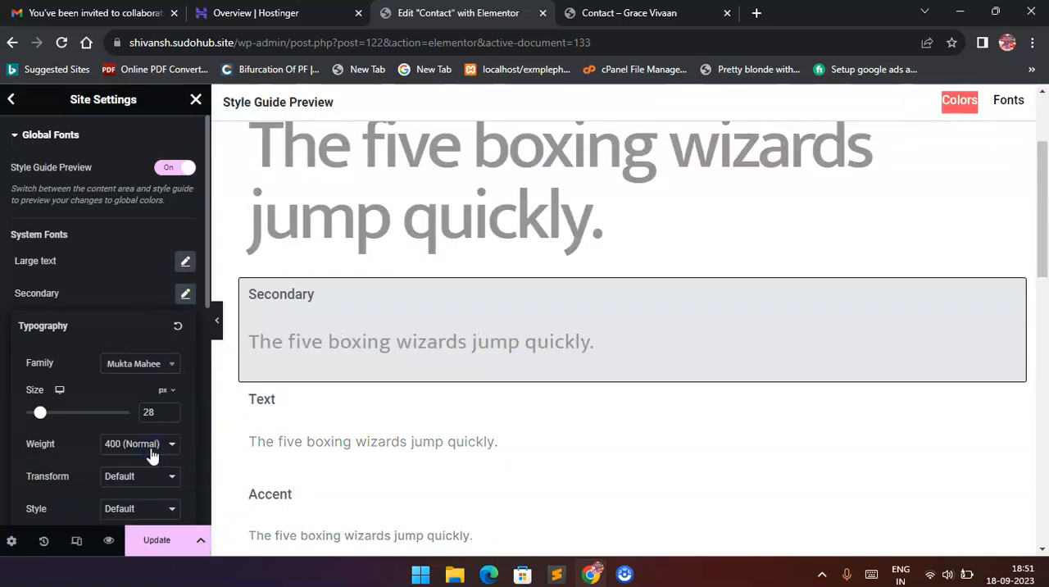
{"action": "left_click", "coordinate": [157, 541]}
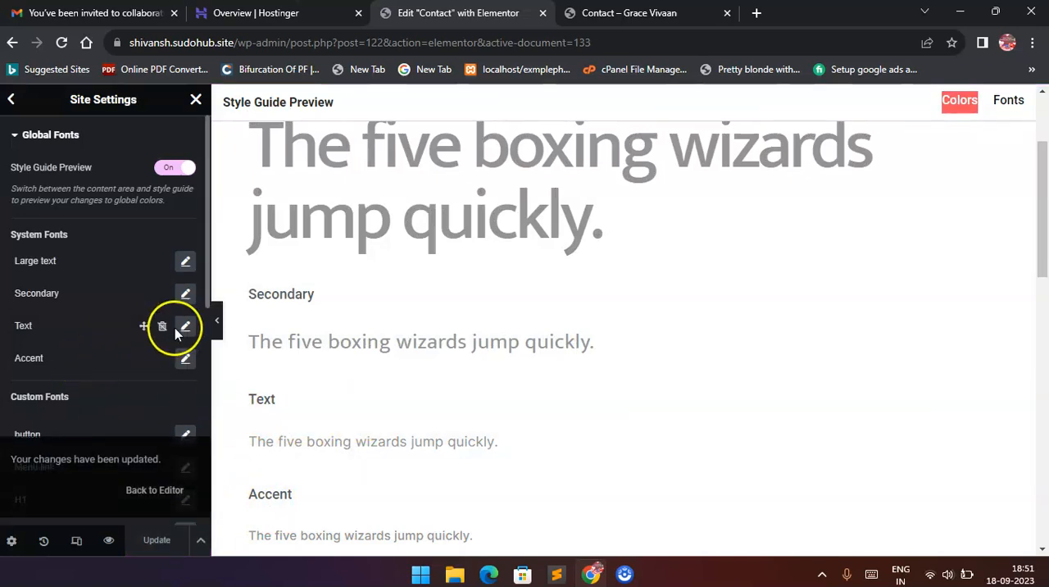
Set the font family of the "Text" system font to Poppins and save the site settings.
{"action": "left_click", "coordinate": [185, 326]}
{"action": "left_click", "coordinate": [143, 401]}
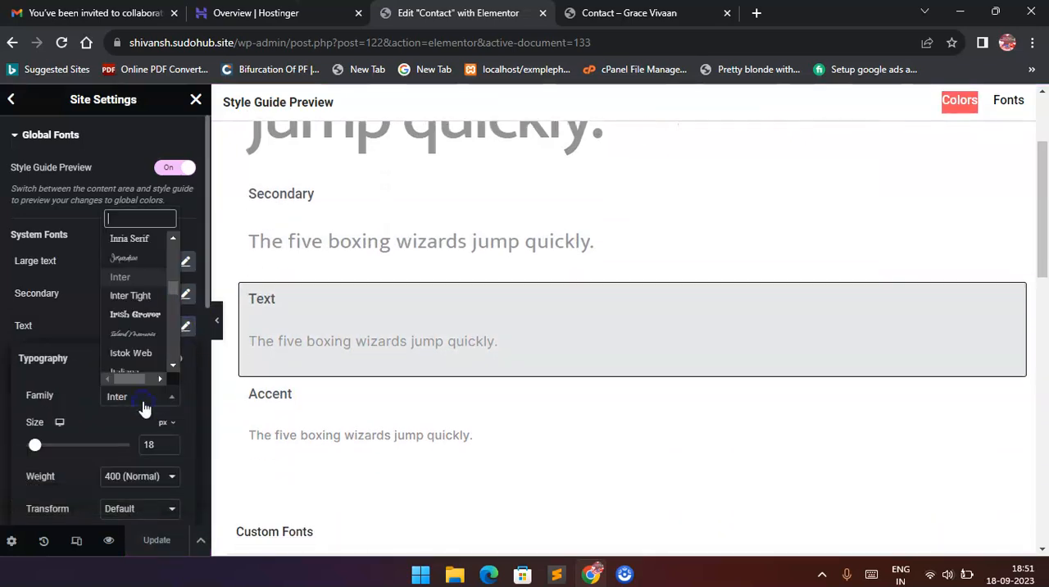
{"action": "type", "text": "pop"}
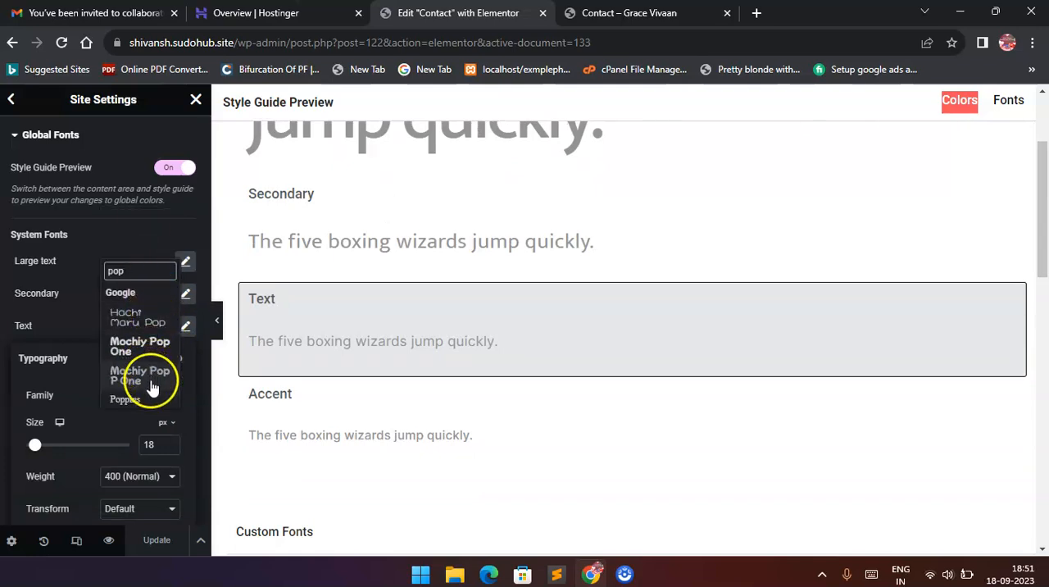
{"action": "left_click", "coordinate": [131, 399]}
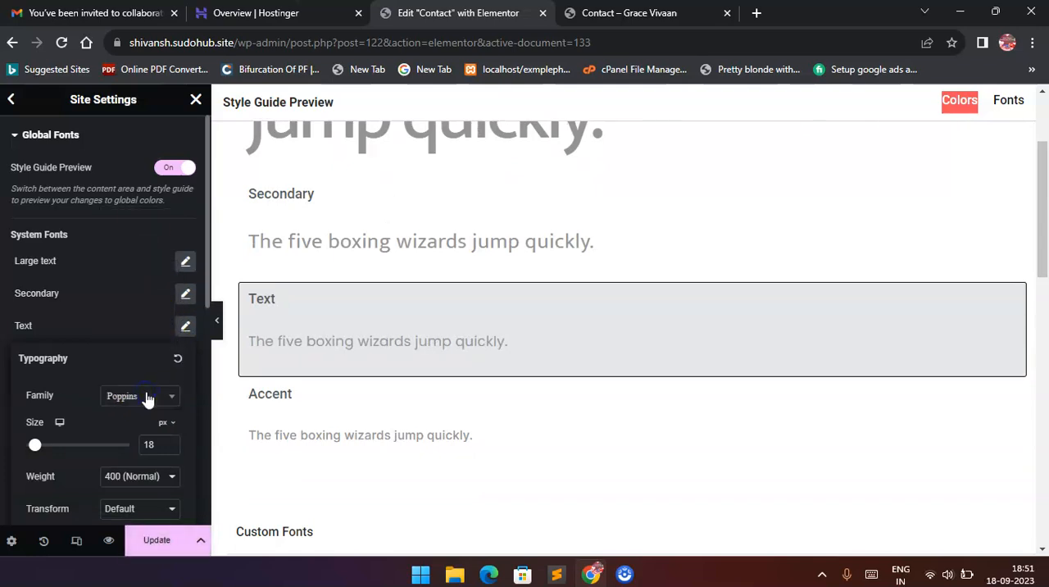
{"action": "left_click", "coordinate": [157, 540]}
{"action": "scroll", "coordinate": [457, 328], "scroll_direction": "down", "scroll_amount": 2}
{"action": "scroll", "coordinate": [457, 335], "scroll_direction": "down", "scroll_amount": 1}
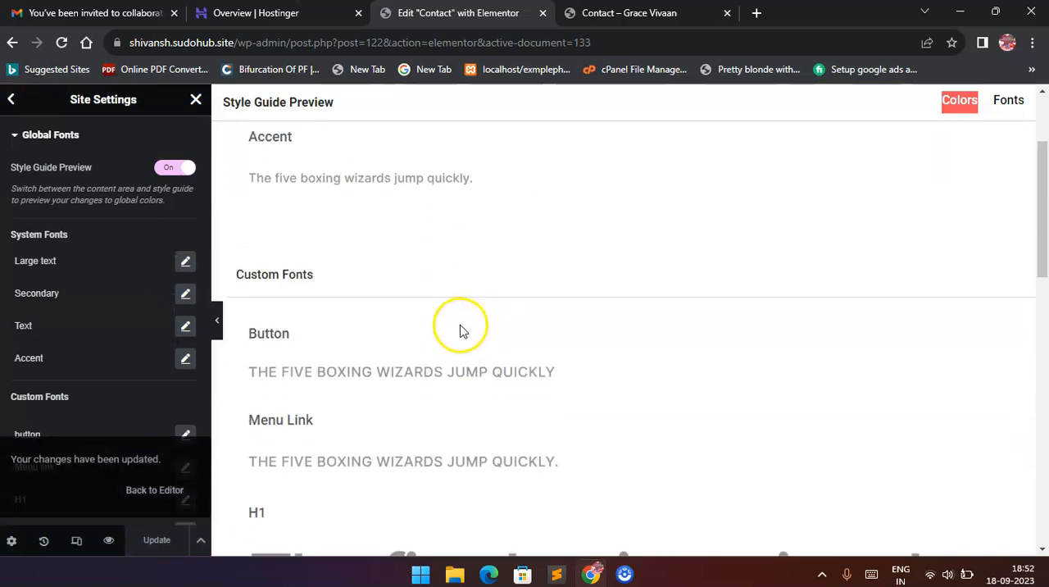
Set the font family of the "Accent" system font to Poppins and save the site settings.
{"action": "left_click", "coordinate": [186, 361]}
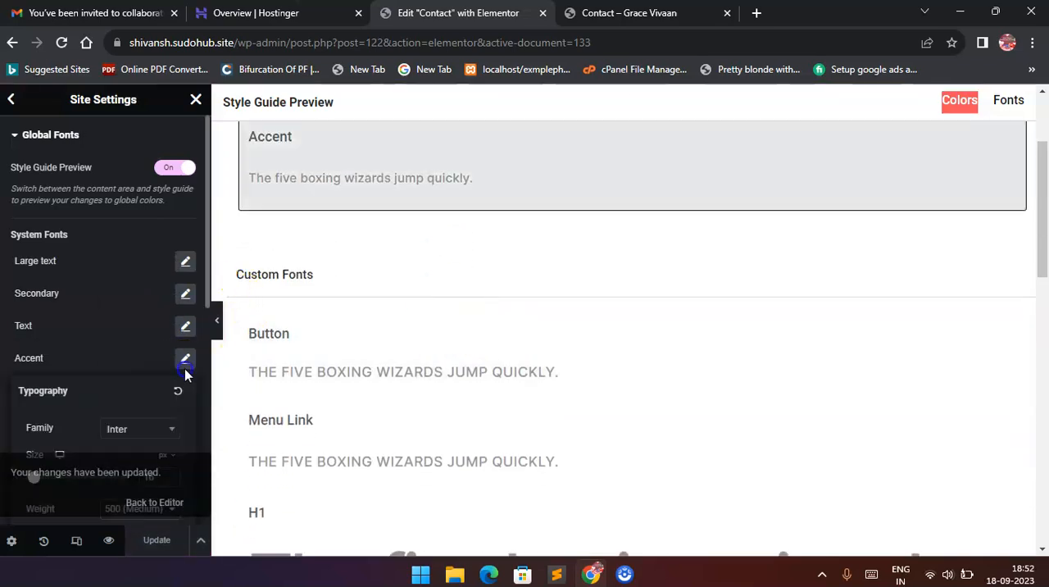
{"action": "left_click", "coordinate": [154, 425]}
{"action": "type", "text": "pop"}
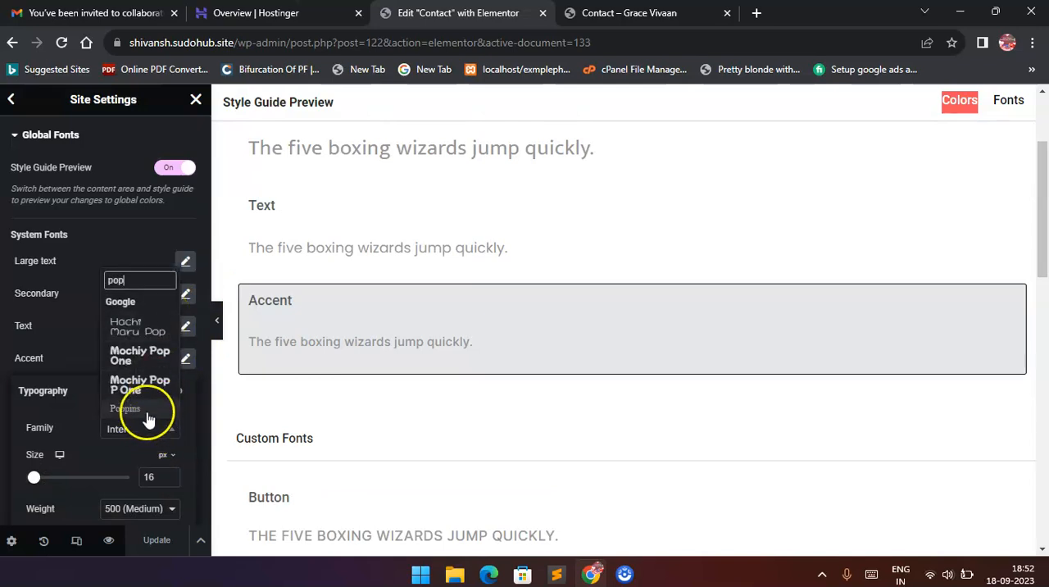
{"action": "left_click", "coordinate": [147, 412]}
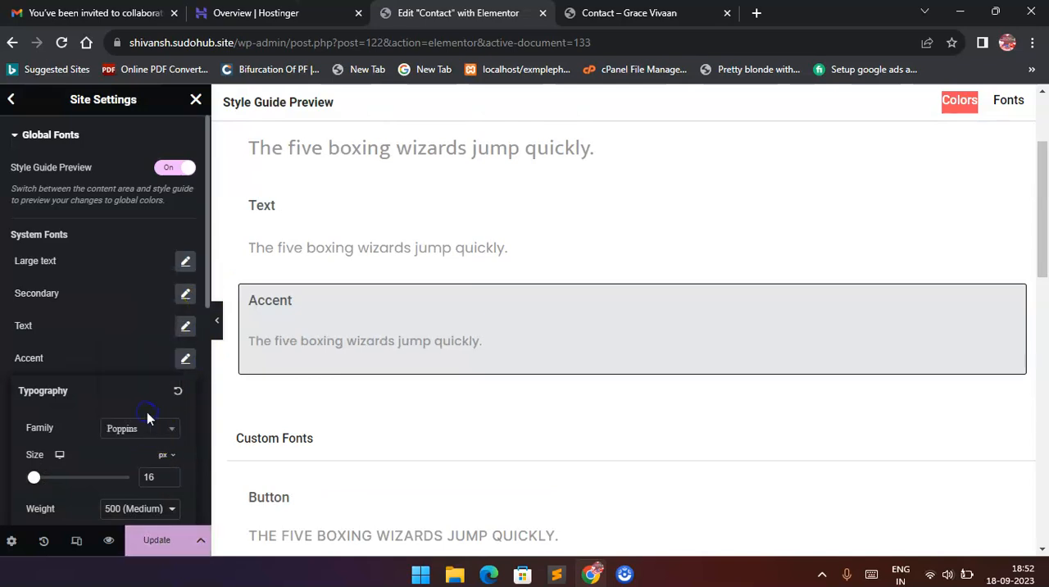
{"action": "left_click", "coordinate": [144, 542]}
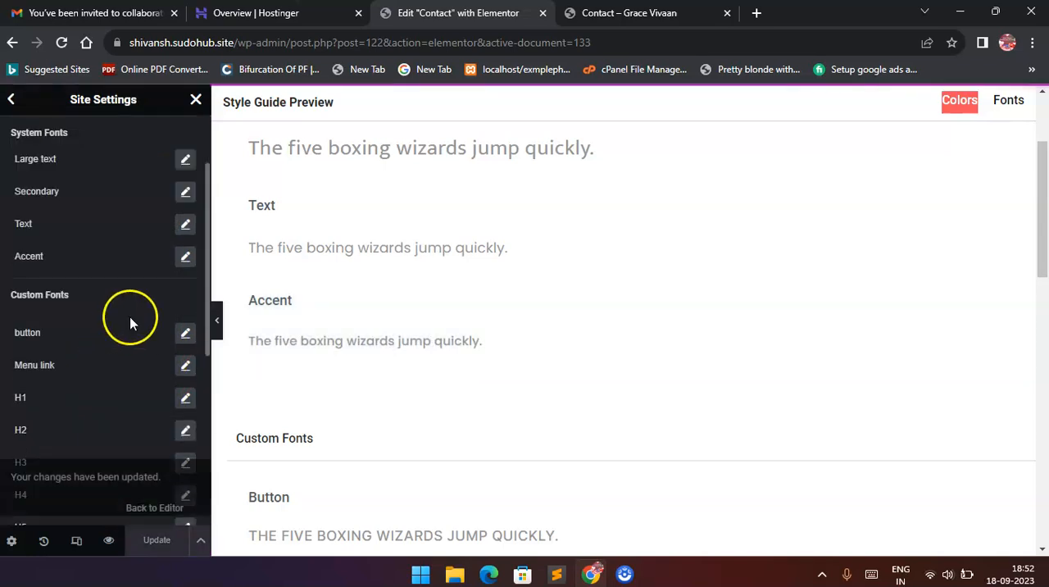
Look over the global fonts list, leave it, and open the Global Colors in Site Settings.
{"action": "scroll", "coordinate": [155, 348], "scroll_direction": "down", "scroll_amount": 1}
{"action": "scroll", "coordinate": [156, 348], "scroll_direction": "up", "scroll_amount": 1}
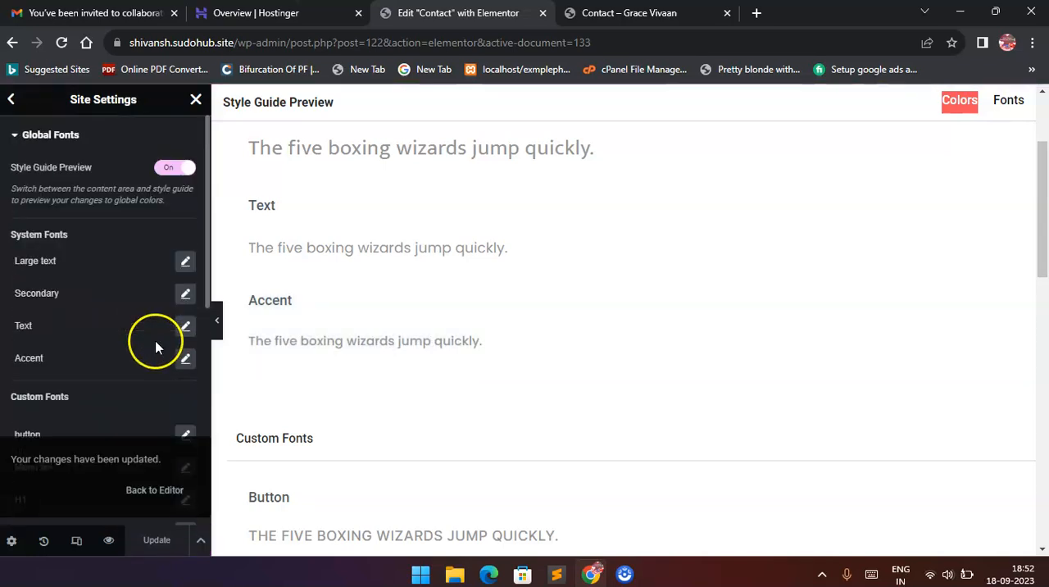
{"action": "left_click", "coordinate": [14, 137]}
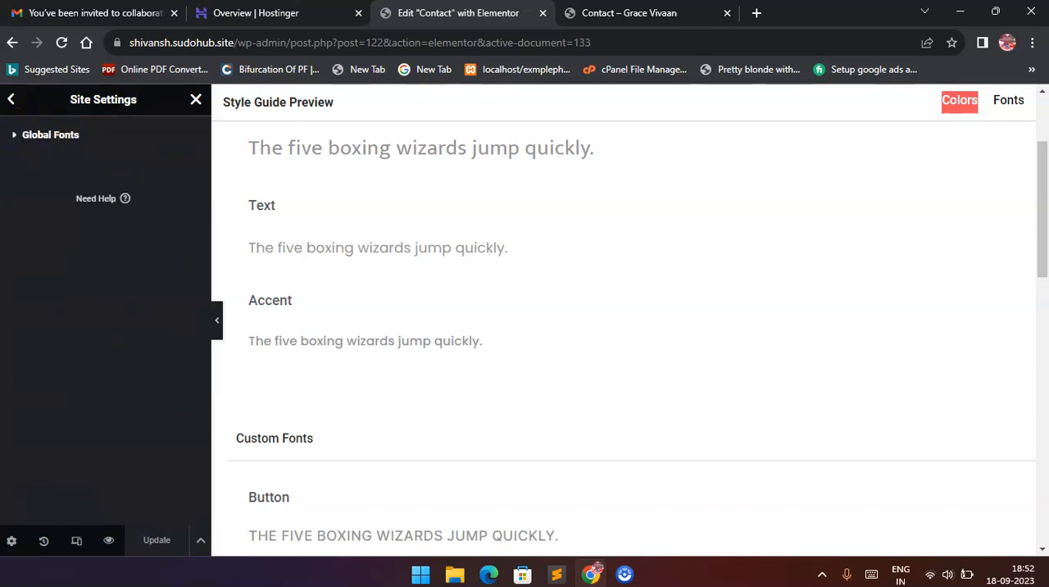
{"action": "left_click", "coordinate": [28, 168]}
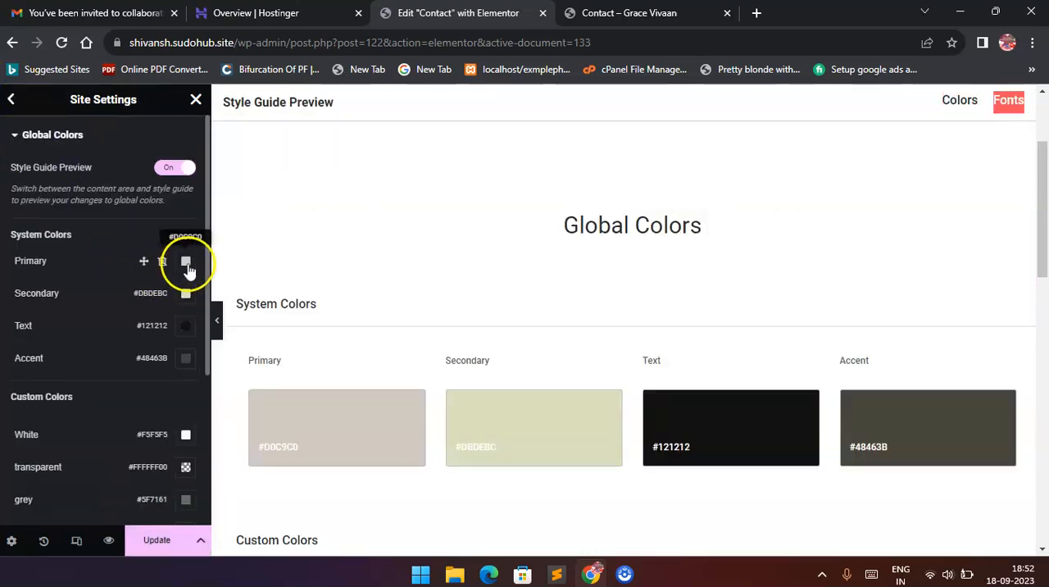
Change the Primary system color to the grey-beige #C5BFB8.
{"action": "left_click", "coordinate": [186, 262]}
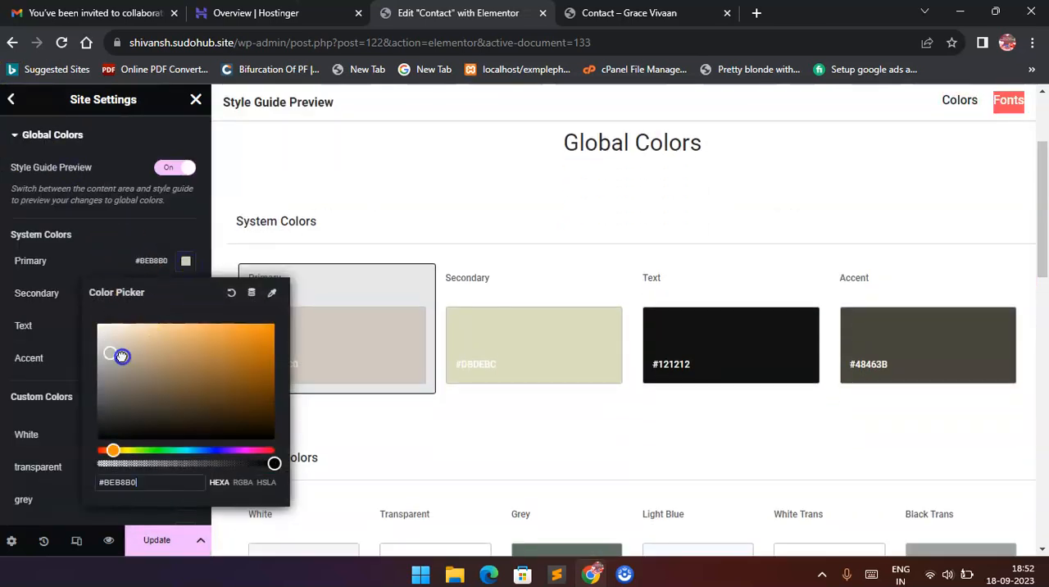
{"action": "left_click_drag", "start_coordinate": [142, 372], "coordinate": [147, 392]}
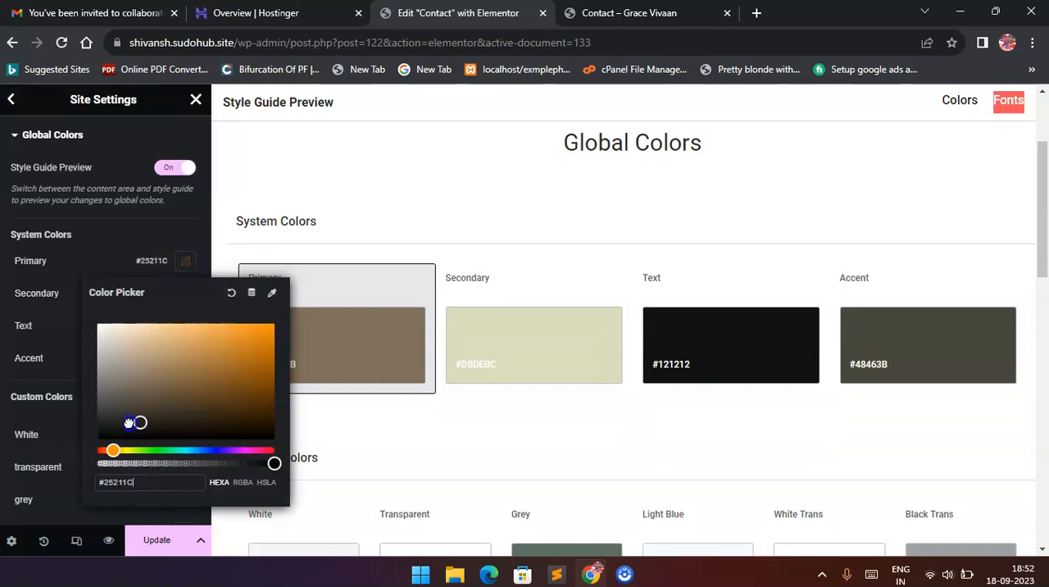
{"action": "left_click", "coordinate": [117, 363]}
{"action": "left_click_drag", "start_coordinate": [115, 358], "coordinate": [106, 348]}
{"action": "left_click", "coordinate": [98, 229]}
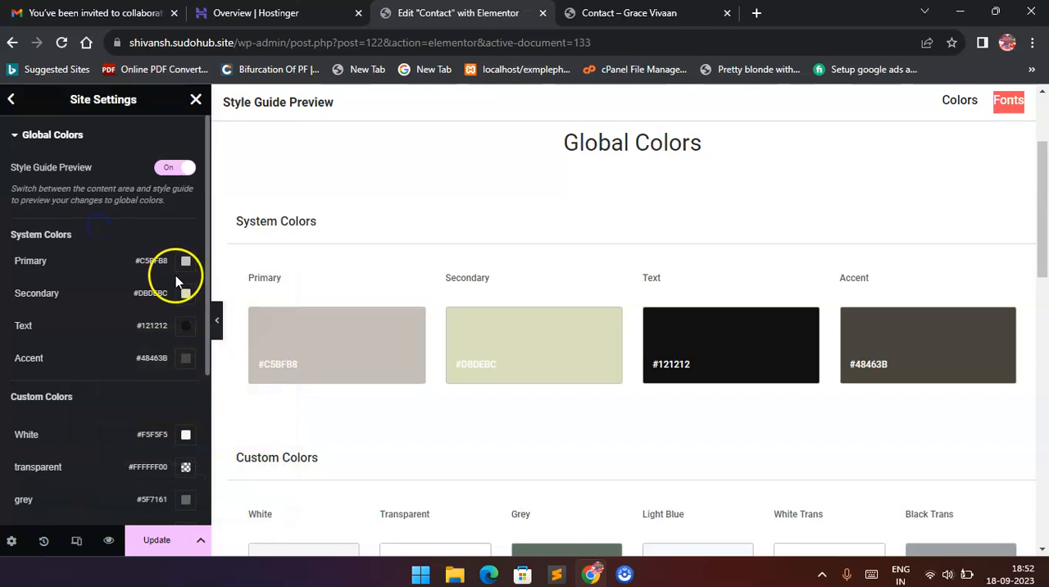
Change the Text system color to the light pink #E0B1B1 and save the site settings.
{"action": "left_click", "coordinate": [186, 293]}
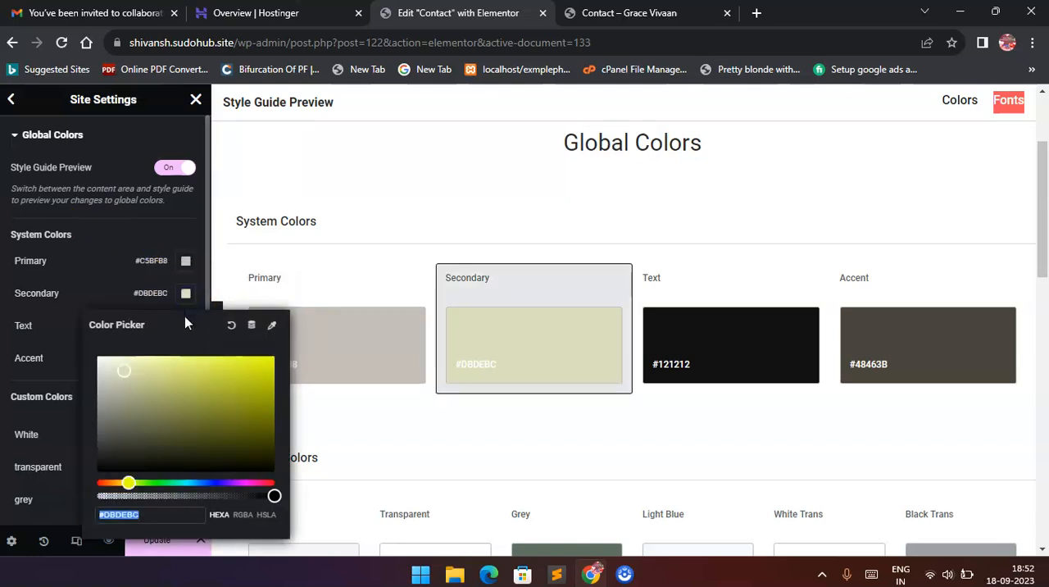
{"action": "left_click", "coordinate": [748, 313]}
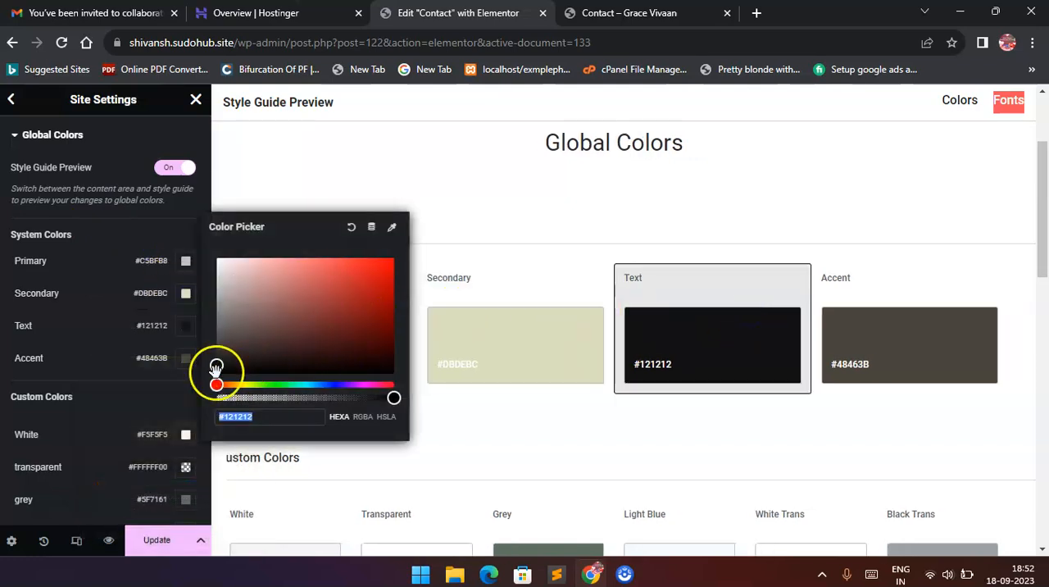
{"action": "left_click_drag", "start_coordinate": [251, 294], "coordinate": [253, 272]}
{"action": "left_click", "coordinate": [93, 312]}
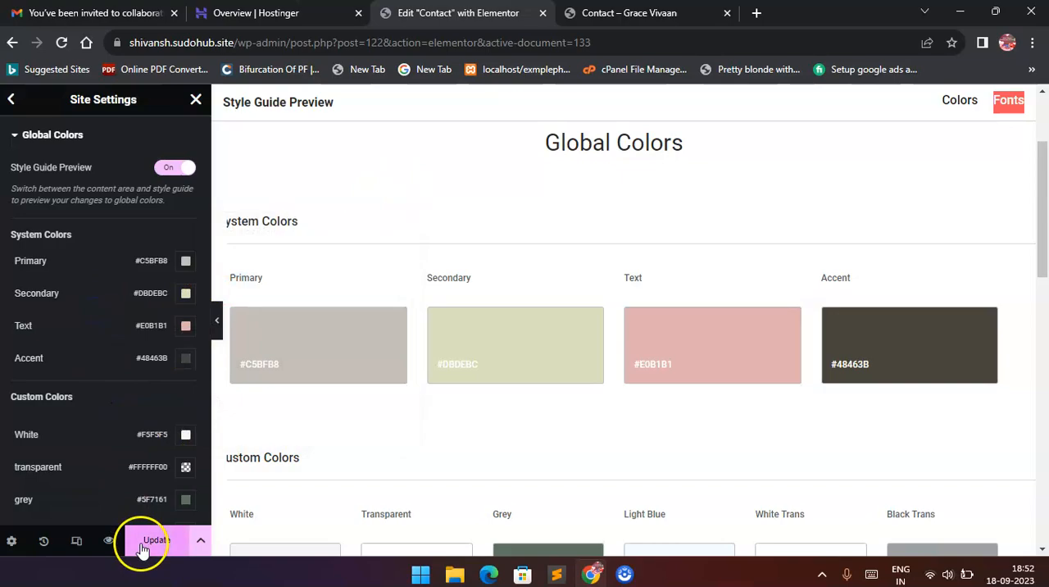
Reload the live Contact page and check its header and map area with the updated colors and fonts.
{"action": "left_click", "coordinate": [643, 13]}
{"action": "key", "text": "F5"}
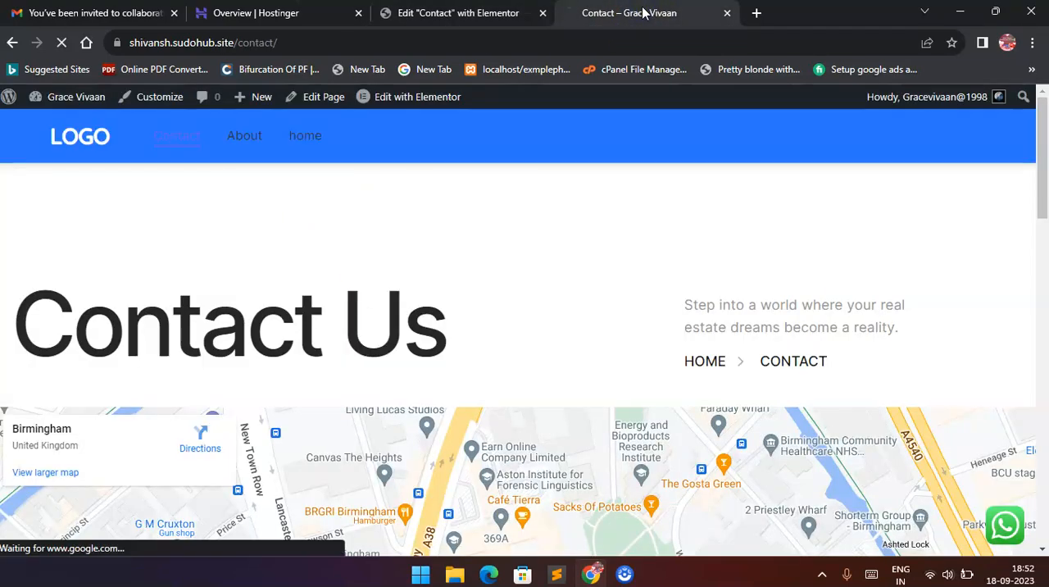
{"action": "scroll", "coordinate": [519, 269], "scroll_direction": "down", "scroll_amount": 10}
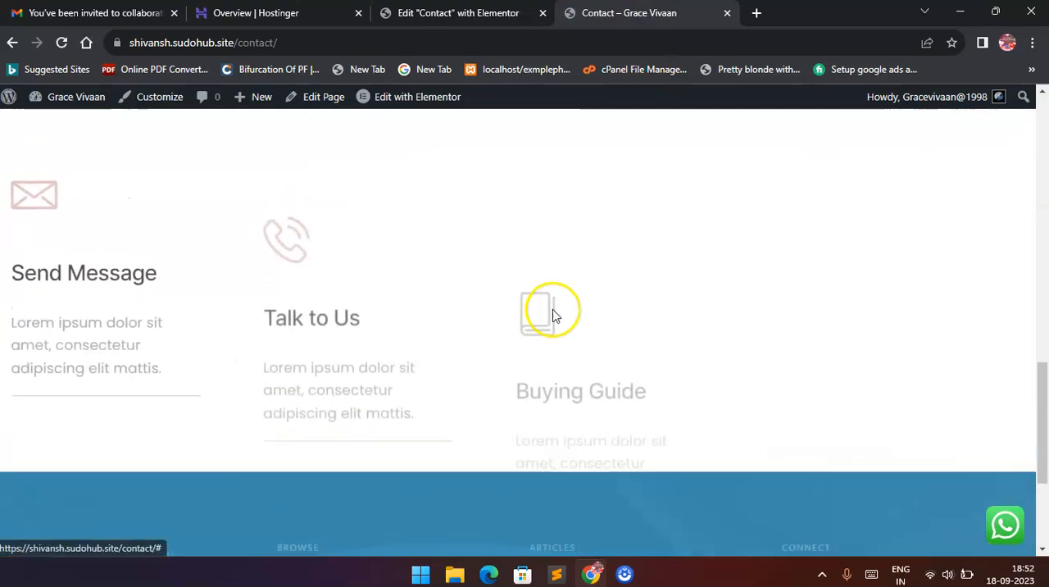
{"action": "scroll", "coordinate": [545, 309], "scroll_direction": "up", "scroll_amount": 3}
Review the custom colors in the editor's Global Colors, and look through the live Contact page's contact icons and text sections.
{"action": "left_click", "coordinate": [443, 12]}
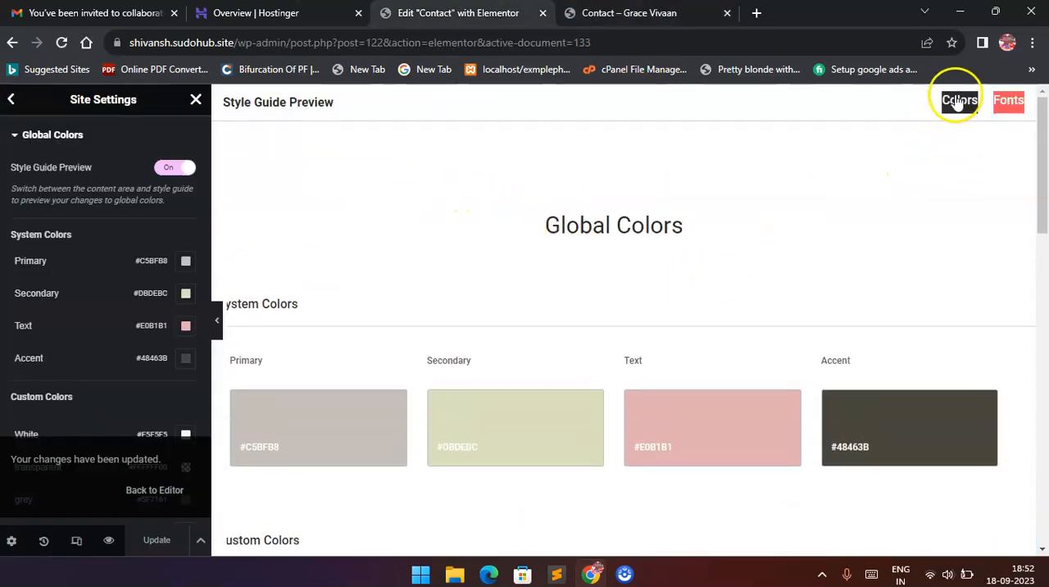
{"action": "scroll", "coordinate": [94, 283], "scroll_direction": "down", "scroll_amount": 3}
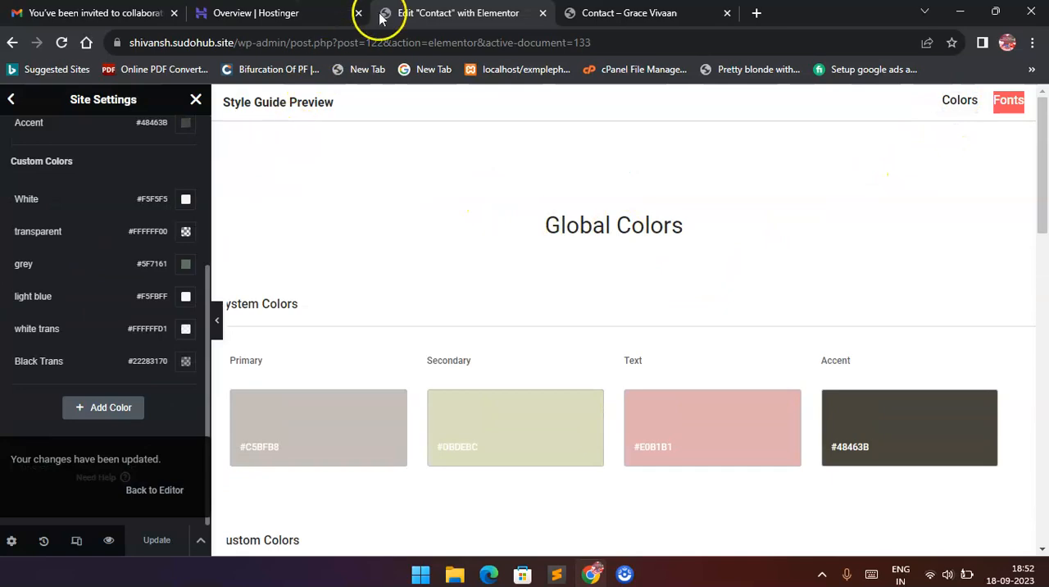
{"action": "left_click", "coordinate": [629, 12]}
{"action": "scroll", "coordinate": [222, 328], "scroll_direction": "down", "scroll_amount": 2}
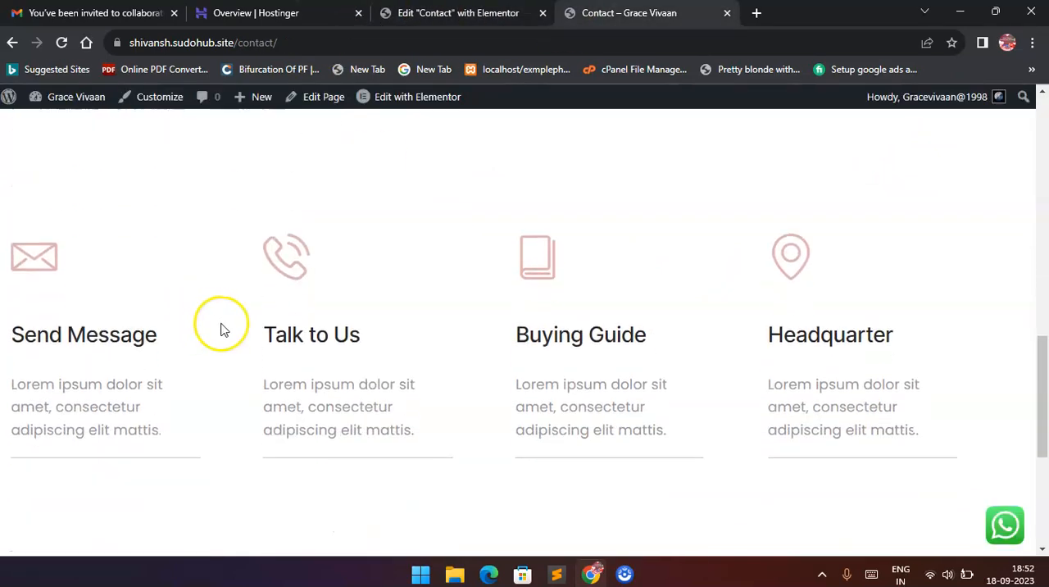
{"action": "scroll", "coordinate": [225, 332], "scroll_direction": "down", "scroll_amount": 6}
{"action": "scroll", "coordinate": [232, 319], "scroll_direction": "up", "scroll_amount": 2}
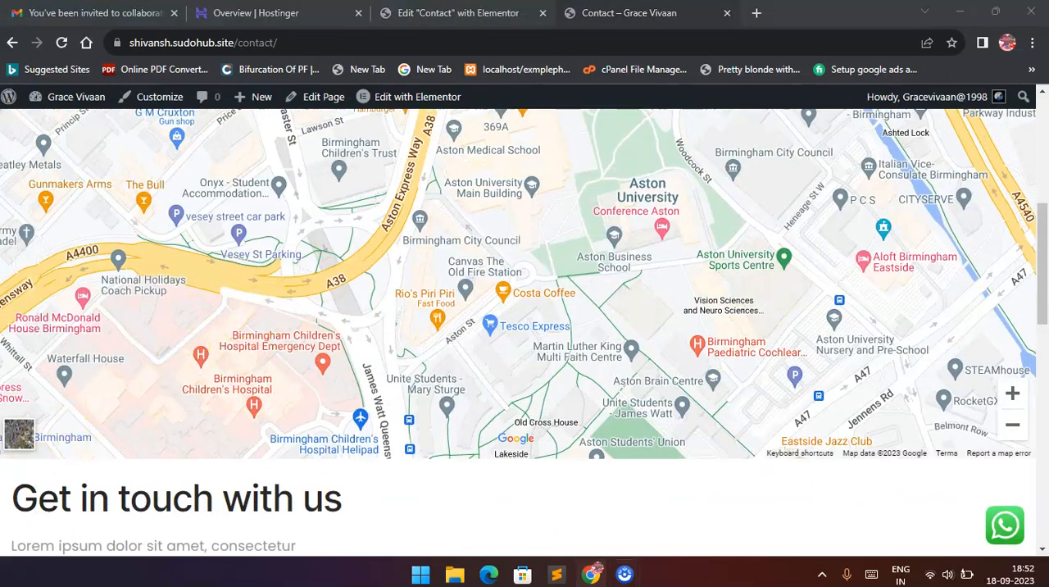